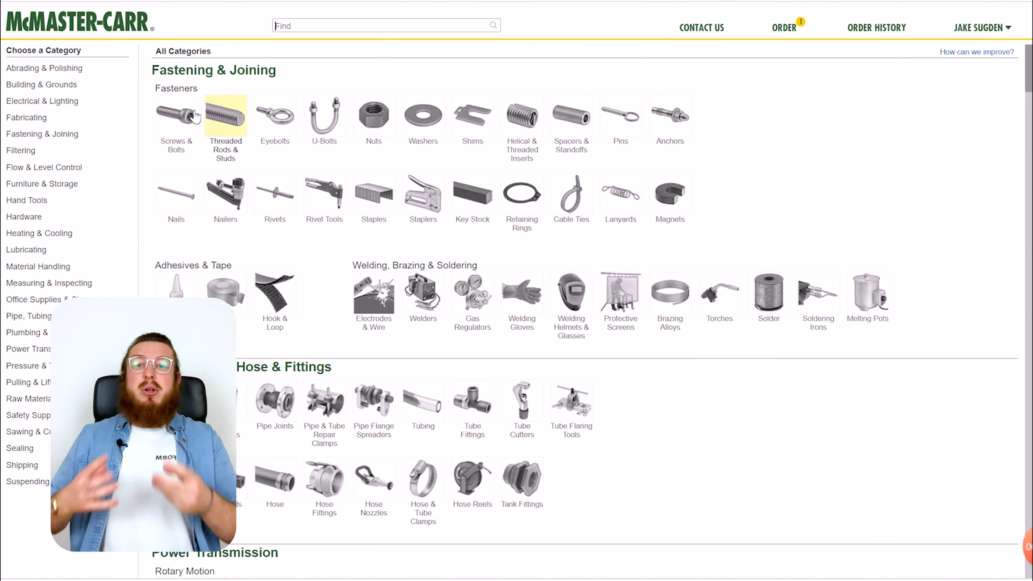
Step: Browse the McMaster-Carr screws catalogue and open the socket head screws category
{"action": "left_click", "coordinate": [192, 114]}
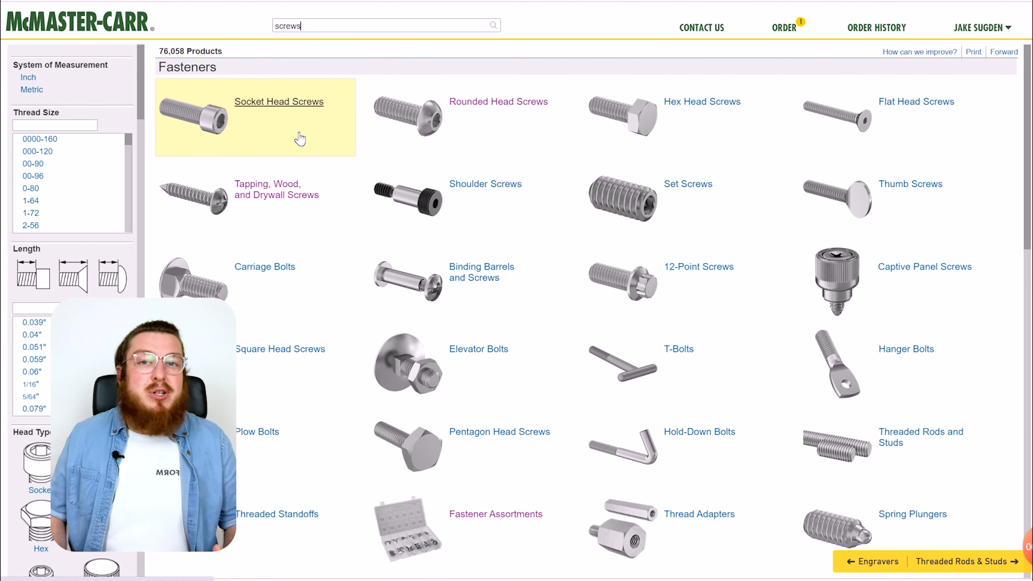
{"action": "left_click", "coordinate": [312, 139]}
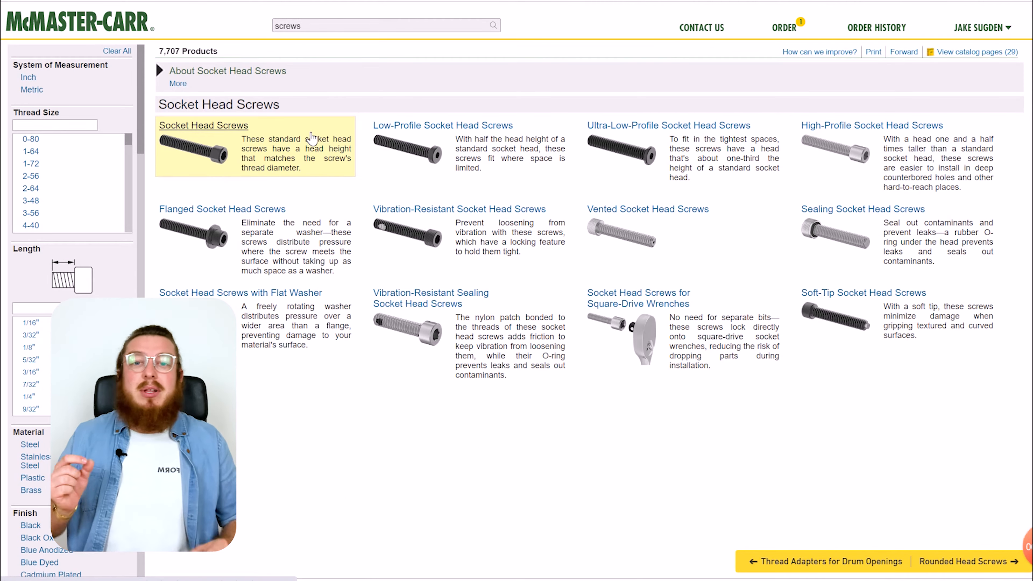
{"action": "left_click", "coordinate": [483, 244]}
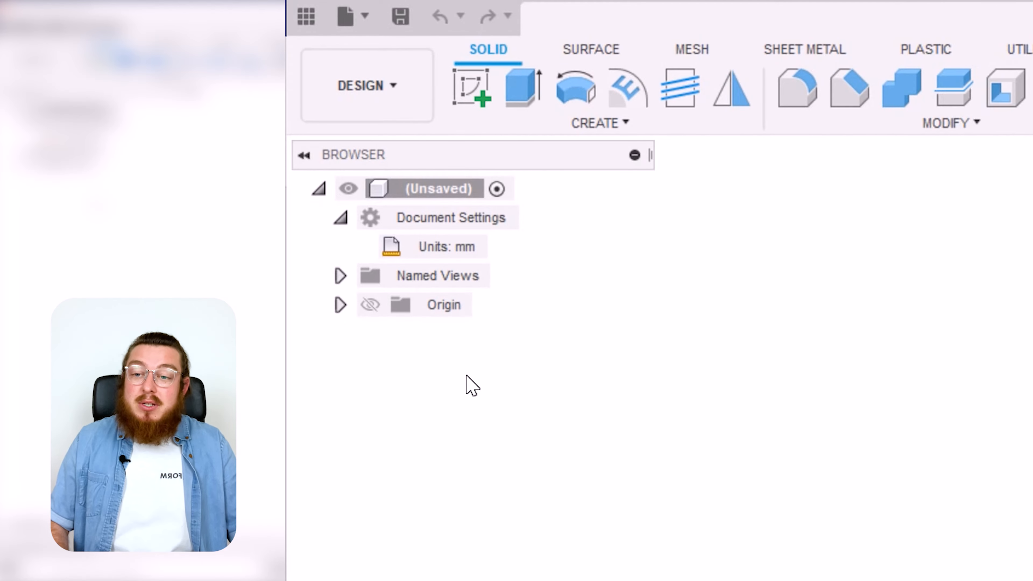
{"action": "left_click", "coordinate": [318, 189]}
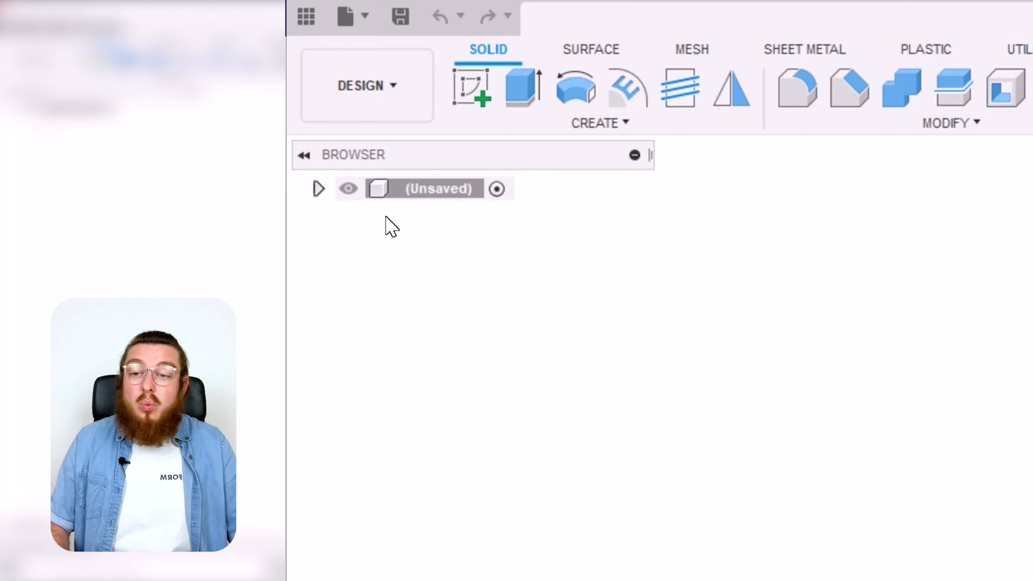
{"action": "left_click", "coordinate": [320, 191]}
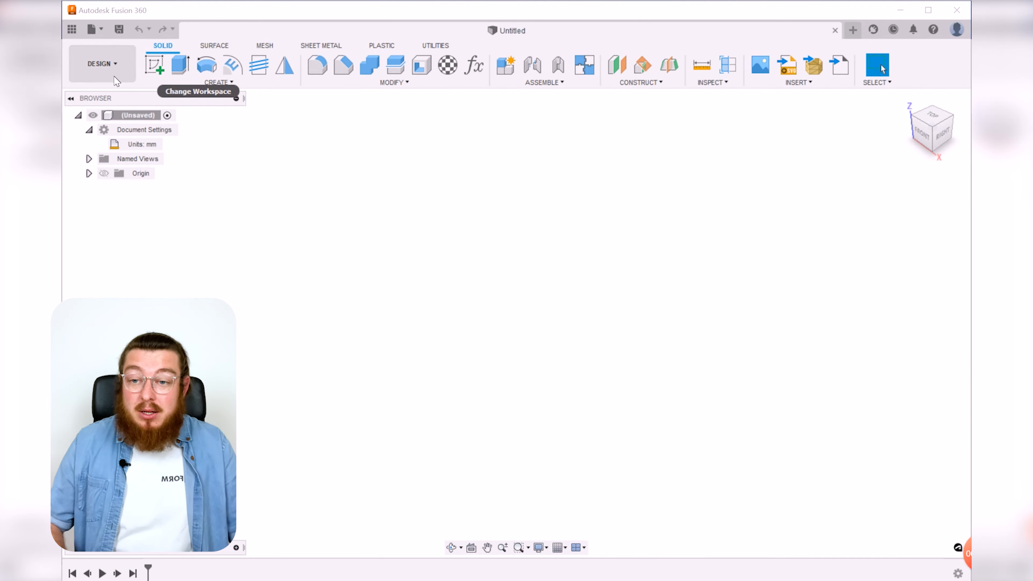
{"action": "left_click", "coordinate": [78, 115]}
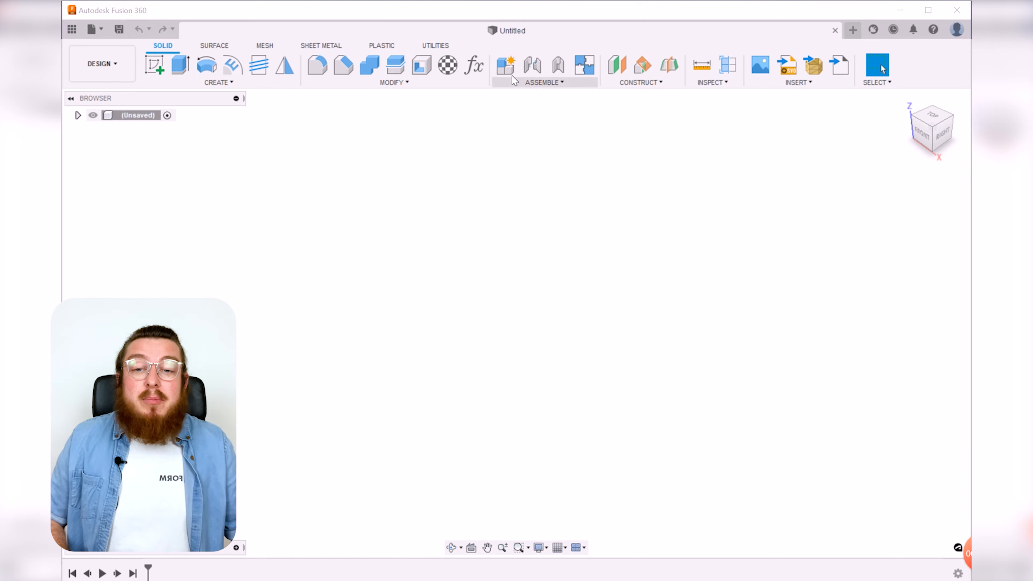
Step: Create a new external standard component named M5x25 Bolt in the CAD 12 Week Program location and activate it
{"action": "left_click", "coordinate": [507, 65]}
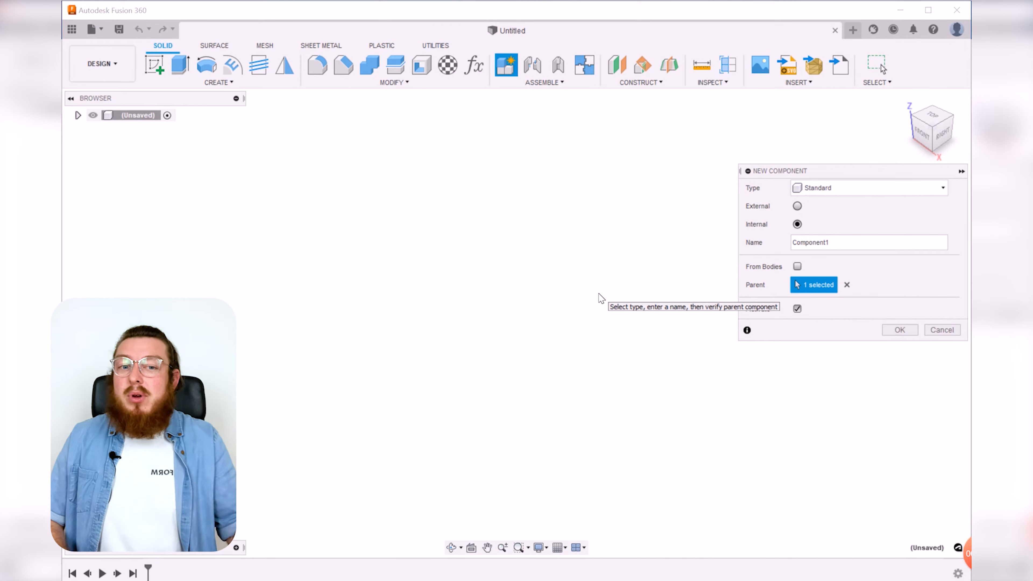
{"action": "left_click_drag", "start_coordinate": [777, 169], "coordinate": [590, 136]}
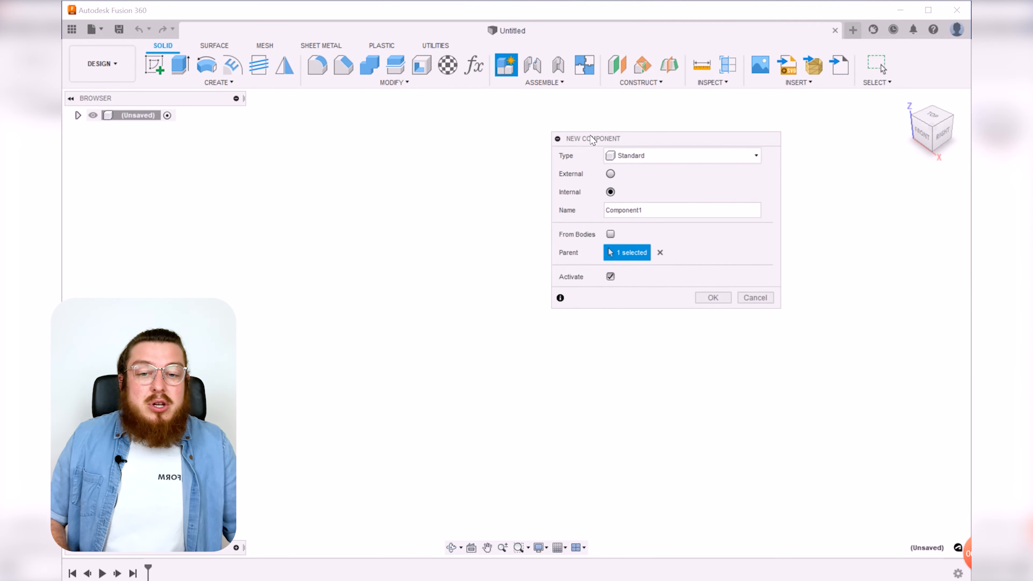
{"action": "left_click", "coordinate": [611, 175]}
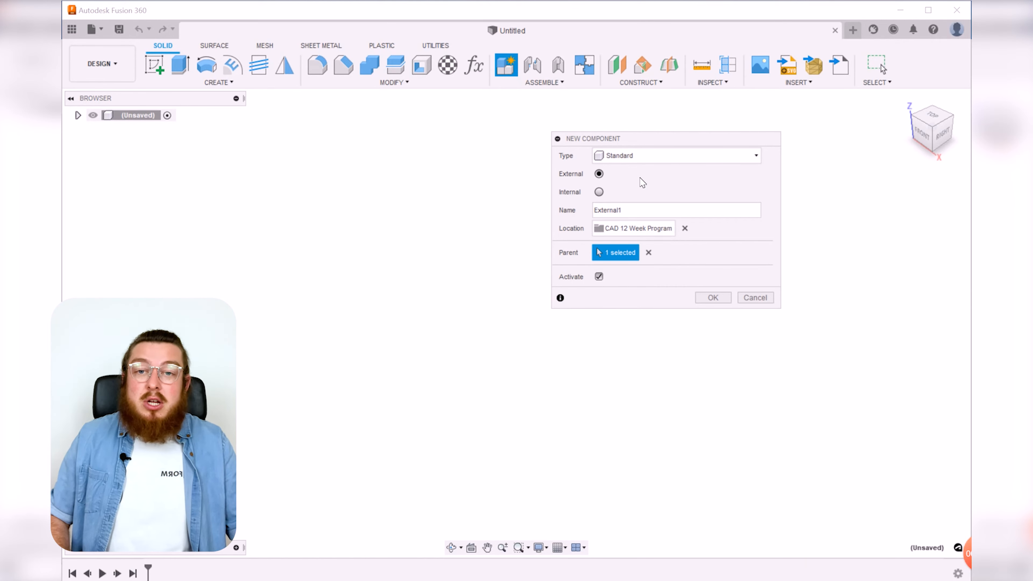
{"action": "double_click", "coordinate": [607, 210]}
{"action": "type", "text": "M5x25"}
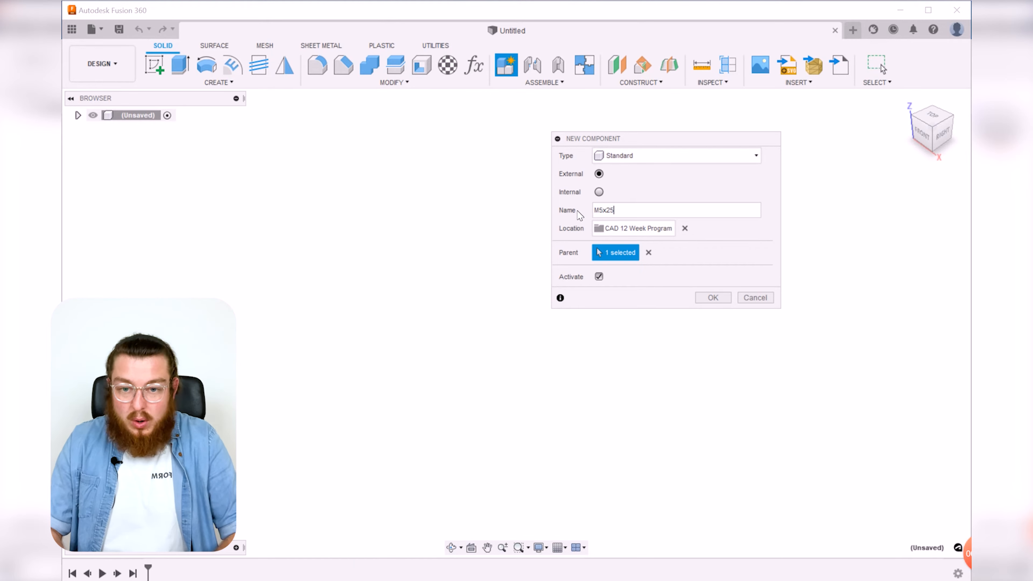
{"action": "type", "text": " Bolt"}
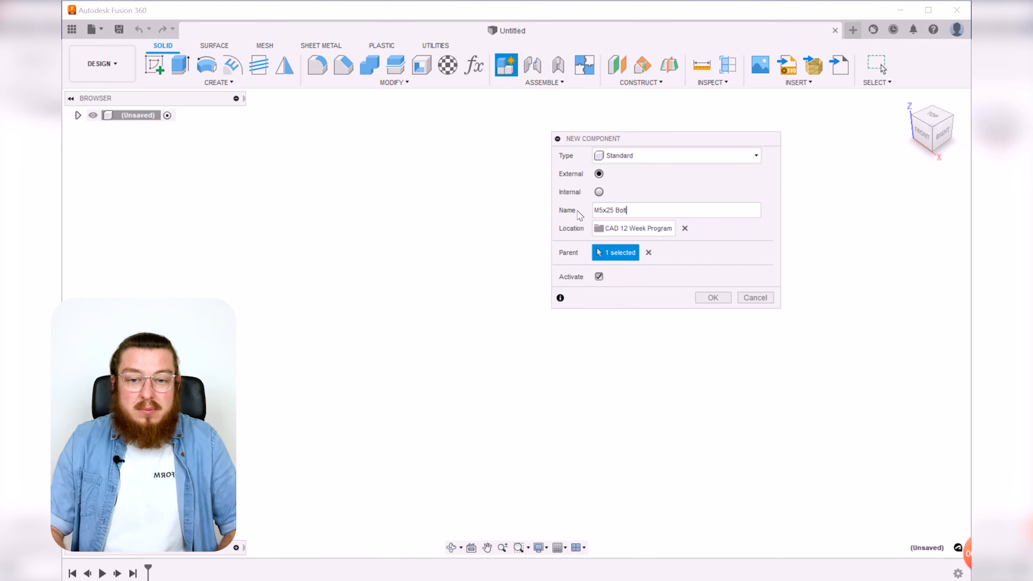
{"action": "left_click", "coordinate": [713, 298]}
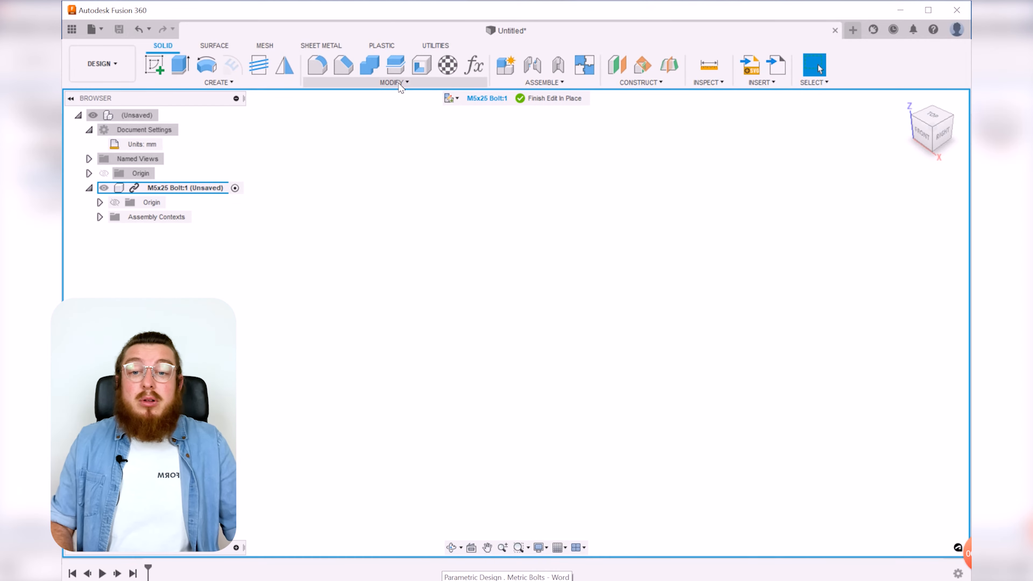
Step: Open the parameters dialog and add a user parameter Head_Diam in mm with the expression 8.5
{"action": "left_click", "coordinate": [401, 86]}
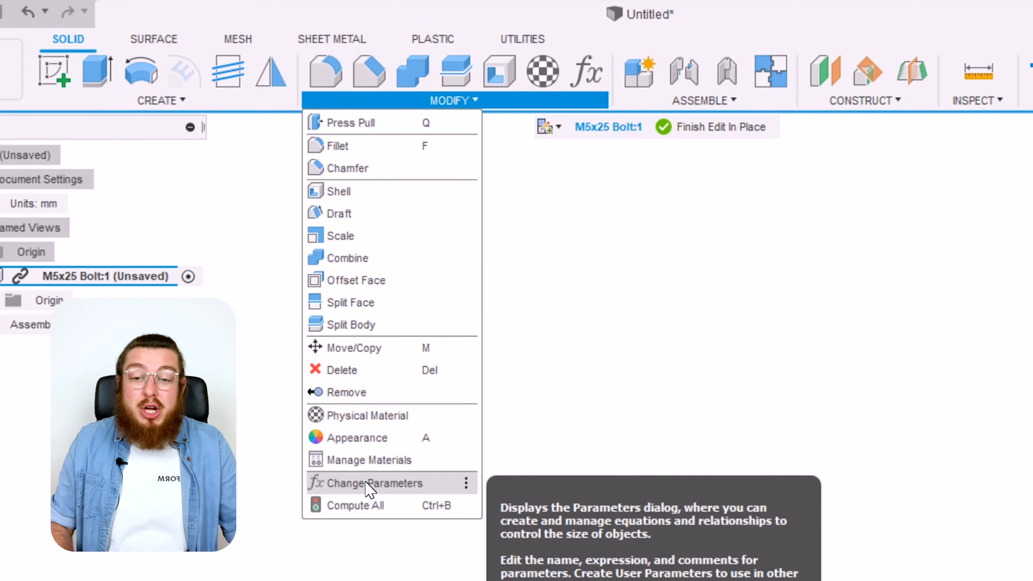
{"action": "left_click", "coordinate": [368, 478]}
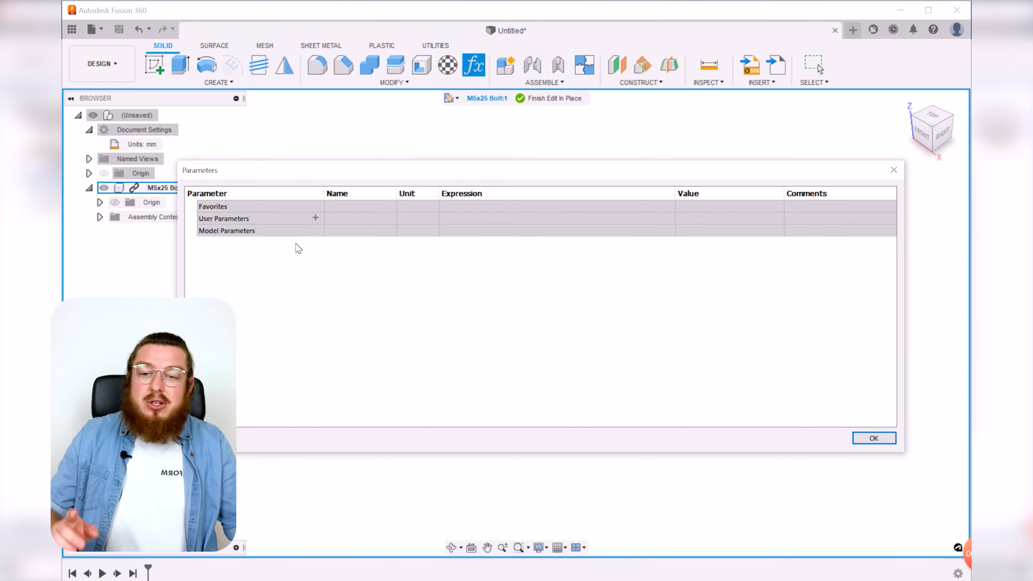
{"action": "left_click", "coordinate": [316, 219]}
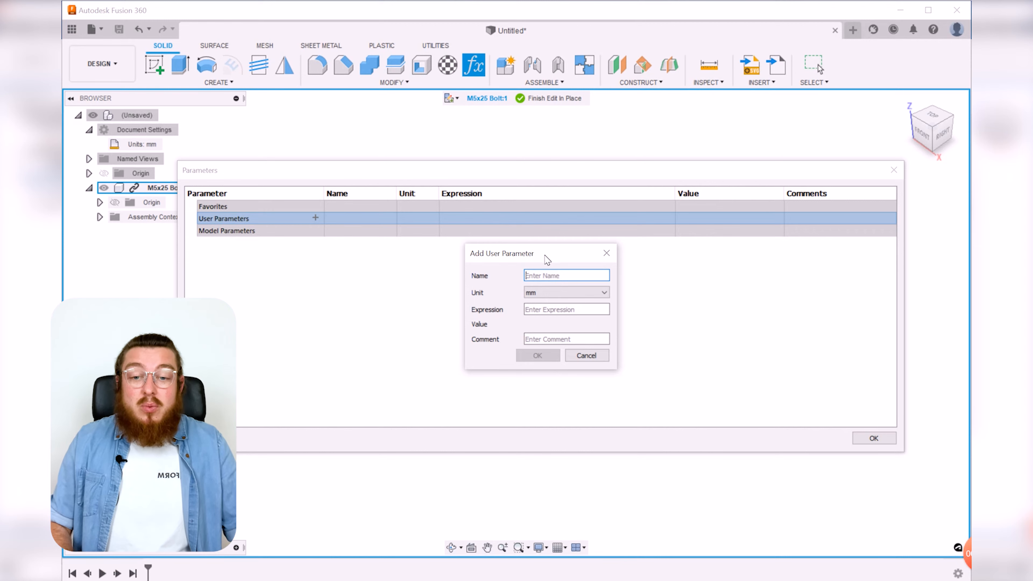
{"action": "left_click_drag", "start_coordinate": [550, 259], "coordinate": [520, 264]}
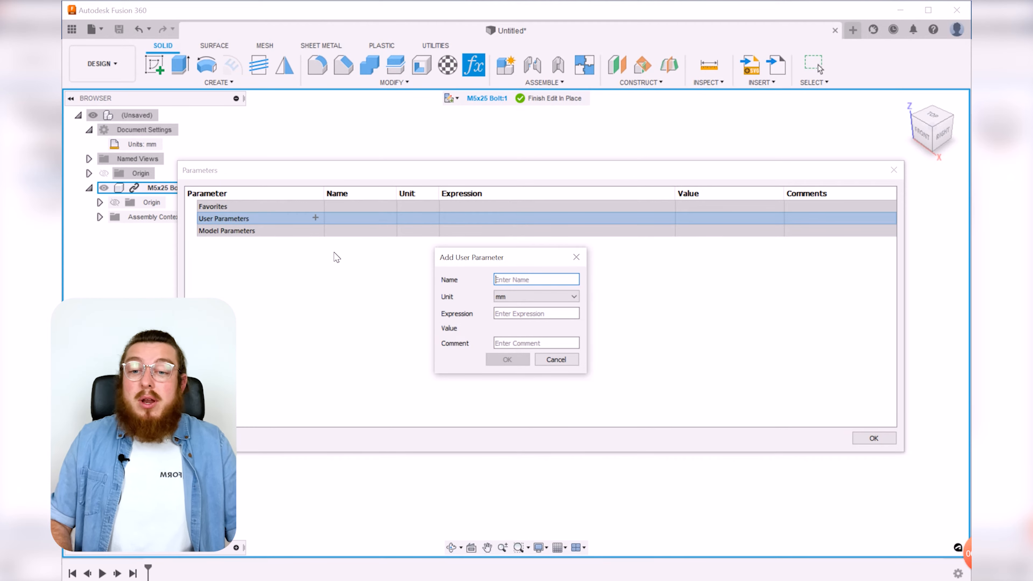
{"action": "left_click", "coordinate": [537, 280]}
{"action": "type", "text": "Head_Diam"}
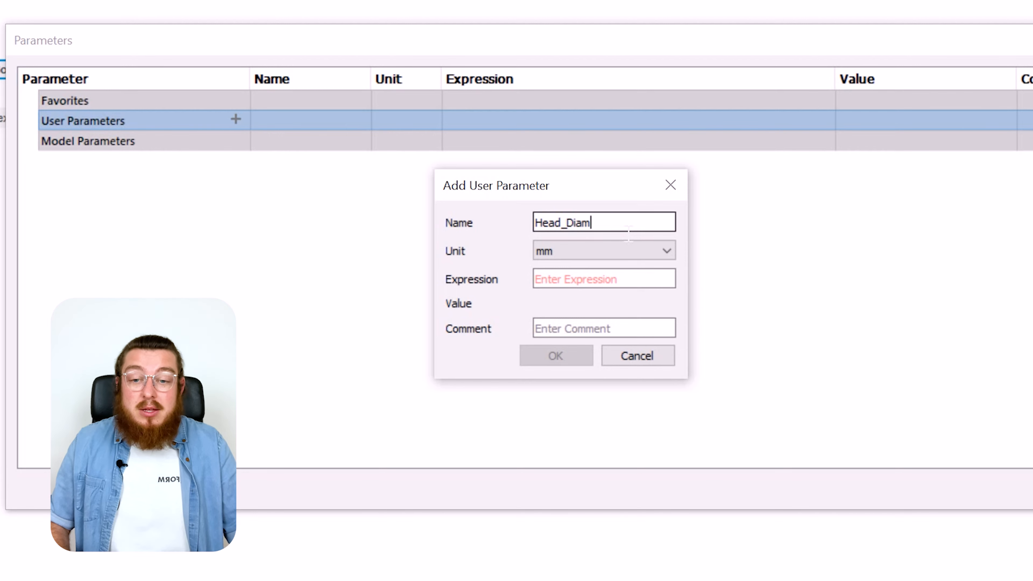
{"action": "left_click", "coordinate": [605, 281]}
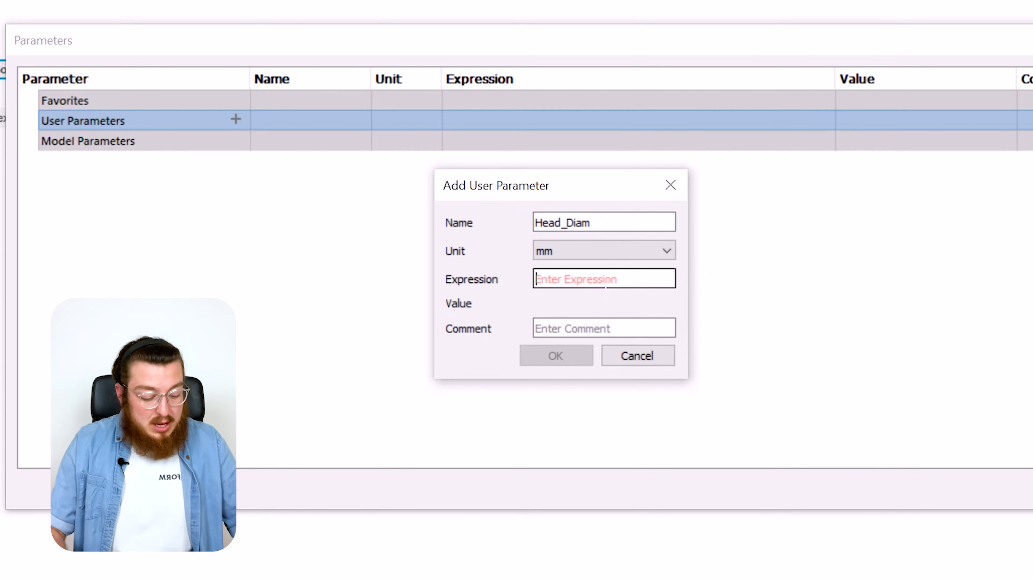
{"action": "type", "text": "8.5"}
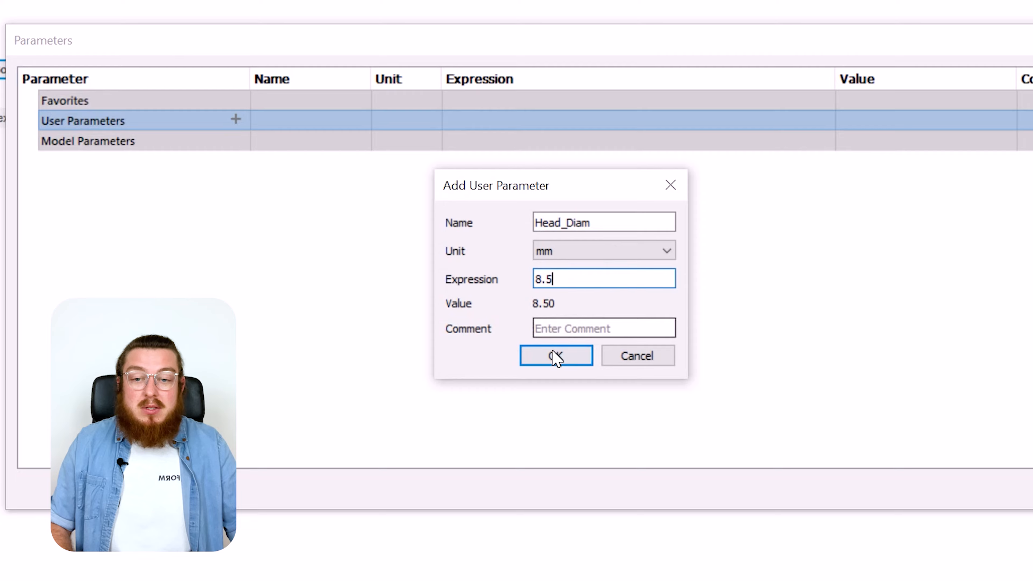
{"action": "left_click", "coordinate": [555, 355]}
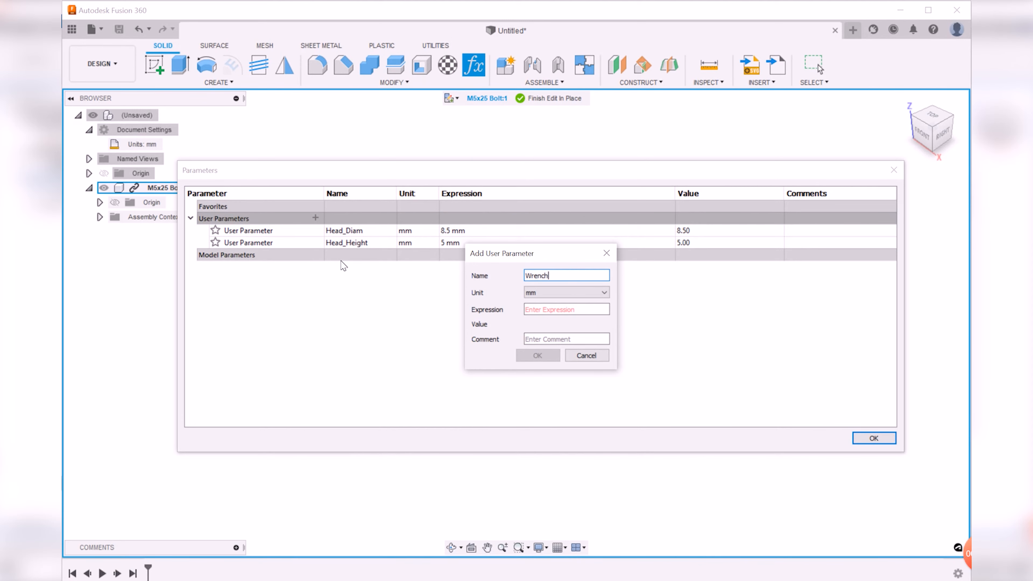
Step: Add the user parameters Wrench_Width of 4 mm and Wrench_Depth of 3 mm
{"action": "type", "text": "_Width"}
{"action": "key", "text": "Tab"}
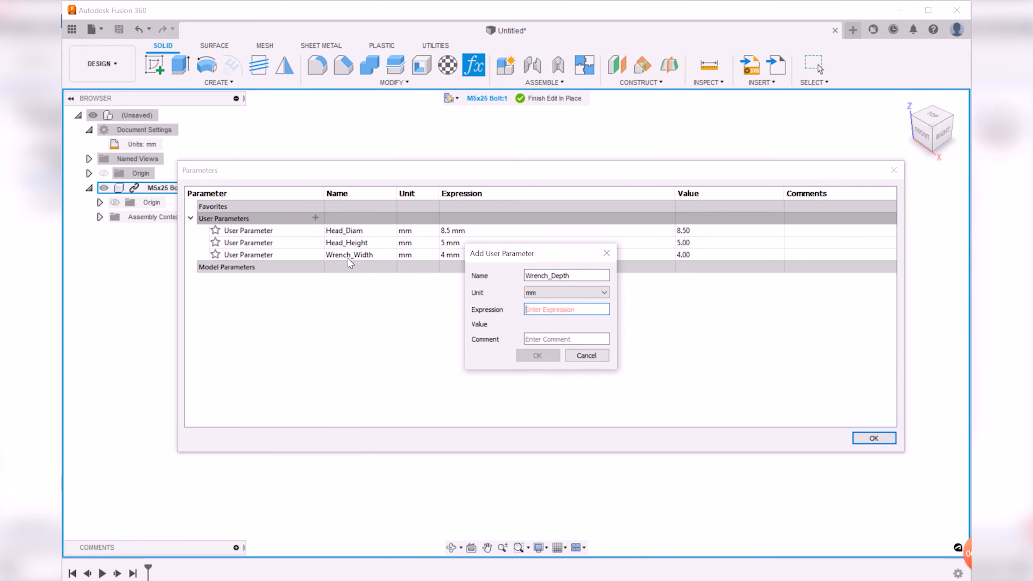
{"action": "key", "text": "3"}
{"action": "key", "text": "Return"}
Step: Add a user parameter Length of 25 mm
{"action": "left_click", "coordinate": [315, 218]}
{"action": "type", "text": "Length"}
{"action": "key", "text": "Tab"}
{"action": "key", "text": "Tab"}
{"action": "type", "text": "25"}
{"action": "key", "text": "Return"}
Step: Add a user parameter Thread_Length of 25 mm
{"action": "left_click", "coordinate": [316, 218]}
{"action": "type", "text": "Thread_Length"}
{"action": "key", "text": "Tab"}
{"action": "key", "text": "Tab"}
{"action": "type", "text": "25"}
{"action": "key", "text": "Return"}
Step: Add a user parameter Bolt_Diam of 4.9 mm
{"action": "left_click", "coordinate": [316, 218]}
{"action": "type", "text": "Bolt_Diam"}
{"action": "key", "text": "Tab"}
{"action": "key", "text": "Tab"}
{"action": "type", "text": "4.9"}
{"action": "key", "text": "Return"}
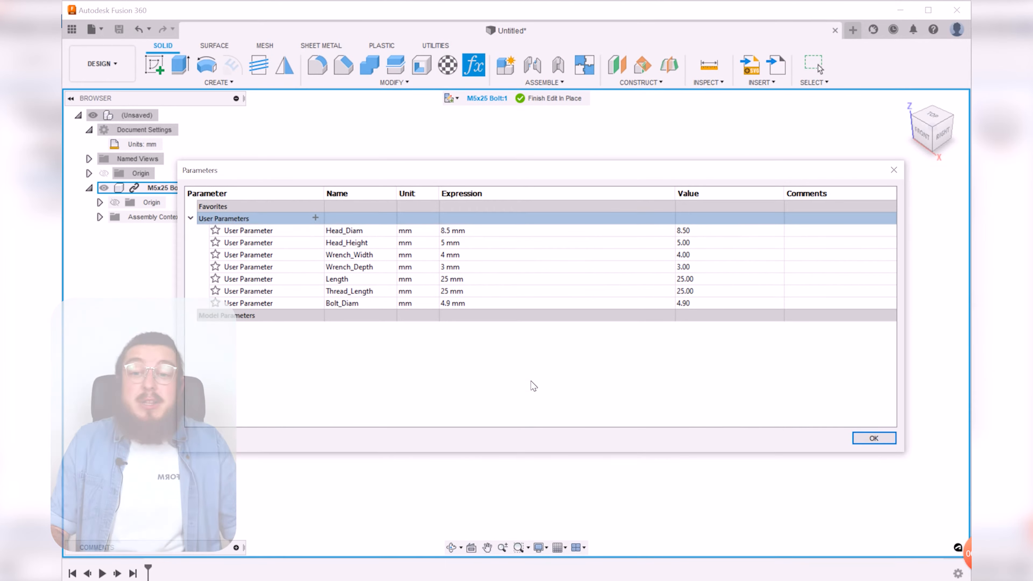
Step: Add a user parameter Quantity with No Units and the expression 4, and close the parameters dialog
{"action": "left_click", "coordinate": [315, 218]}
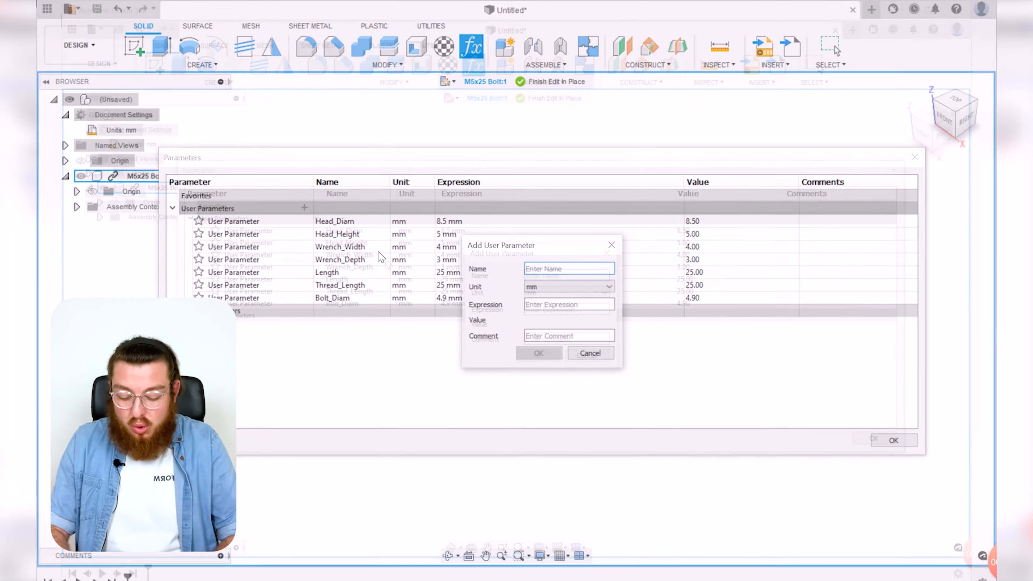
{"action": "type", "text": "Quantity"}
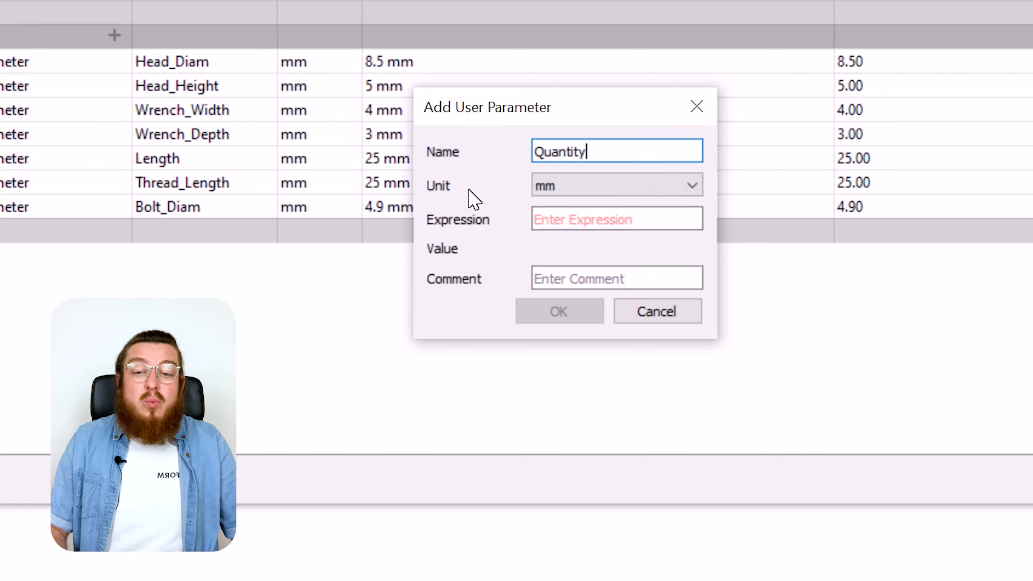
{"action": "left_click", "coordinate": [582, 225]}
{"action": "type", "text": "4"}
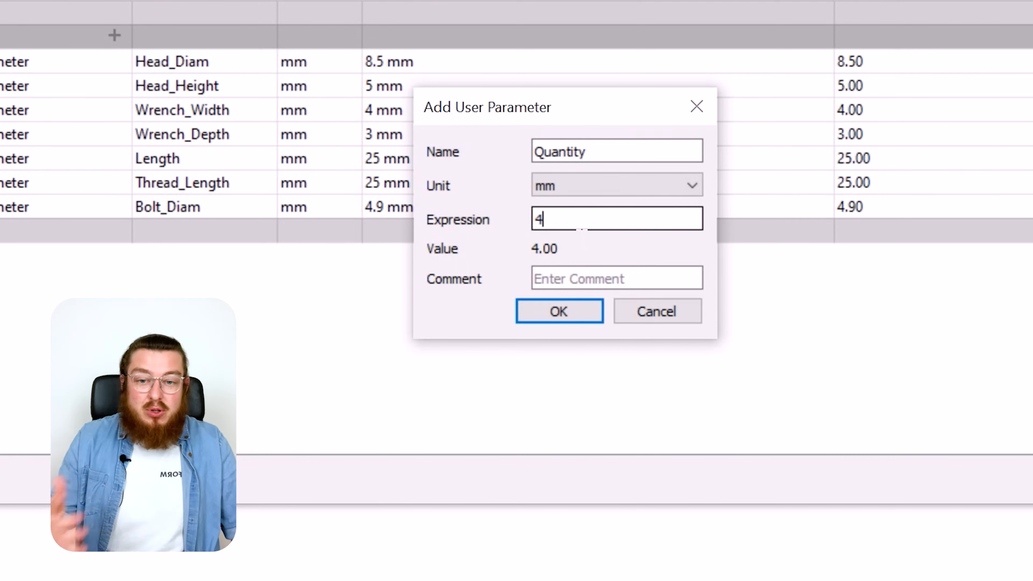
{"action": "left_click", "coordinate": [594, 192]}
{"action": "left_click_drag", "start_coordinate": [699, 230], "coordinate": [691, 337]}
{"action": "left_click", "coordinate": [541, 227]}
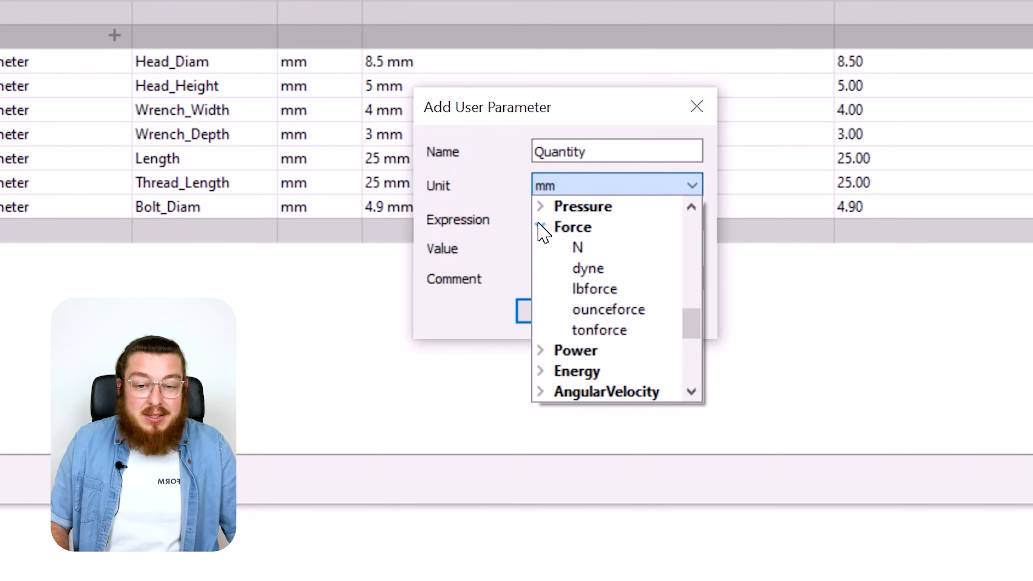
{"action": "left_click_drag", "start_coordinate": [690, 319], "coordinate": [619, 210]}
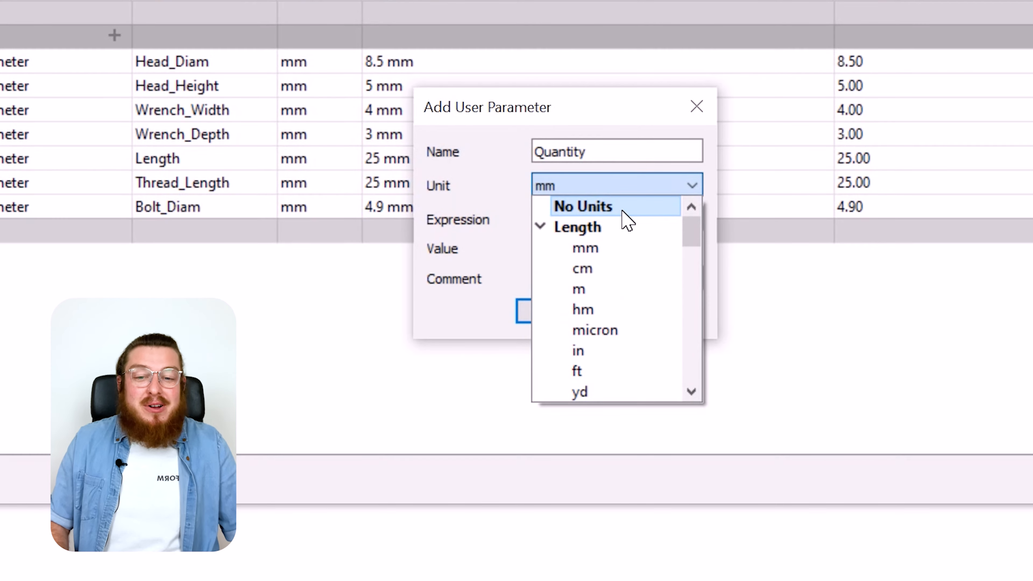
{"action": "left_click", "coordinate": [622, 207]}
{"action": "left_click", "coordinate": [620, 219]}
{"action": "type", "text": "4"}
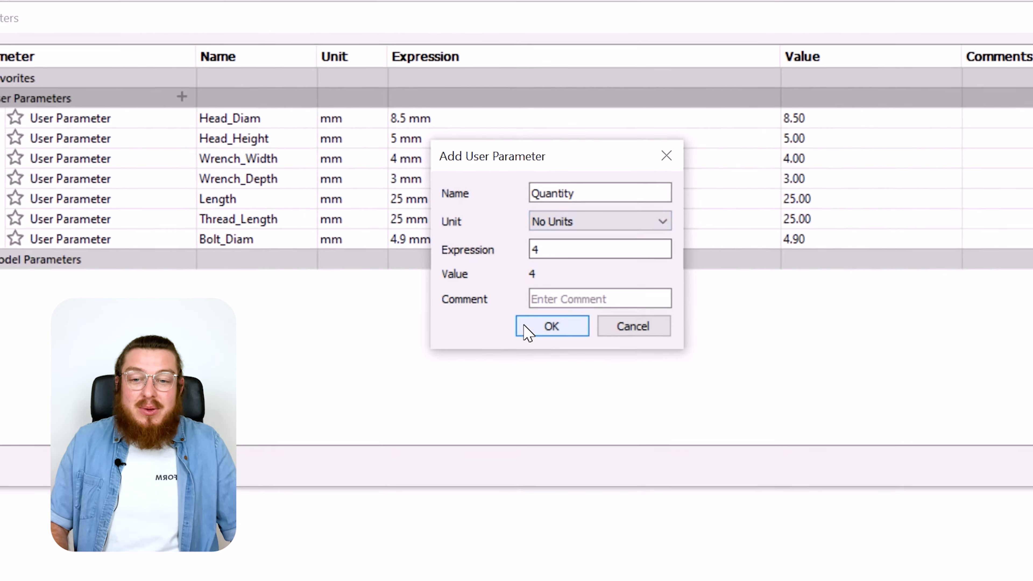
{"action": "left_click", "coordinate": [558, 309]}
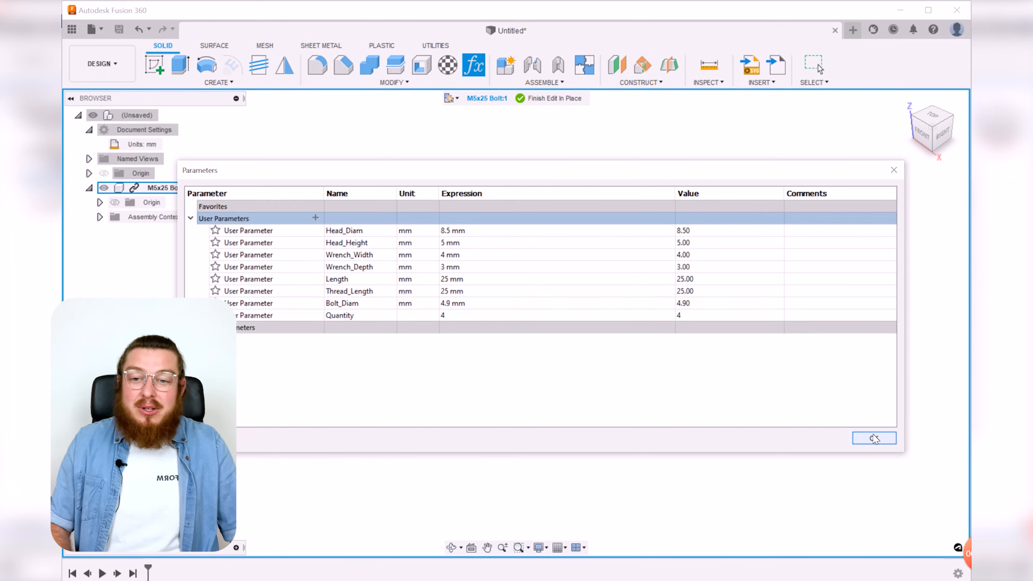
{"action": "left_click", "coordinate": [873, 439]}
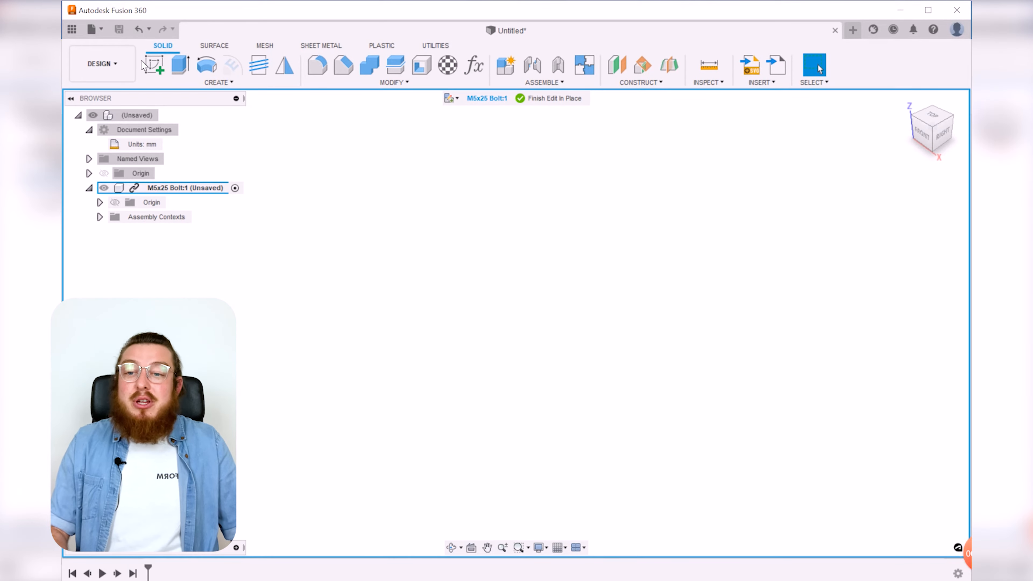
Step: Sketch a closed stepped half-profile of the bolt on the front plane from the origin, with a head section about 56 mm long
{"action": "left_click", "coordinate": [159, 71]}
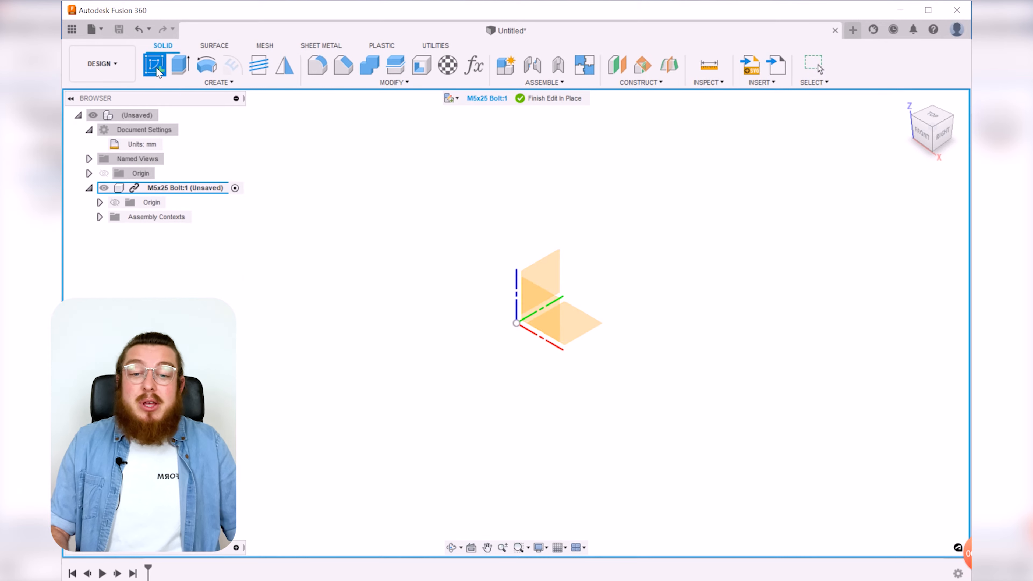
{"action": "left_click", "coordinate": [542, 314]}
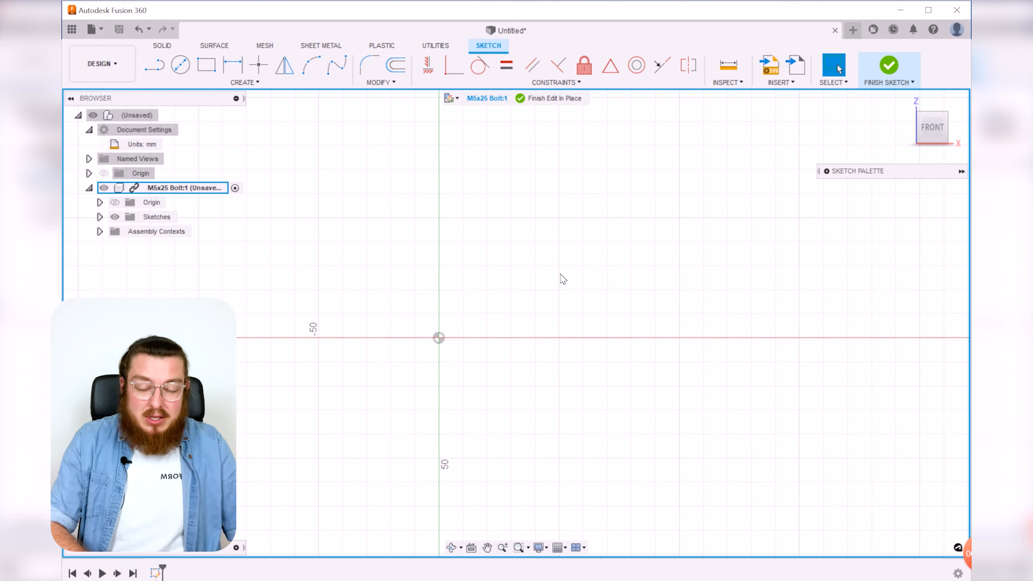
{"action": "key", "text": "l"}
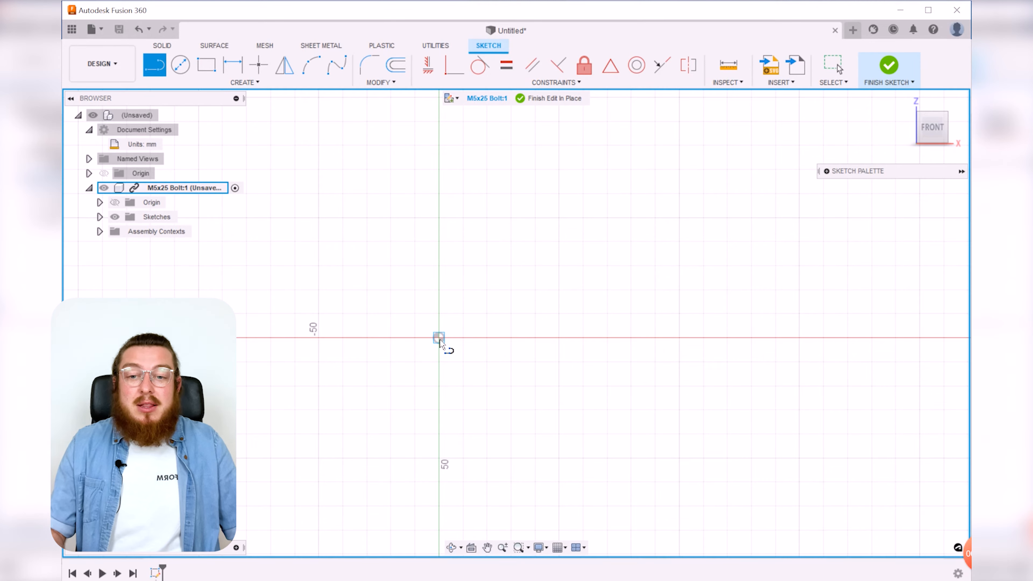
{"action": "left_click", "coordinate": [439, 338]}
{"action": "left_click", "coordinate": [440, 223]}
{"action": "left_click", "coordinate": [573, 223]}
{"action": "left_click", "coordinate": [573, 275]}
{"action": "left_click", "coordinate": [763, 276]}
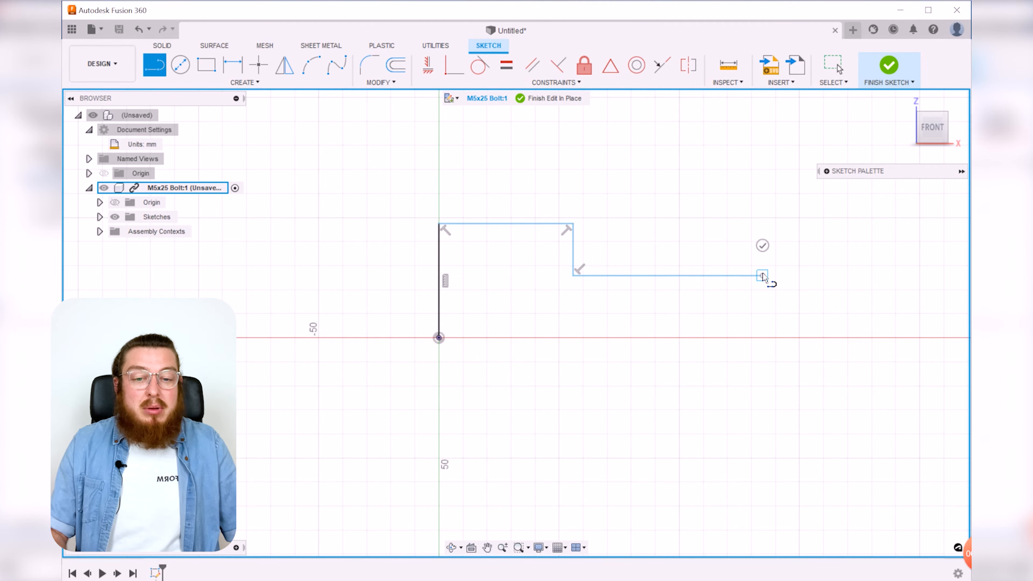
{"action": "left_click", "coordinate": [763, 338]}
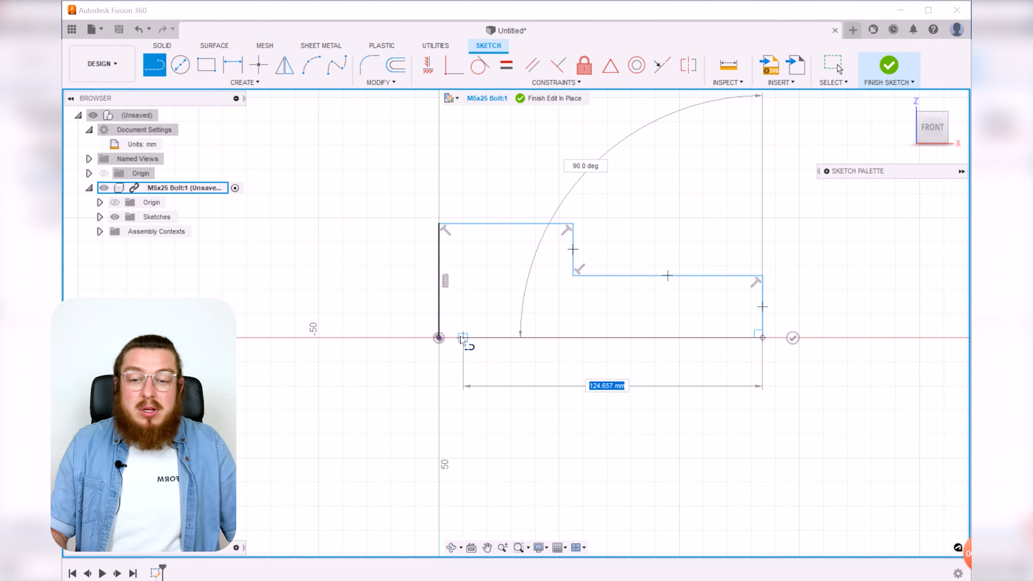
{"action": "left_click", "coordinate": [439, 338]}
{"action": "key", "text": "Escape"}
{"action": "left_click", "coordinate": [452, 298]}
{"action": "left_click", "coordinate": [440, 305]}
{"action": "left_click", "coordinate": [507, 353]}
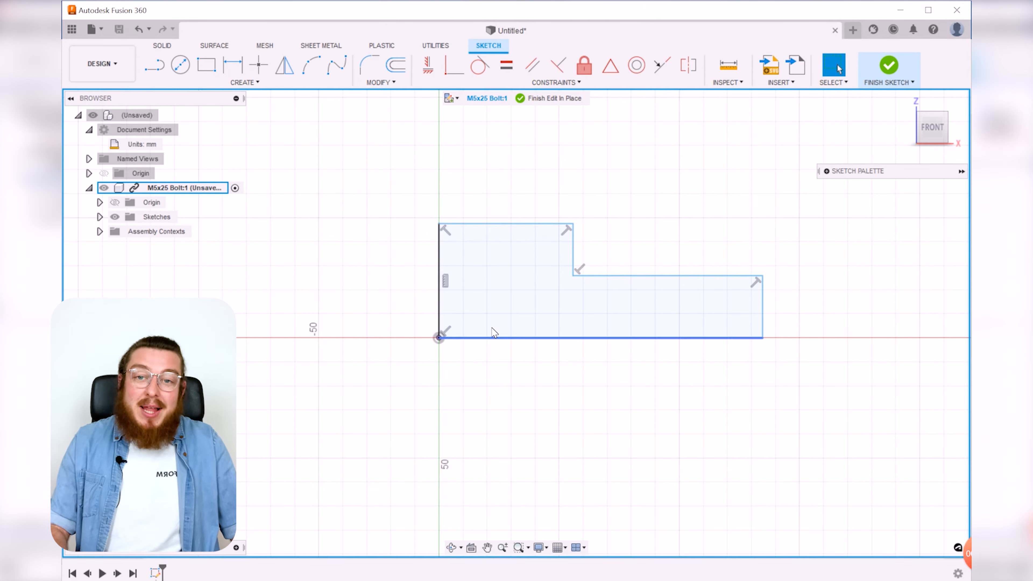
Step: Dimension the upper edge of the head section and set it to the Head_Height parameter
{"action": "scroll", "coordinate": [656, 397], "scroll_direction": "down", "scroll_amount": 1}
{"action": "middle_click_drag", "start_coordinate": [655, 401], "coordinate": [580, 427]}
{"action": "scroll", "coordinate": [645, 310], "scroll_direction": "up", "scroll_amount": 1}
{"action": "middle_click_drag", "start_coordinate": [613, 255], "coordinate": [654, 255]}
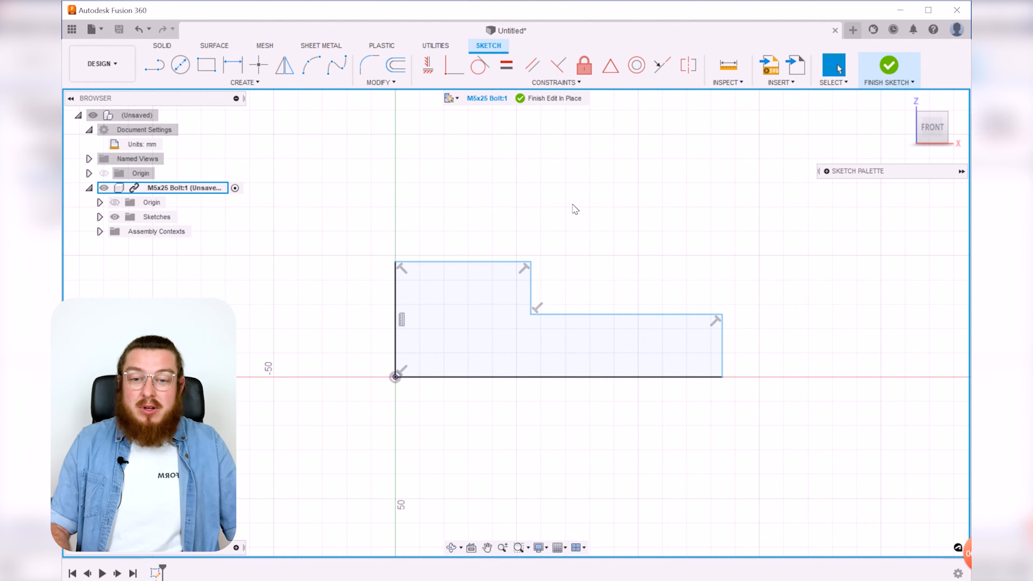
{"action": "key", "text": "d"}
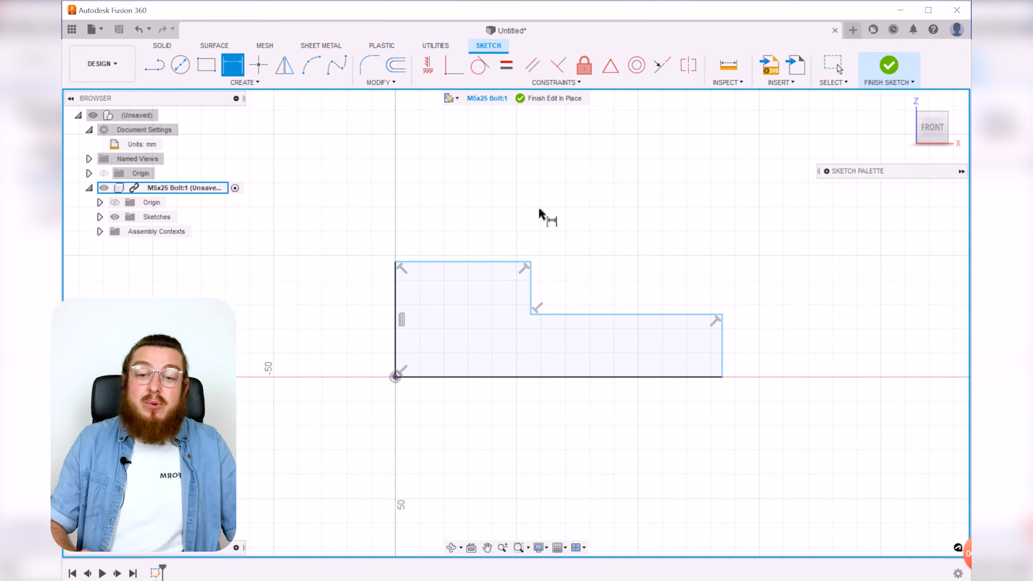
{"action": "left_click", "coordinate": [465, 266]}
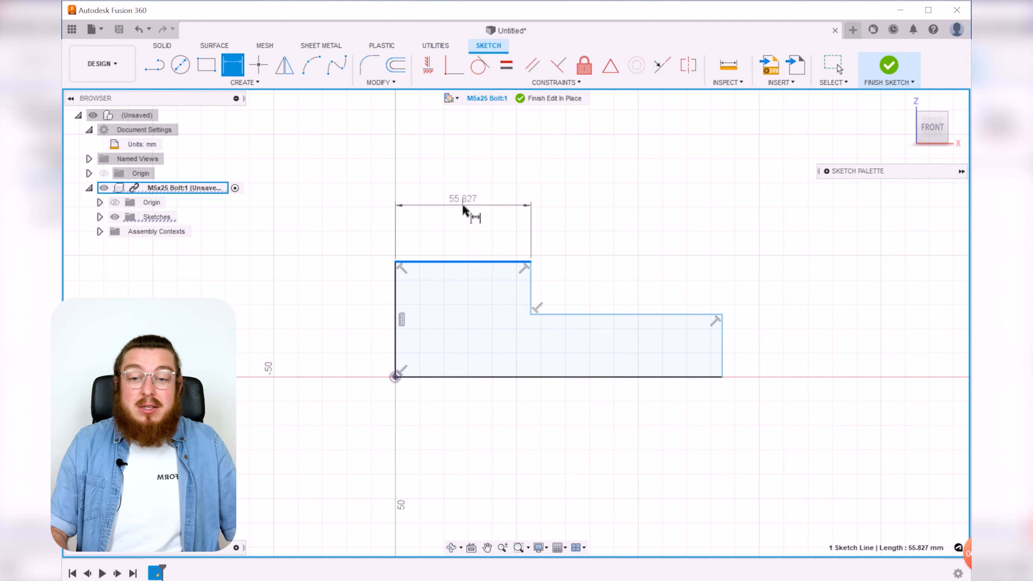
{"action": "left_click", "coordinate": [465, 209]}
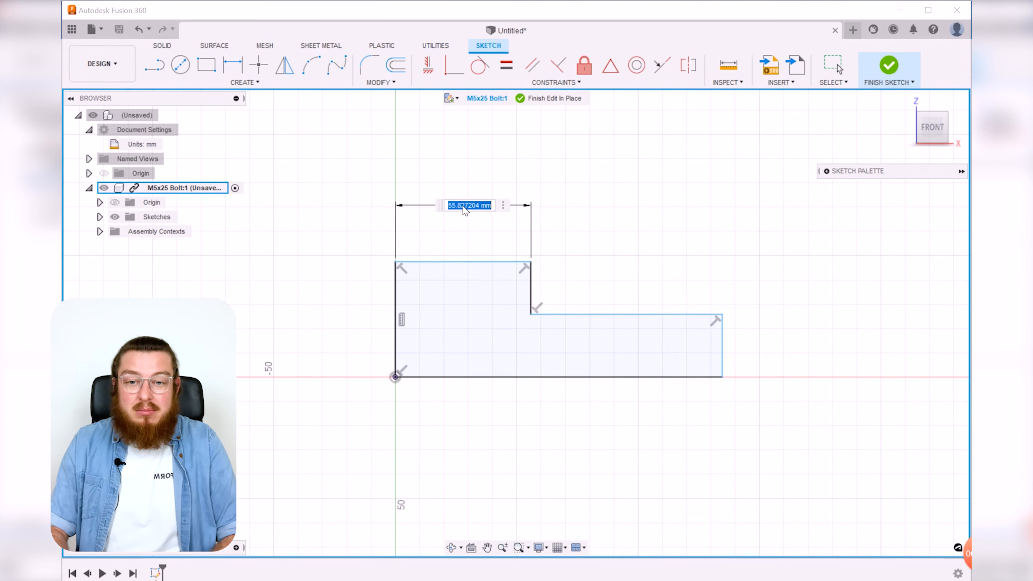
{"action": "type", "text": "H"}
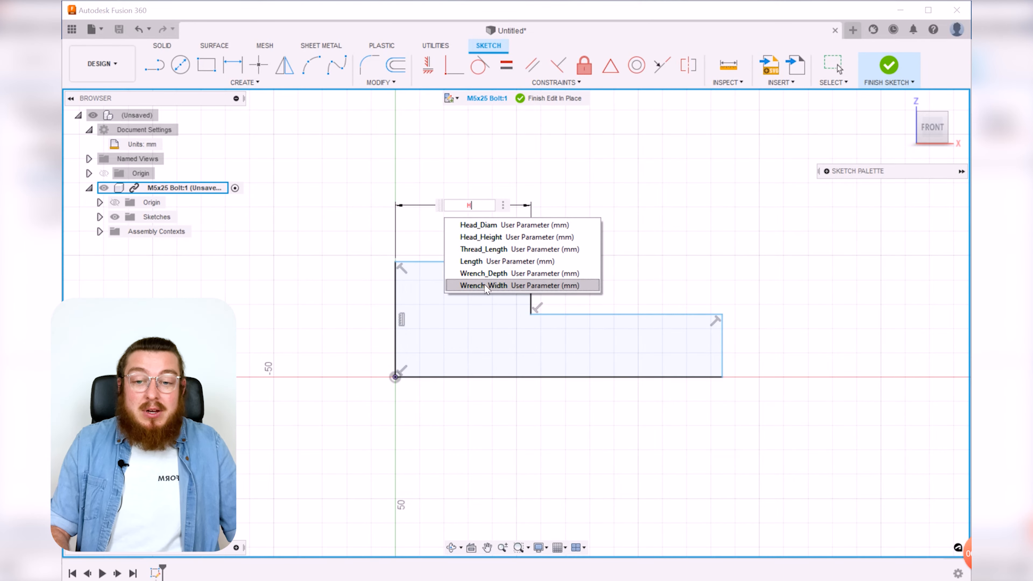
{"action": "left_click", "coordinate": [499, 239]}
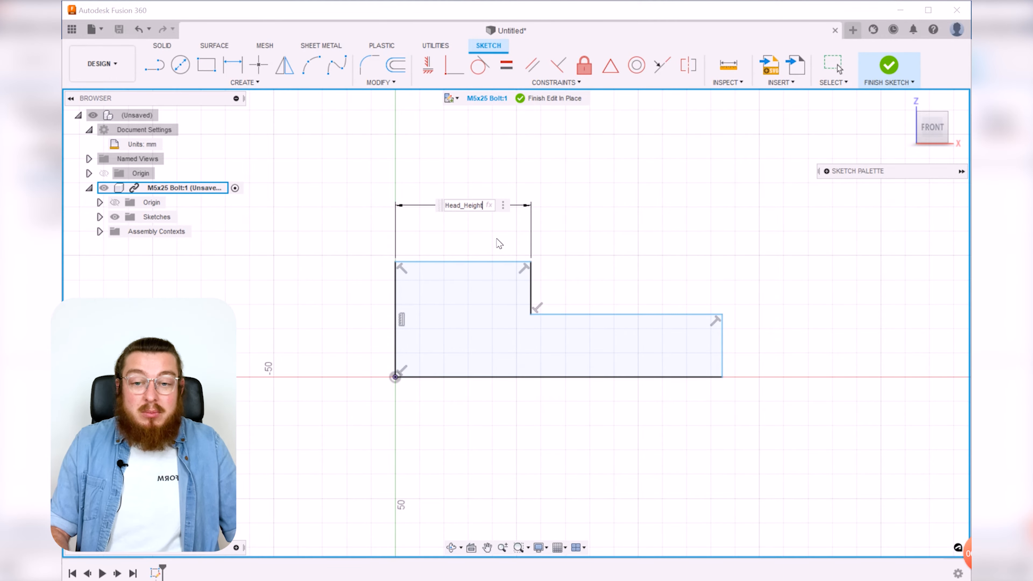
{"action": "key", "text": "Return"}
Step: Dimension the upper edge of the shank section and set it to the Length parameter
{"action": "scroll", "coordinate": [500, 243], "scroll_direction": "down", "scroll_amount": 2}
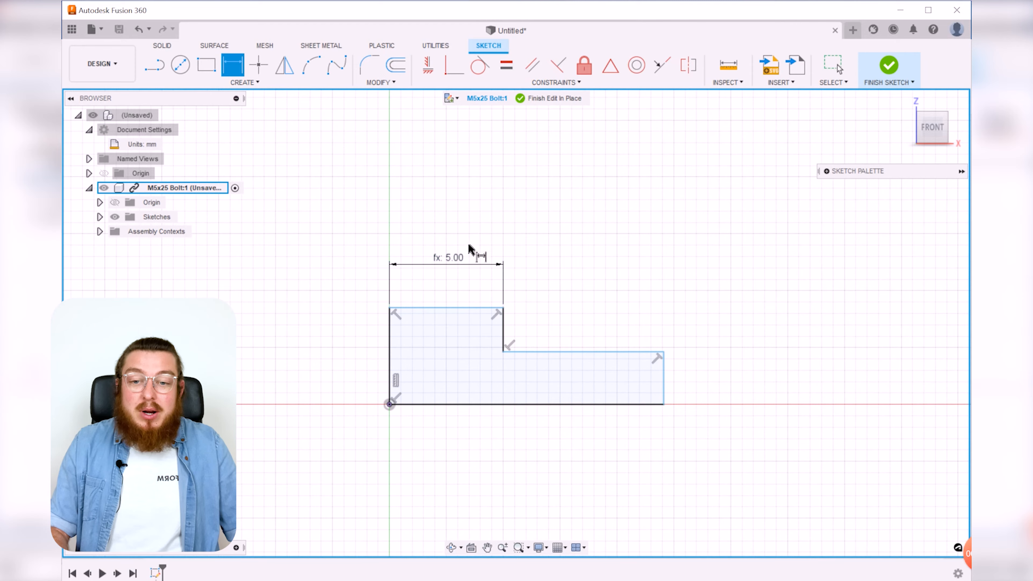
{"action": "middle_click_drag", "start_coordinate": [657, 284], "coordinate": [605, 274]}
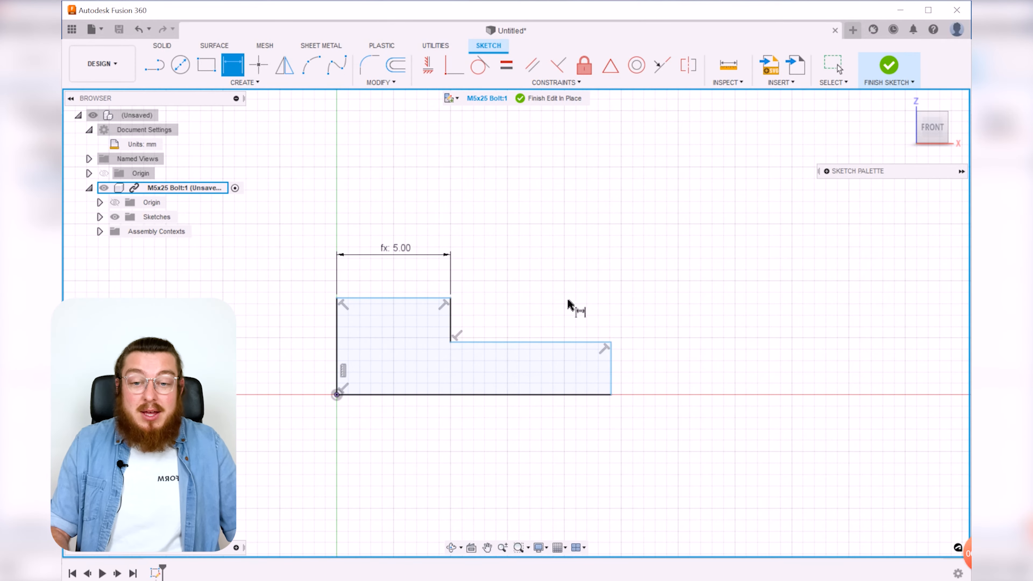
{"action": "left_click", "coordinate": [546, 344]}
{"action": "left_click", "coordinate": [547, 276]}
{"action": "type", "text": "l"}
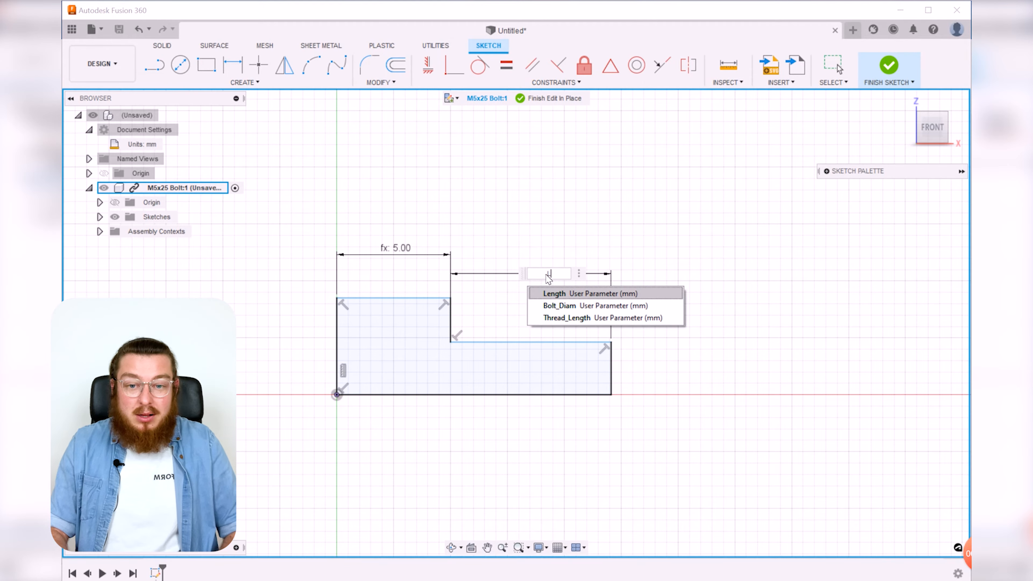
{"action": "key", "text": "Return"}
{"action": "key", "text": "Return"}
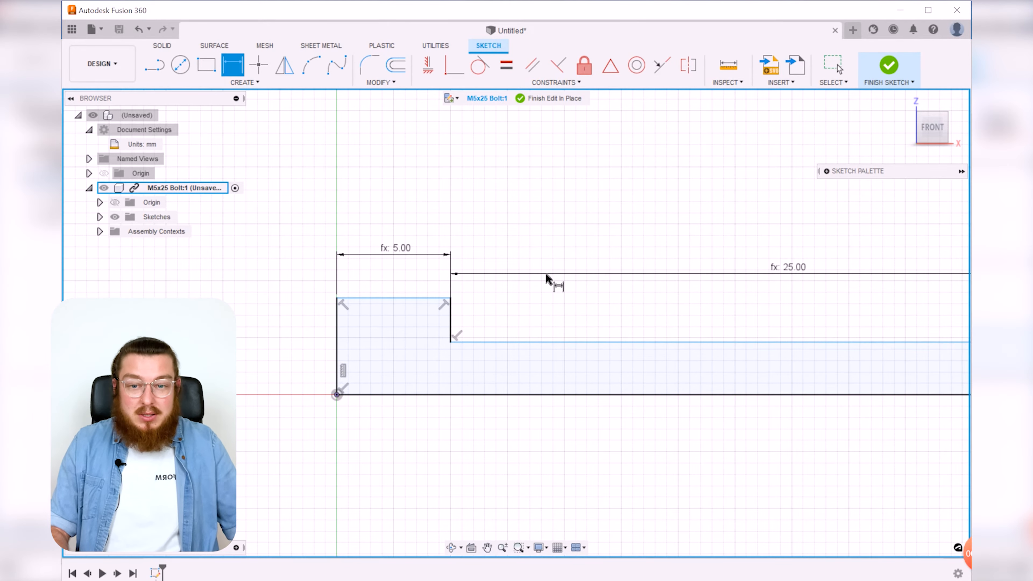
Step: Dimension the vertical outer edge of the head and set it to Head_Diam/2
{"action": "scroll", "coordinate": [708, 299], "scroll_direction": "down", "scroll_amount": 3}
{"action": "scroll", "coordinate": [700, 303], "scroll_direction": "down", "scroll_amount": 1}
{"action": "middle_click_drag", "start_coordinate": [700, 303], "coordinate": [561, 317]}
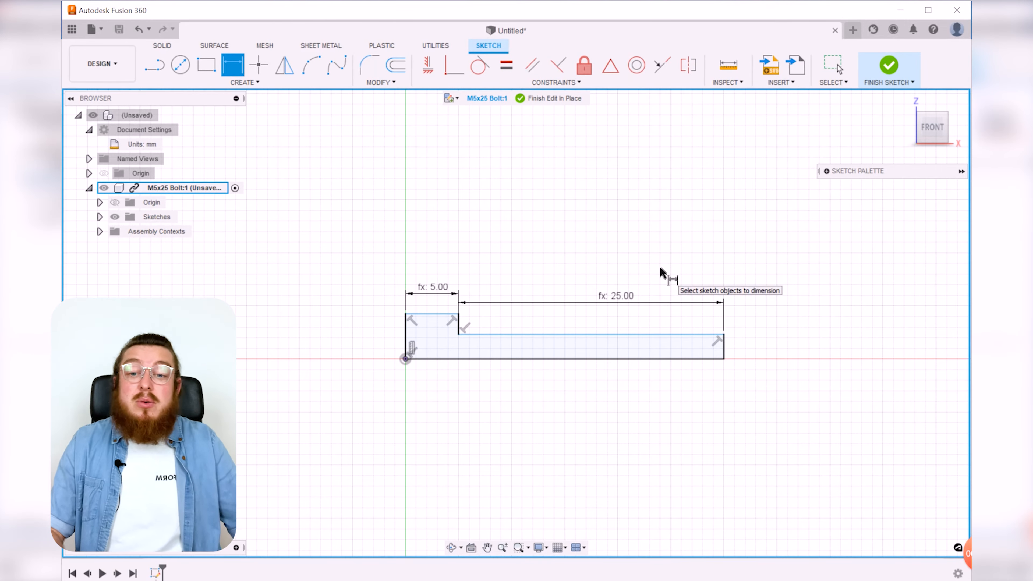
{"action": "scroll", "coordinate": [658, 409], "scroll_direction": "up", "scroll_amount": 2}
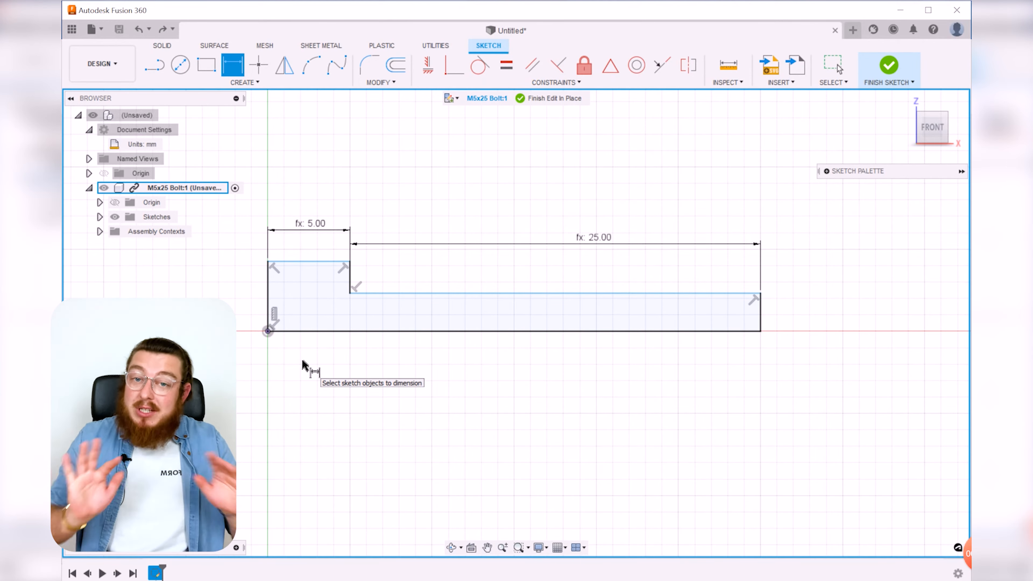
{"action": "left_click", "coordinate": [269, 297]}
{"action": "left_click", "coordinate": [237, 308]}
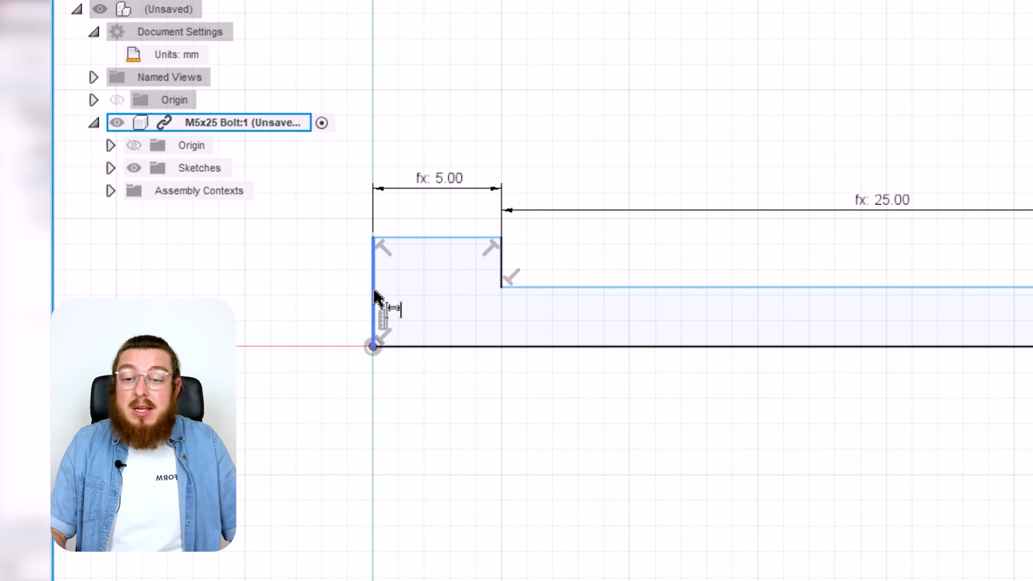
{"action": "type", "text": "H"}
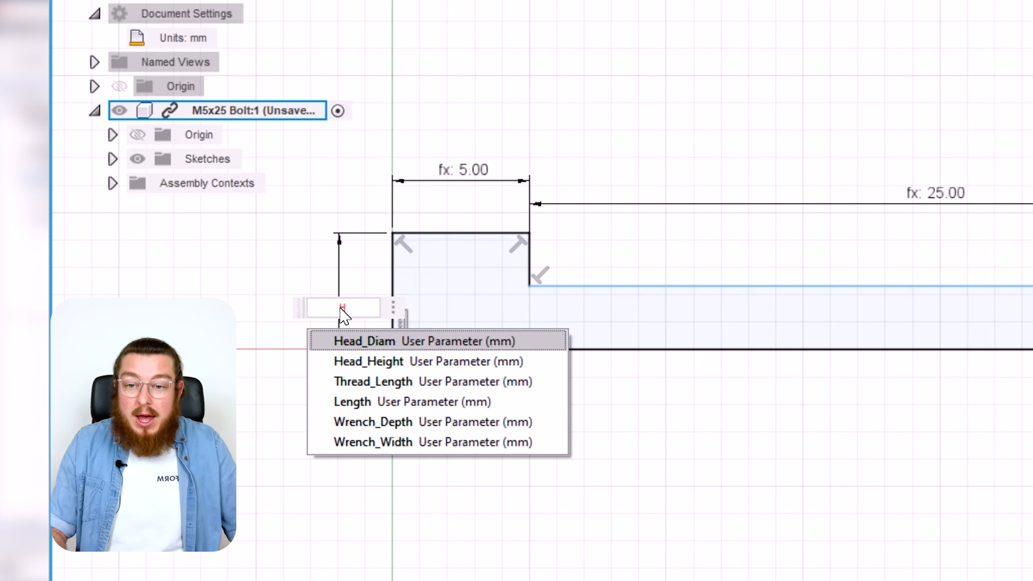
{"action": "left_click", "coordinate": [393, 342]}
{"action": "type", "text": "/2"}
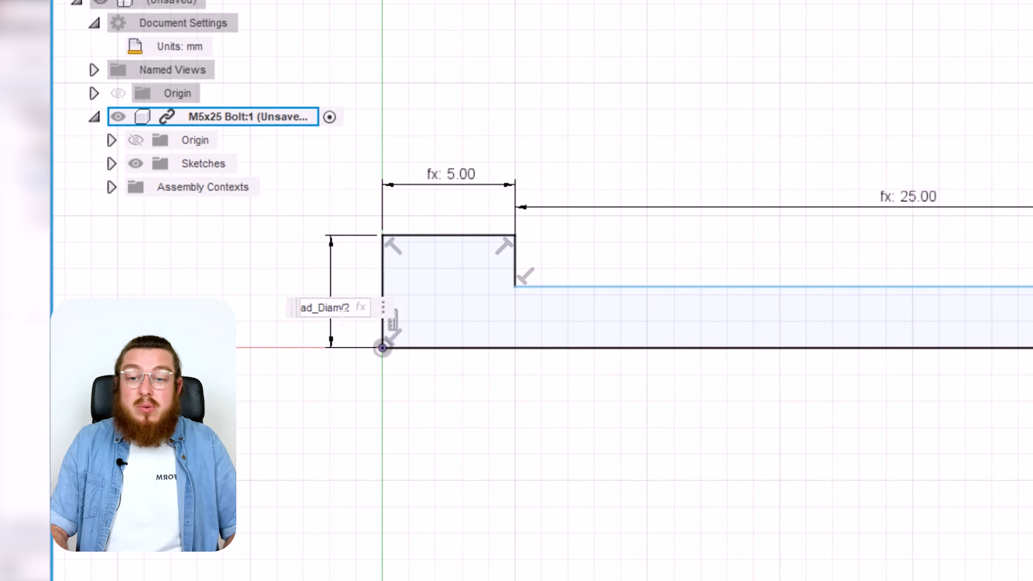
{"action": "key", "text": "Return"}
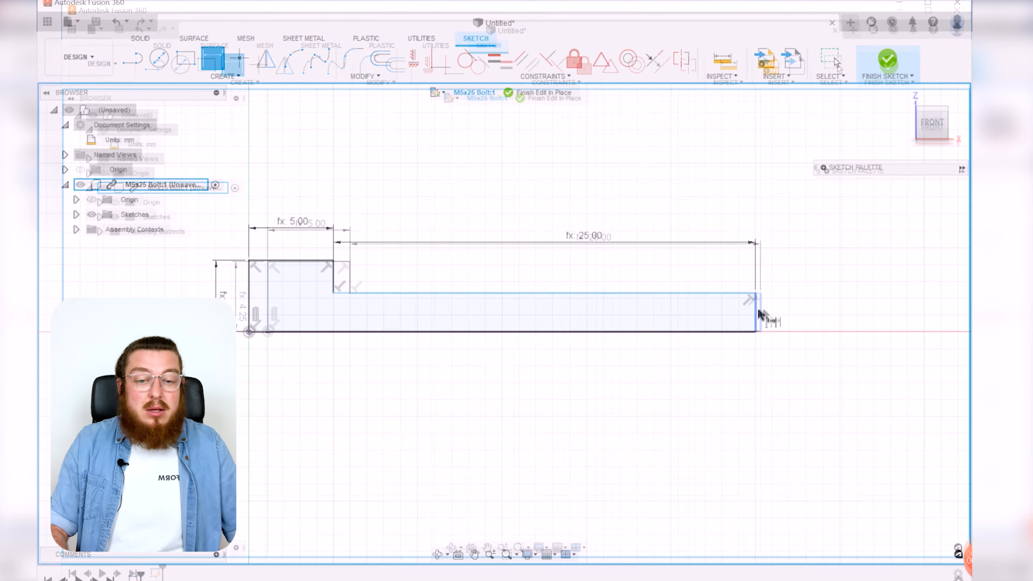
Step: Dimension the vertical end edge of the shank and set it to Bolt_Diam/2
{"action": "left_click", "coordinate": [760, 311]}
{"action": "left_click", "coordinate": [729, 314]}
{"action": "type", "text": "B"}
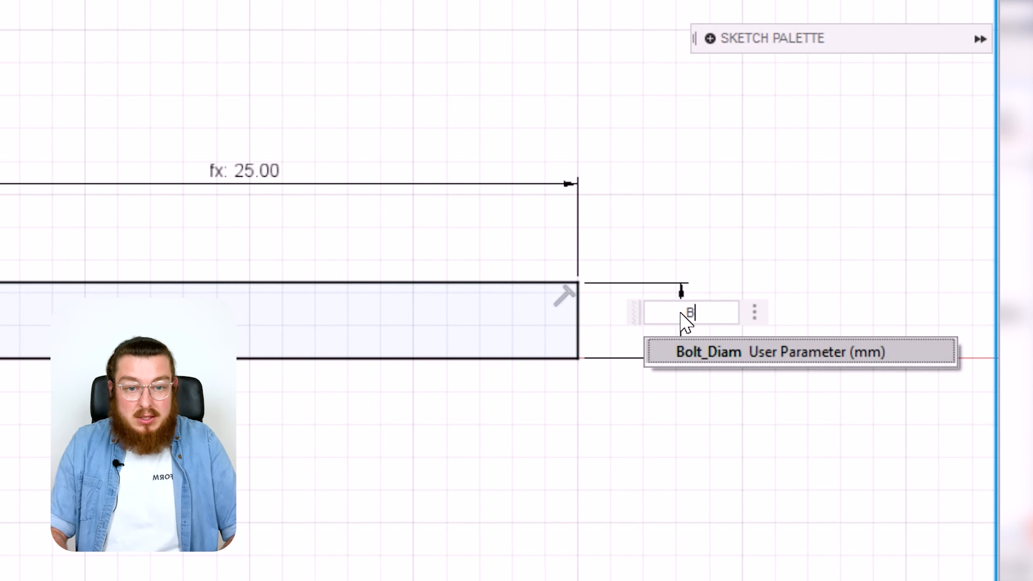
{"action": "left_click", "coordinate": [708, 352]}
{"action": "type", "text": "/2"}
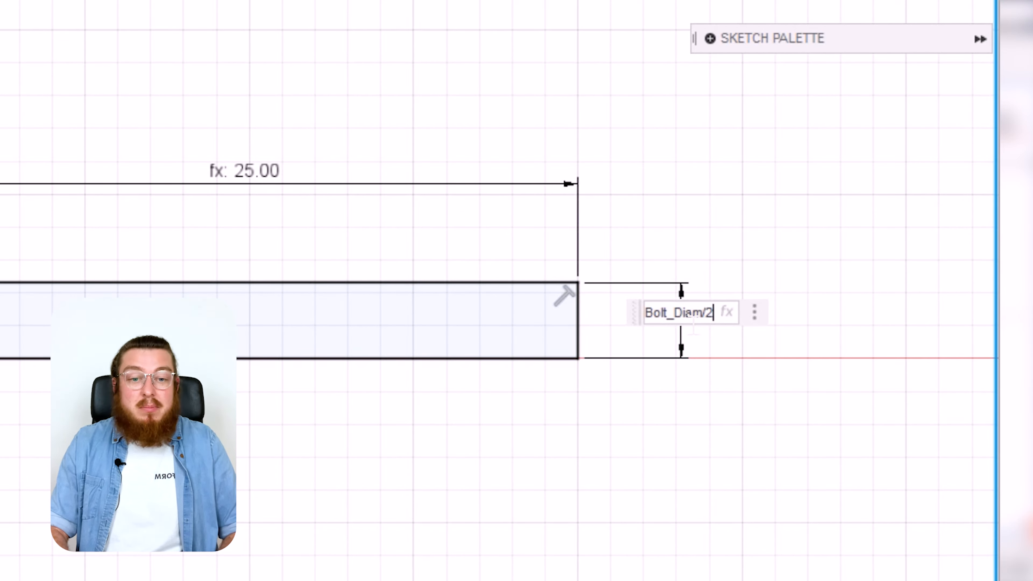
{"action": "key", "text": "Return"}
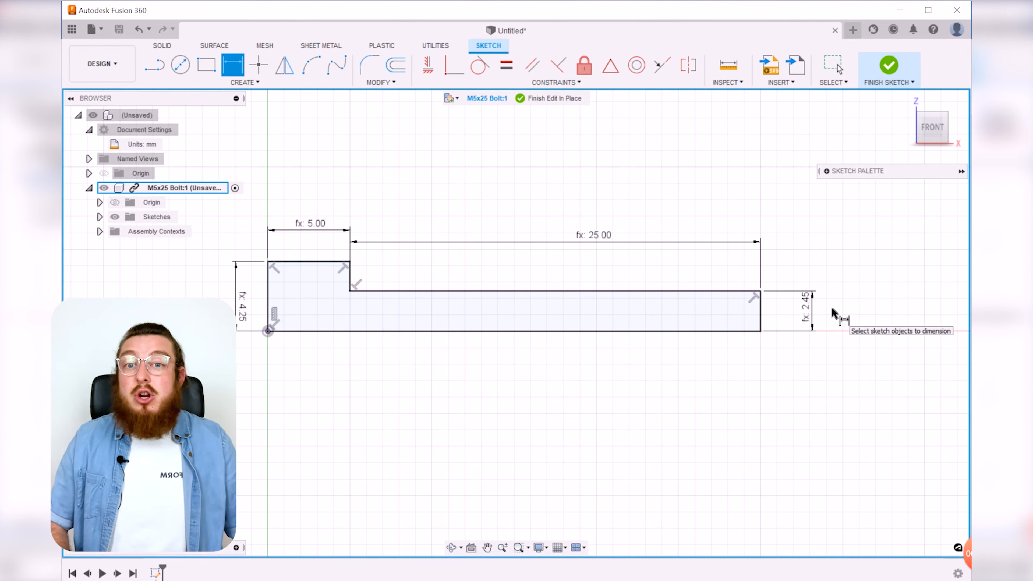
Step: Finish the sketch and revolve the profile 360 degrees about its long base line as a new body
{"action": "left_click", "coordinate": [888, 68]}
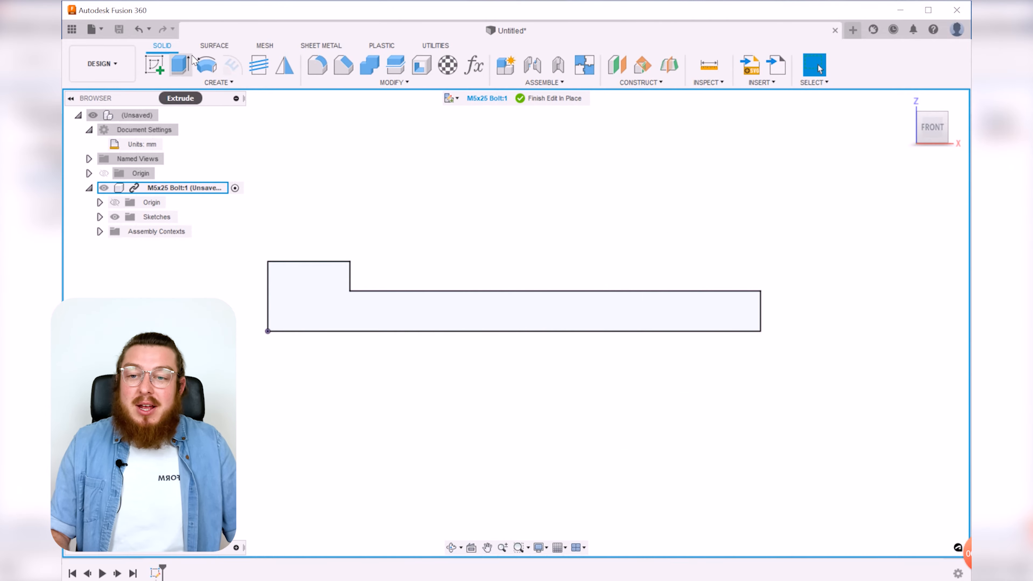
{"action": "left_click", "coordinate": [207, 64]}
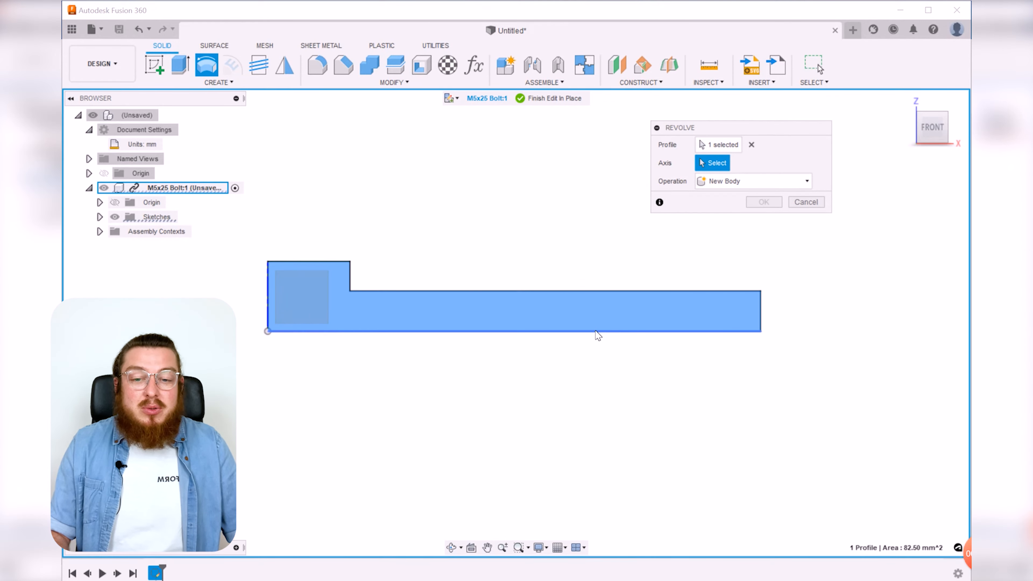
{"action": "left_click", "coordinate": [597, 332]}
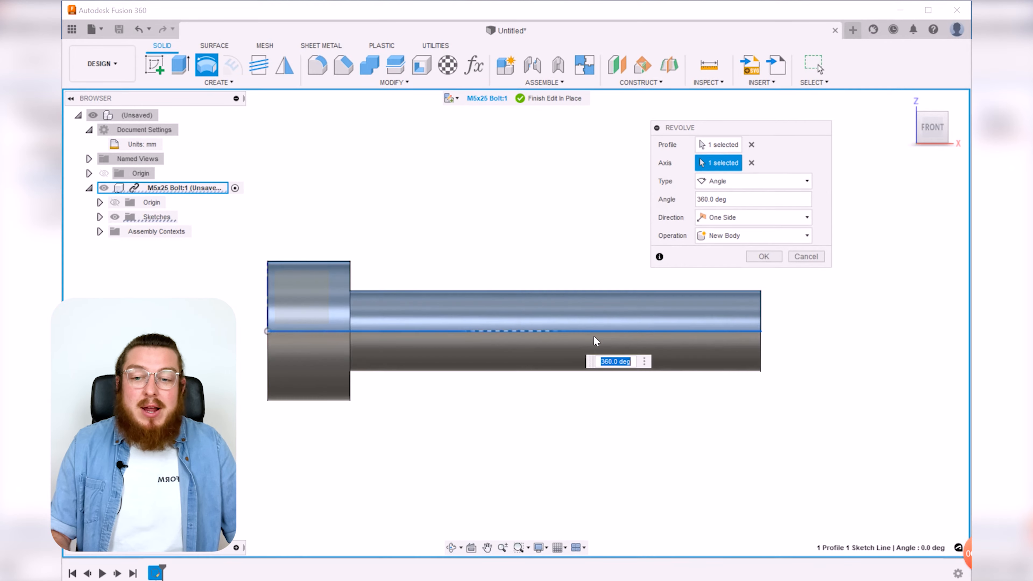
{"action": "left_click", "coordinate": [771, 257]}
Step: Start a sketch on the bolt head's end face and draw a six-sided circumscribed polygon centred on the origin
{"action": "middle_click_drag", "start_coordinate": [548, 215], "coordinate": [443, 379], "text": "shift"}
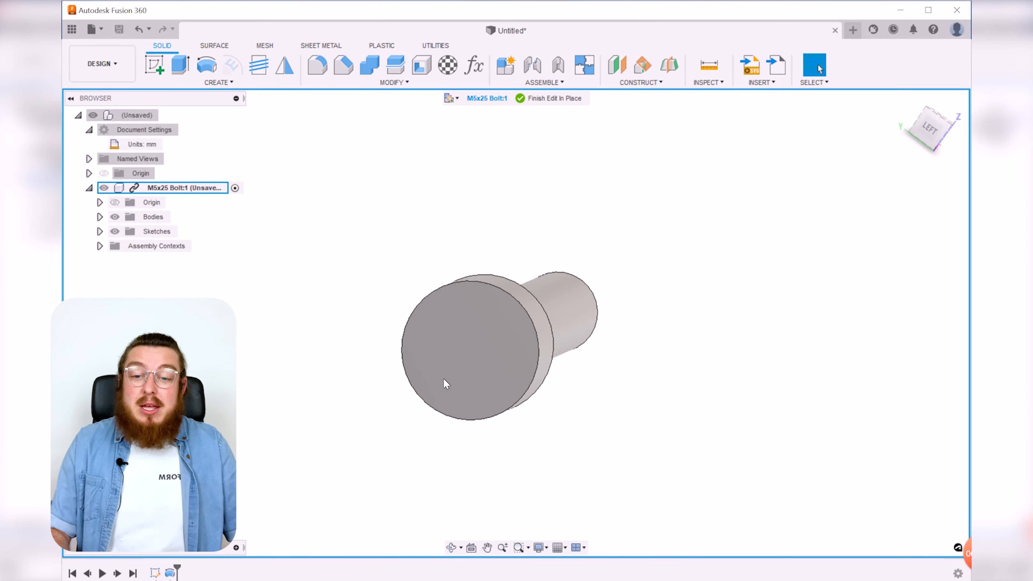
{"action": "left_click", "coordinate": [461, 319]}
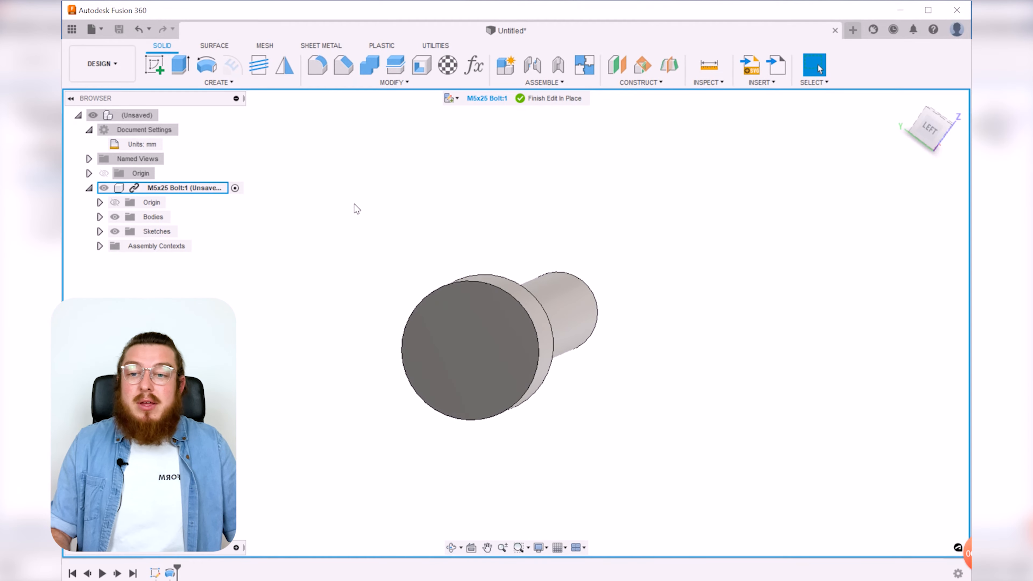
{"action": "left_click", "coordinate": [157, 65]}
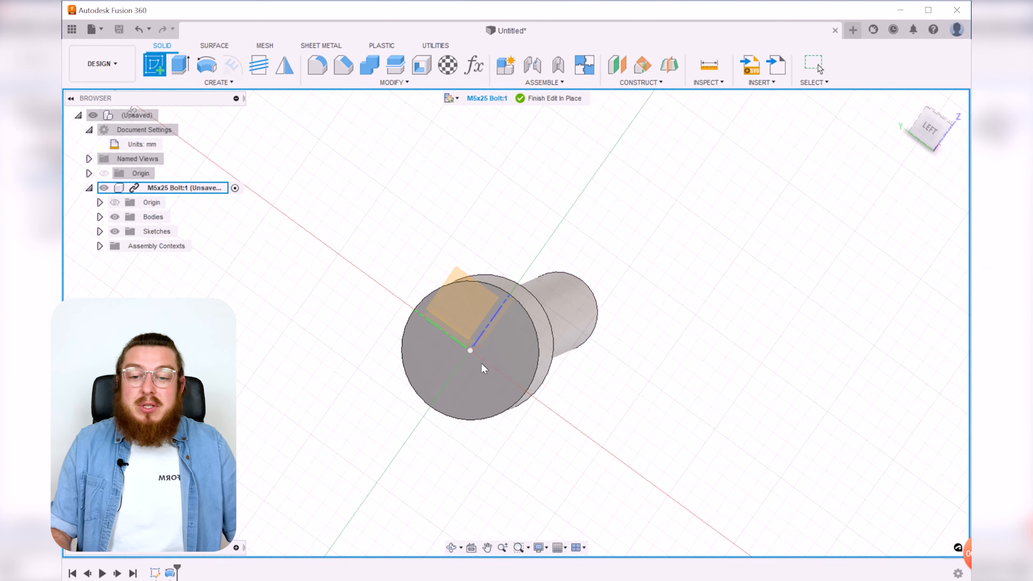
{"action": "left_click", "coordinate": [477, 388]}
{"action": "left_click", "coordinate": [245, 82]}
{"action": "mouse_move", "coordinate": [191, 151]}
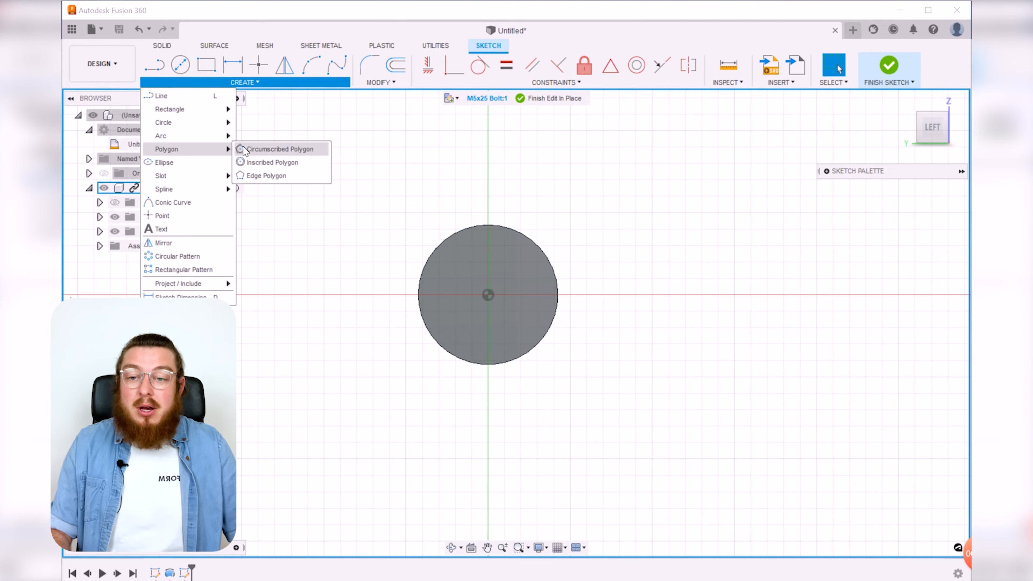
{"action": "left_click", "coordinate": [260, 149]}
{"action": "left_click", "coordinate": [488, 296]}
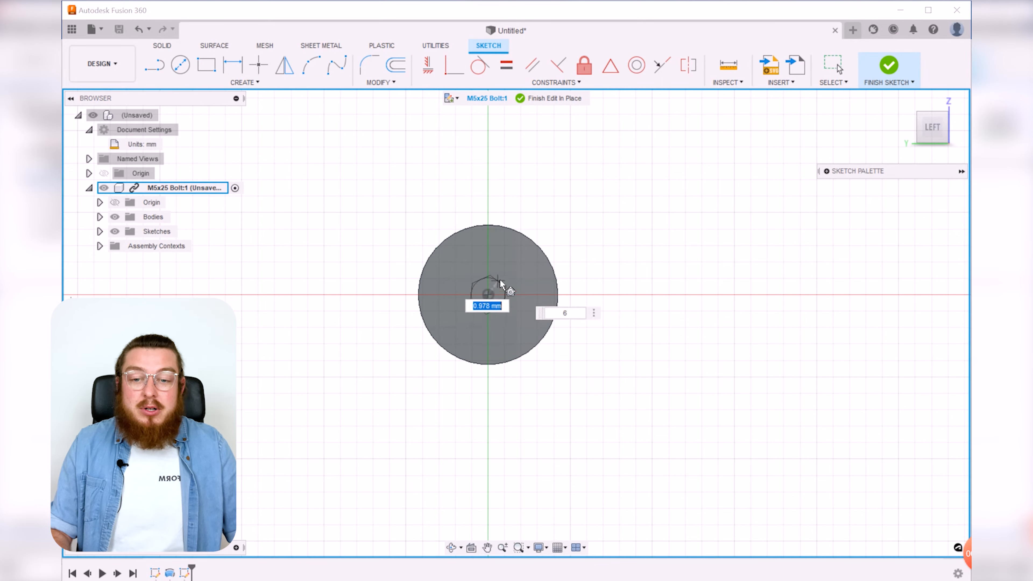
{"action": "left_click", "coordinate": [525, 271]}
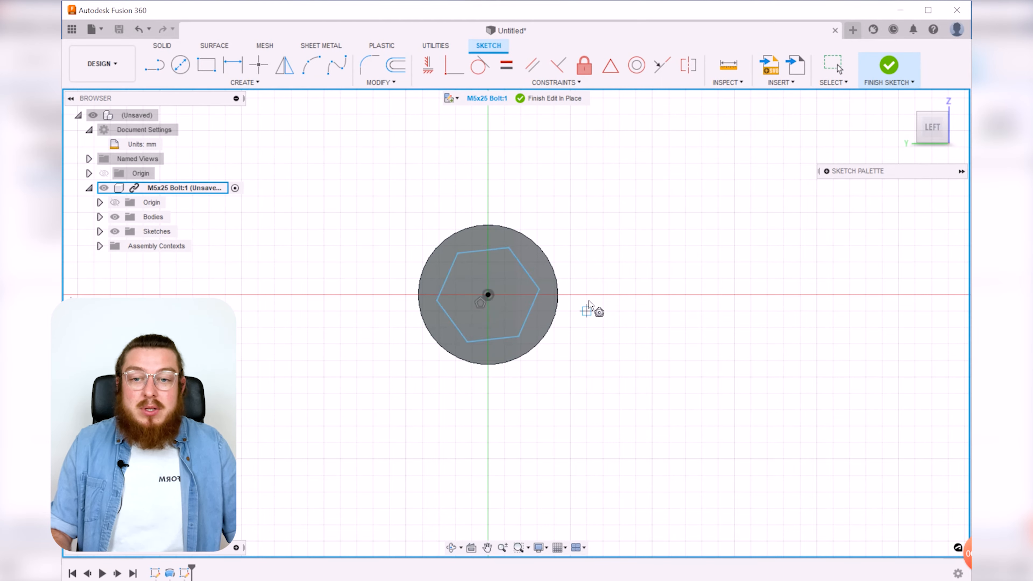
Step: Constrain the upper edge of the hexagon to be horizontal
{"action": "left_click", "coordinate": [433, 66]}
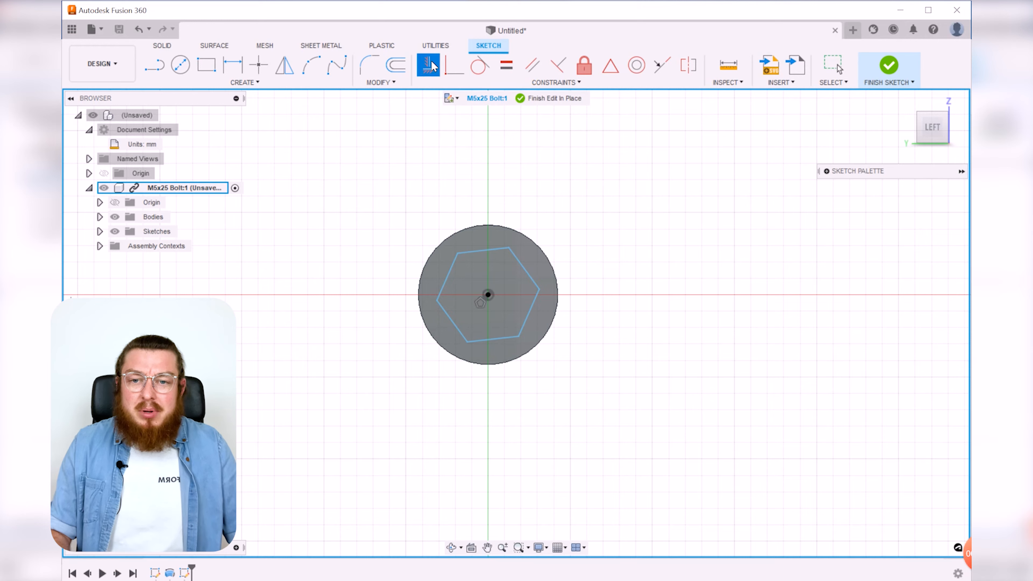
{"action": "left_click", "coordinate": [487, 254]}
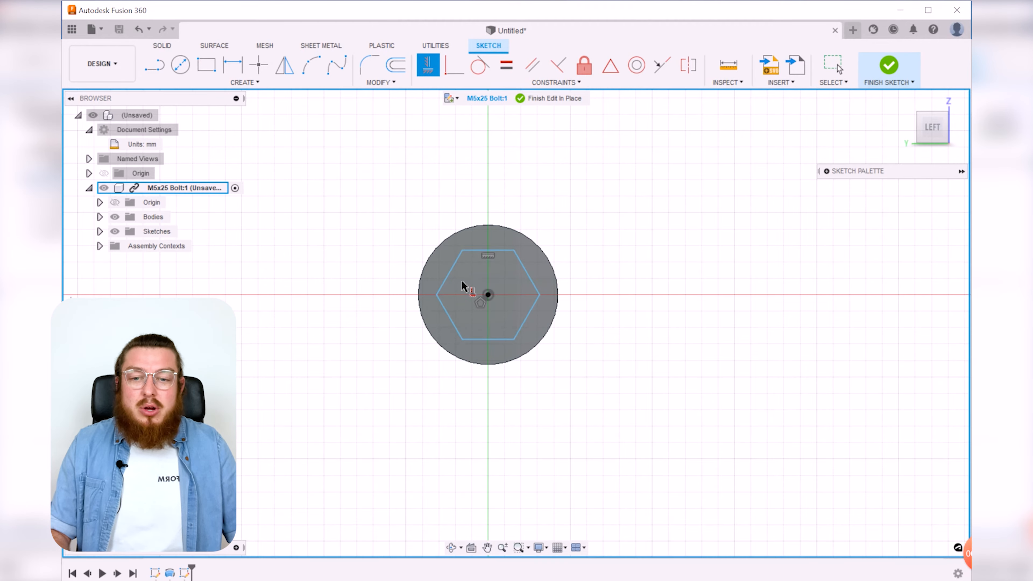
{"action": "key", "text": "Escape"}
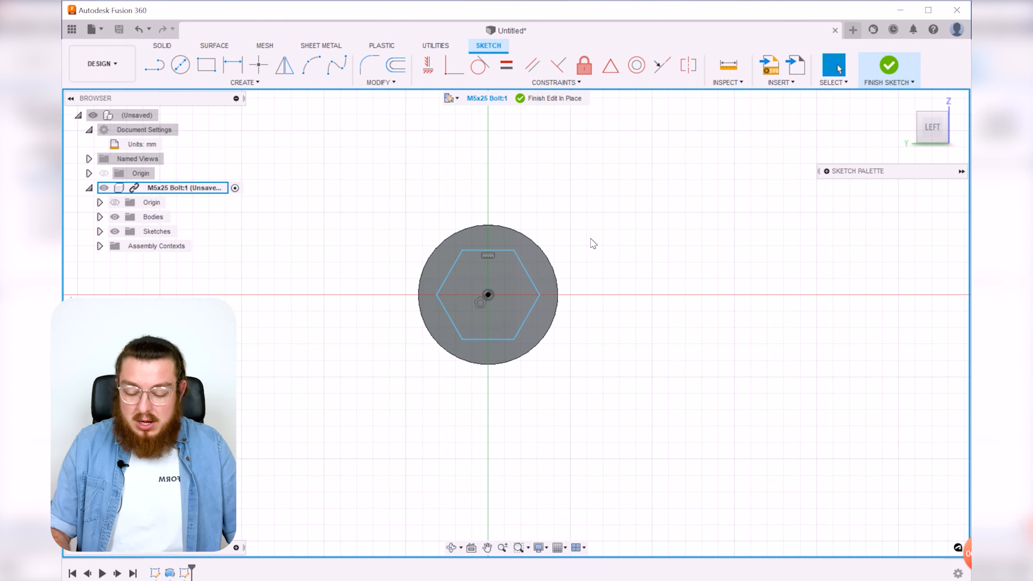
Step: Dimension the distance between the hexagon's two horizontal edges and set it to Wrench_Width
{"action": "key", "text": "d"}
{"action": "left_click", "coordinate": [494, 250]}
{"action": "left_click", "coordinate": [488, 339]}
{"action": "left_click", "coordinate": [635, 303]}
{"action": "type", "text": "w"}
{"action": "left_click", "coordinate": [674, 334]}
{"action": "key", "text": "Return"}
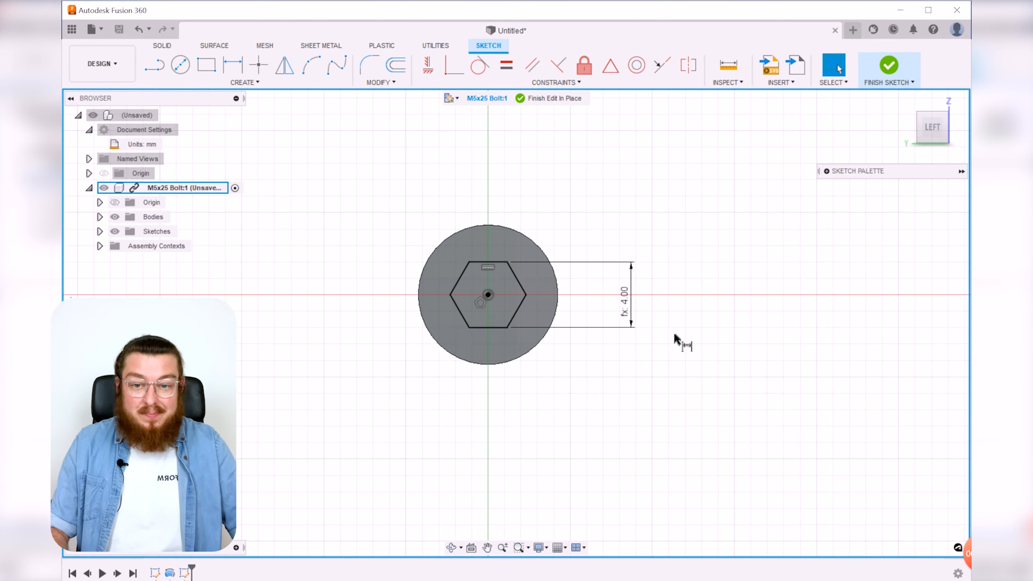
Step: Finish the sketch and extrude the hexagon profile by -Wrench_Depth as a cut into the bolt head
{"action": "scroll", "coordinate": [627, 292], "scroll_direction": "up", "scroll_amount": 2}
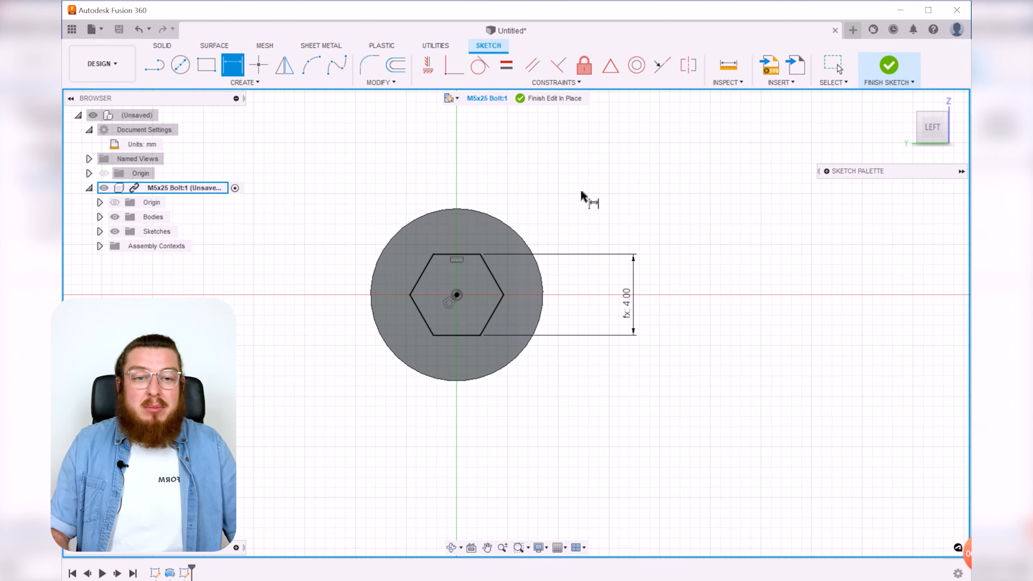
{"action": "left_click", "coordinate": [888, 65]}
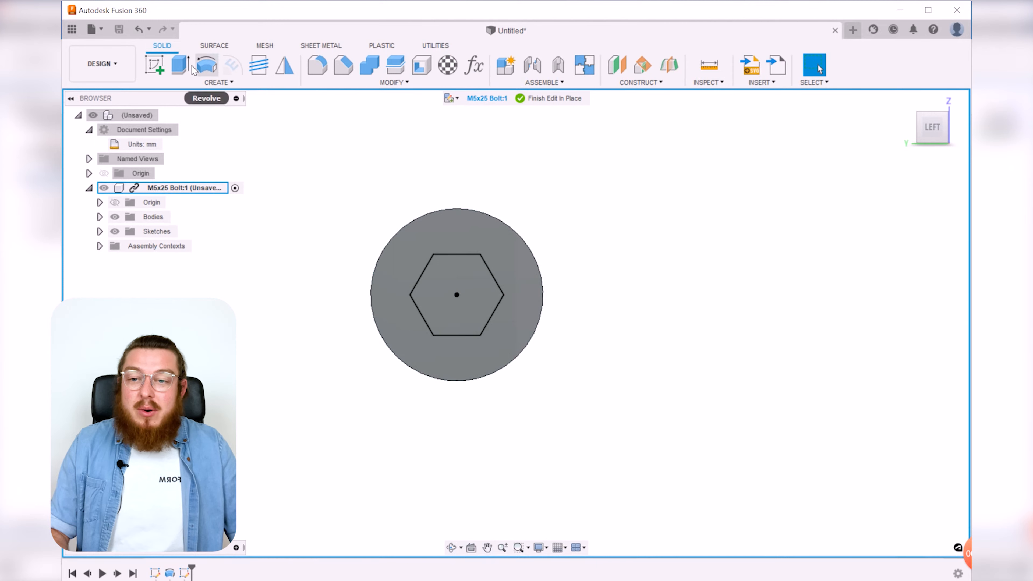
{"action": "key", "text": "e"}
{"action": "left_click", "coordinate": [468, 291]}
{"action": "middle_click_drag", "start_coordinate": [576, 178], "coordinate": [519, 197], "text": "shift"}
{"action": "type", "text": "-W"}
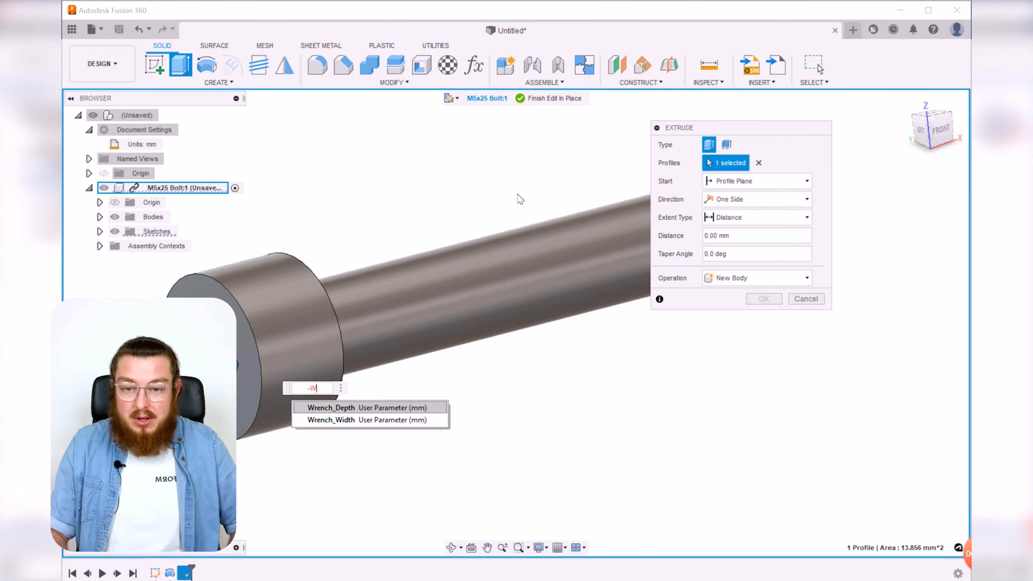
{"action": "key", "text": "Return"}
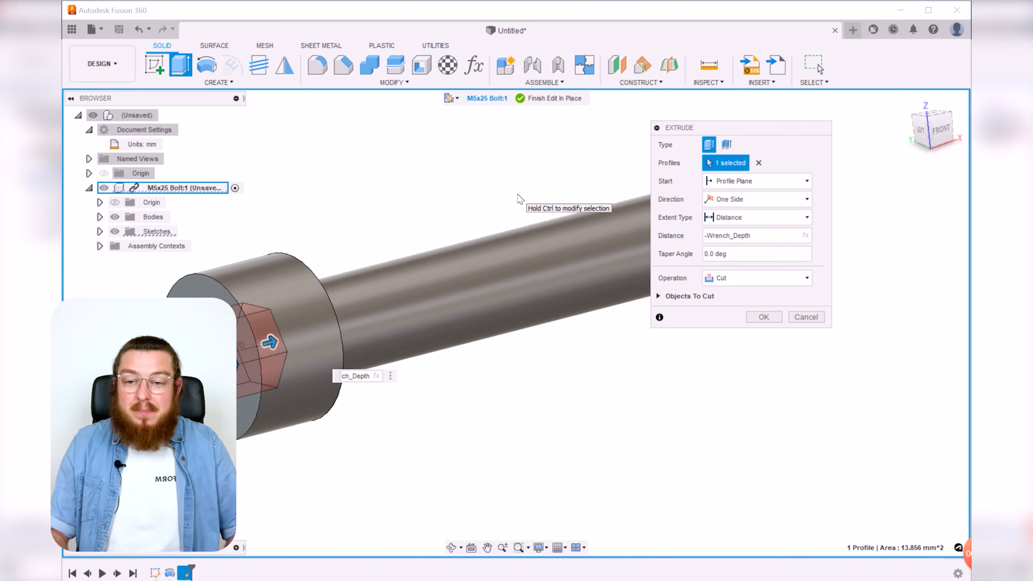
{"action": "key", "text": "Return"}
Step: Add a full-length, non-modeled ISO Metric thread, size 5.0 mm, M5x0.8, class 6g, right hand, to the shank's cylindrical face
{"action": "scroll", "coordinate": [463, 239], "scroll_direction": "down", "scroll_amount": 4}
{"action": "middle_click_drag", "start_coordinate": [470, 240], "coordinate": [591, 319], "text": "shift"}
{"action": "scroll", "coordinate": [512, 307], "scroll_direction": "up", "scroll_amount": 4}
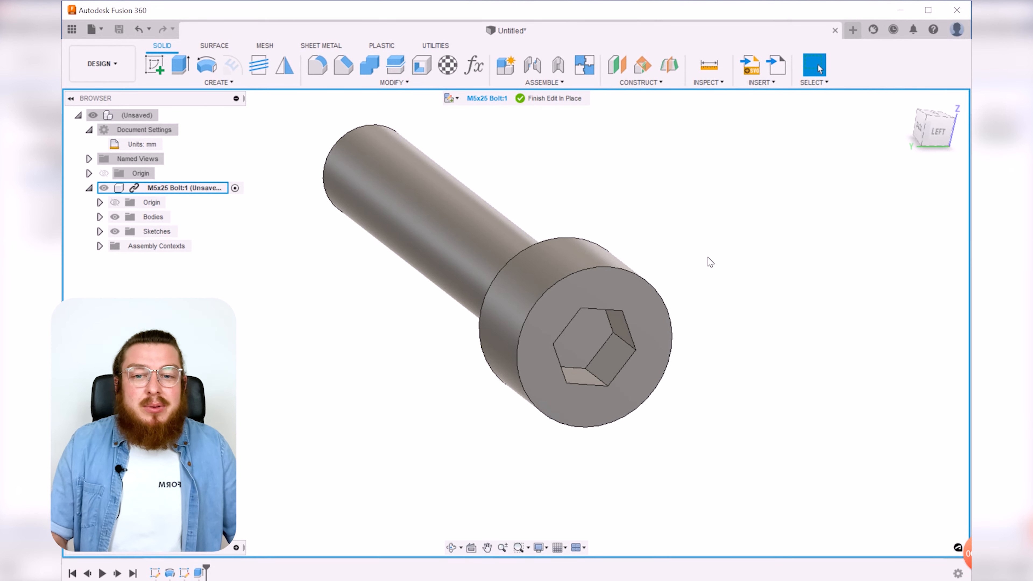
{"action": "scroll", "coordinate": [708, 261], "scroll_direction": "down", "scroll_amount": 2}
{"action": "middle_click_drag", "start_coordinate": [681, 274], "coordinate": [655, 333], "text": "shift"}
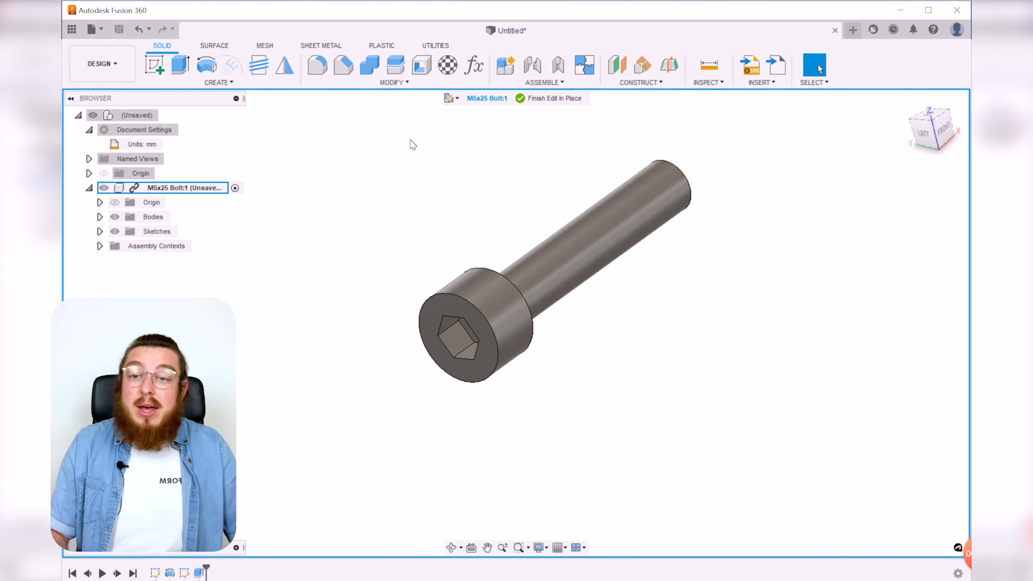
{"action": "left_click", "coordinate": [219, 82]}
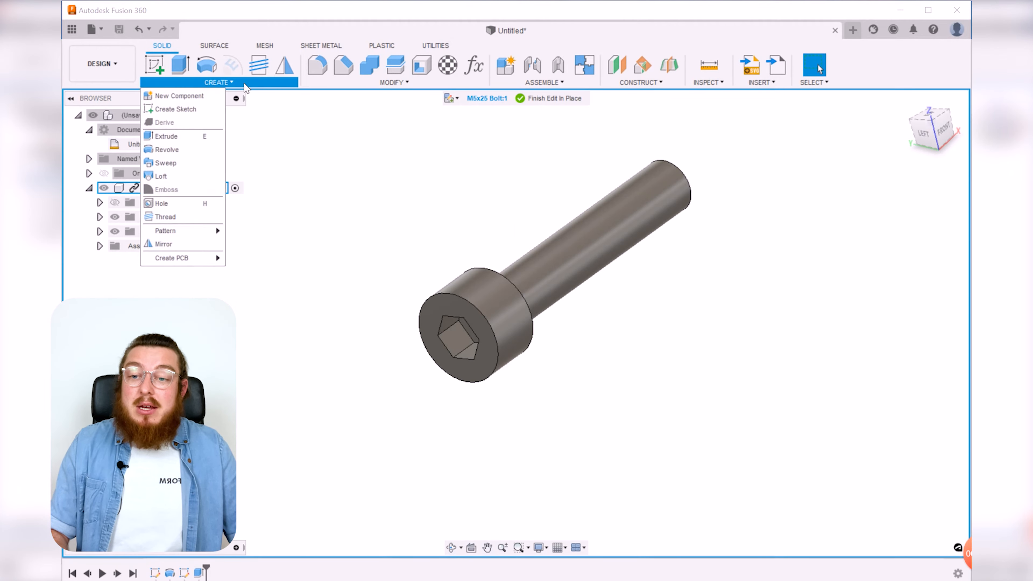
{"action": "left_click", "coordinate": [172, 217]}
{"action": "middle_click_drag", "start_coordinate": [549, 219], "coordinate": [435, 251]}
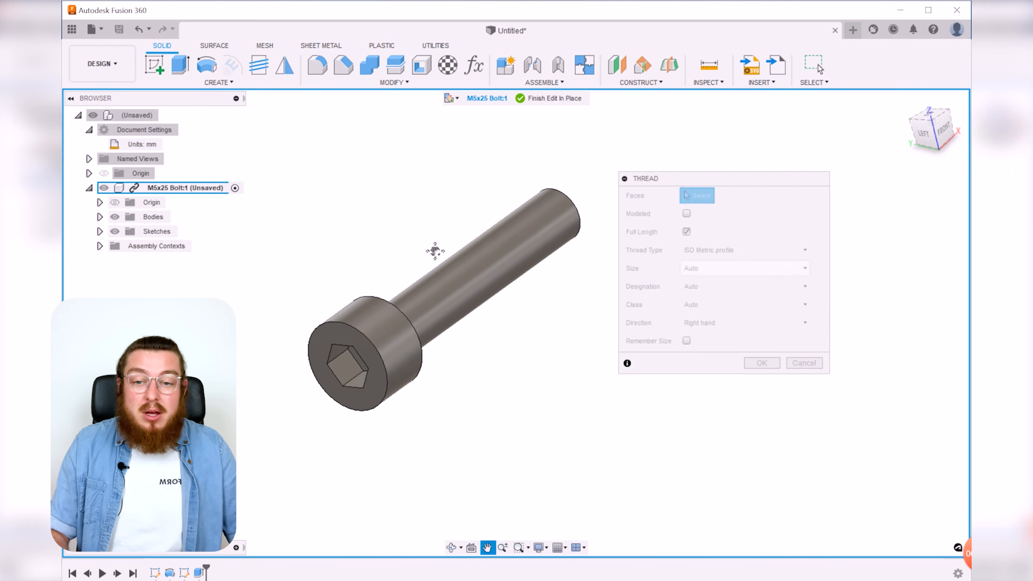
{"action": "left_click", "coordinate": [492, 238]}
{"action": "middle_click_drag", "start_coordinate": [533, 358], "coordinate": [419, 364], "text": "shift"}
{"action": "left_click", "coordinate": [687, 214]}
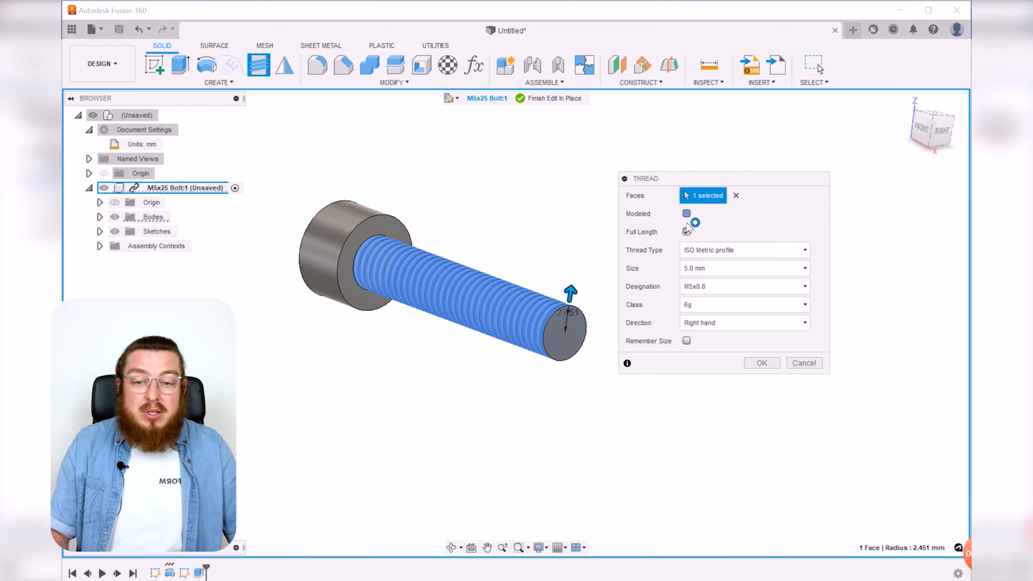
{"action": "scroll", "coordinate": [484, 337], "scroll_direction": "up", "scroll_amount": 3}
{"action": "middle_click_drag", "start_coordinate": [422, 327], "coordinate": [468, 339], "text": "shift"}
{"action": "left_click", "coordinate": [687, 213]}
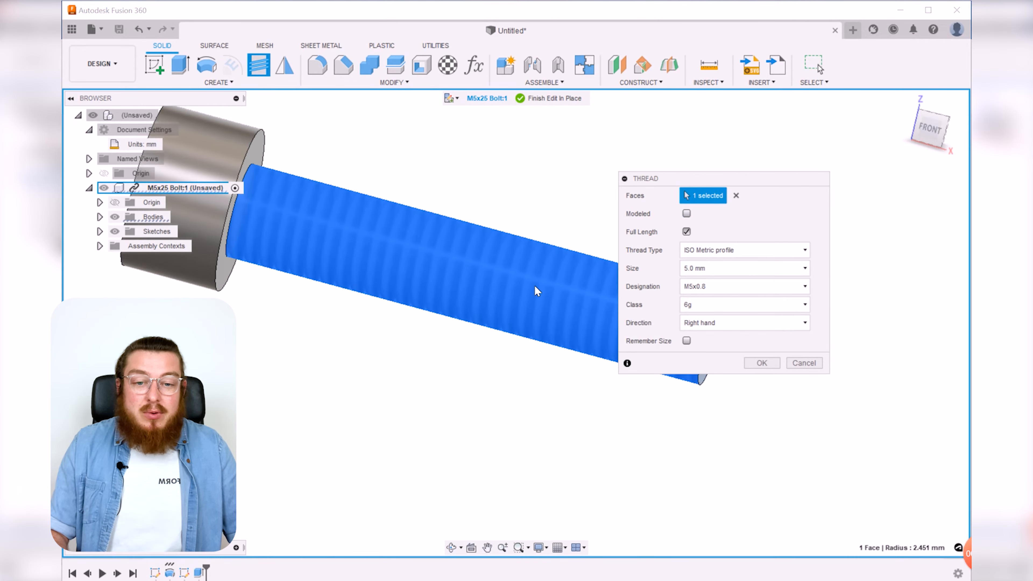
{"action": "left_click", "coordinate": [762, 363]}
Step: Edit the shank's thread feature and make the thread modeled
{"action": "scroll", "coordinate": [606, 319], "scroll_direction": "up", "scroll_amount": 3}
{"action": "middle_click_drag", "start_coordinate": [605, 319], "coordinate": [687, 261], "text": "shift"}
{"action": "scroll", "coordinate": [688, 261], "scroll_direction": "down", "scroll_amount": 3}
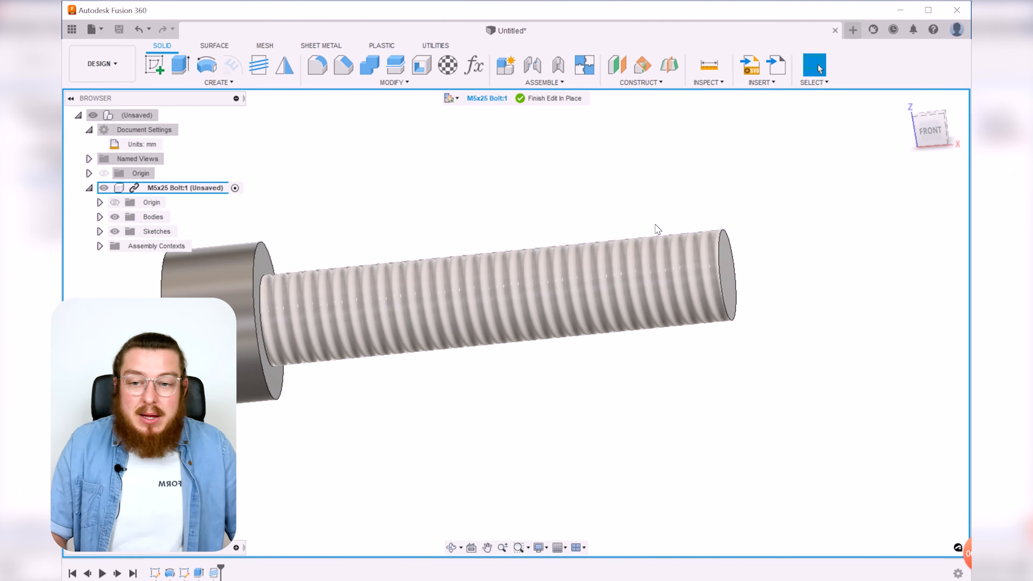
{"action": "scroll", "coordinate": [658, 230], "scroll_direction": "down", "scroll_amount": 2}
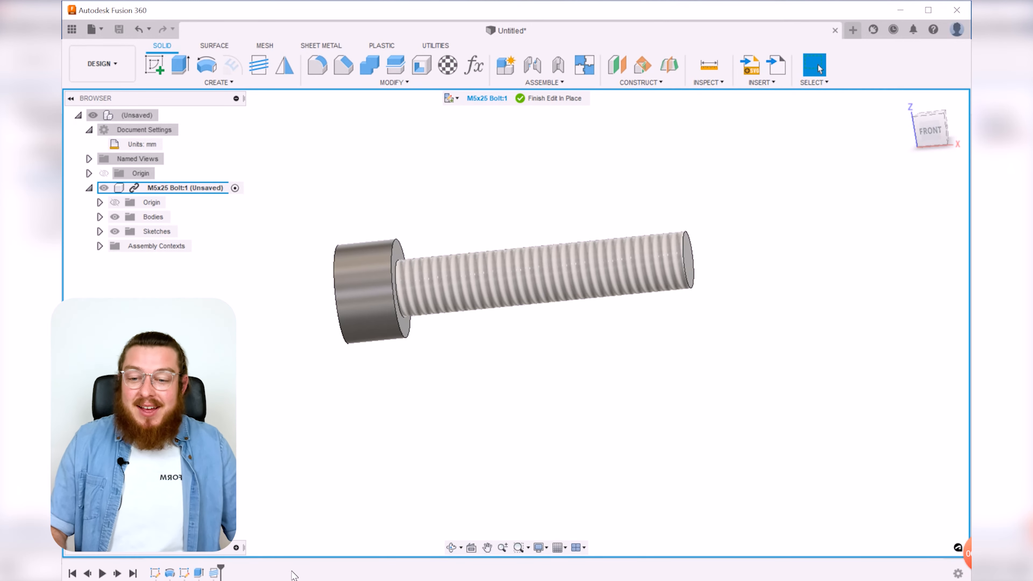
{"action": "double_click", "coordinate": [212, 574]}
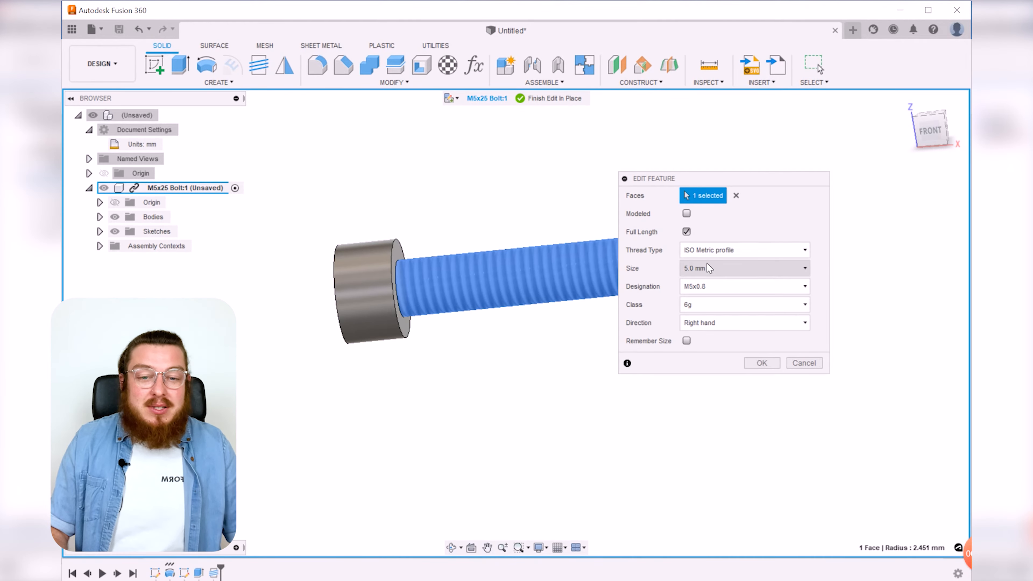
{"action": "left_click", "coordinate": [687, 214]}
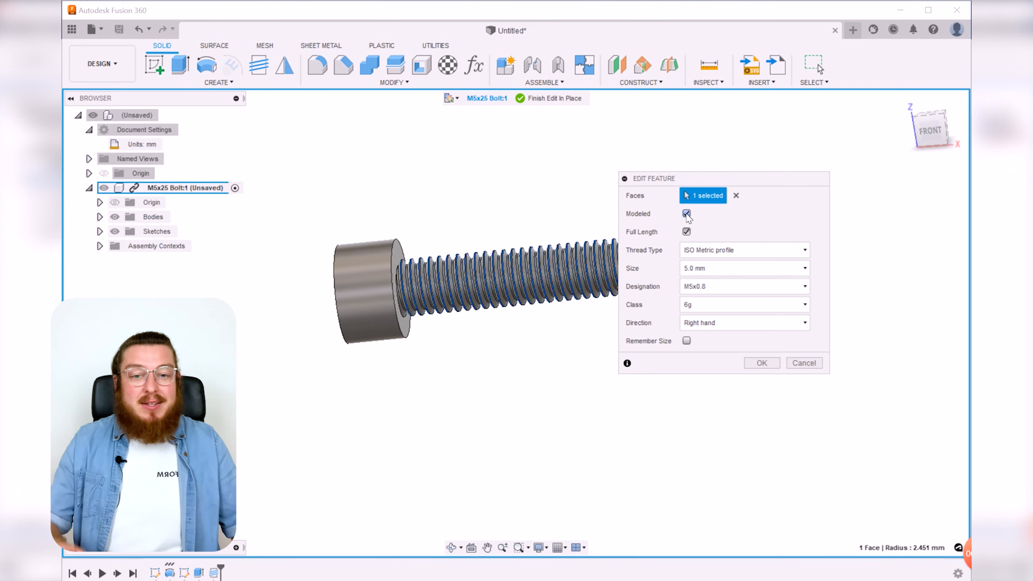
Step: Turn off the thread's full-length option and extend the threaded section to 14 mm from the shank's end
{"action": "middle_click_drag", "start_coordinate": [574, 346], "coordinate": [475, 376]}
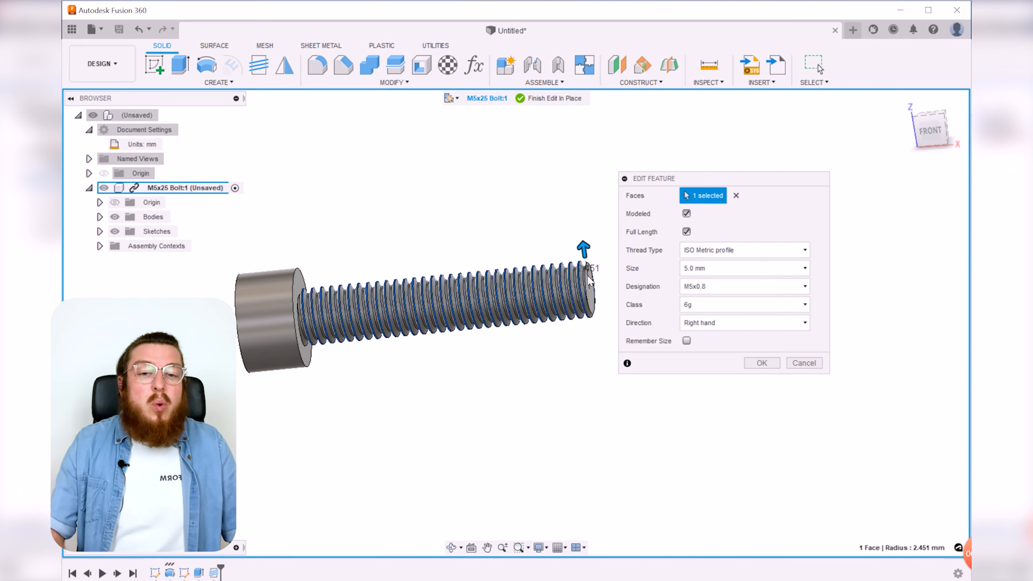
{"action": "left_click", "coordinate": [686, 233]}
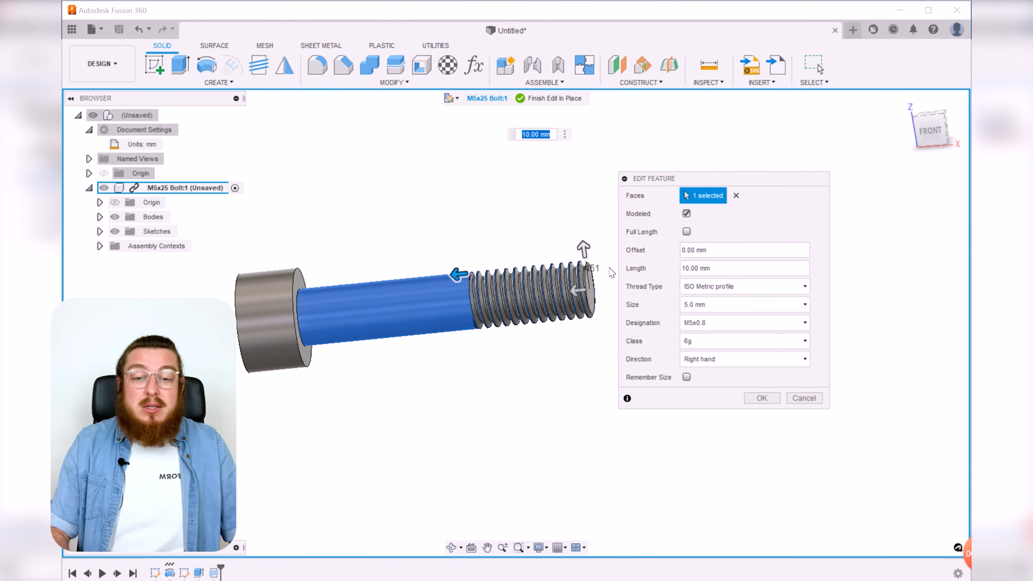
{"action": "left_click_drag", "start_coordinate": [459, 275], "coordinate": [413, 281]}
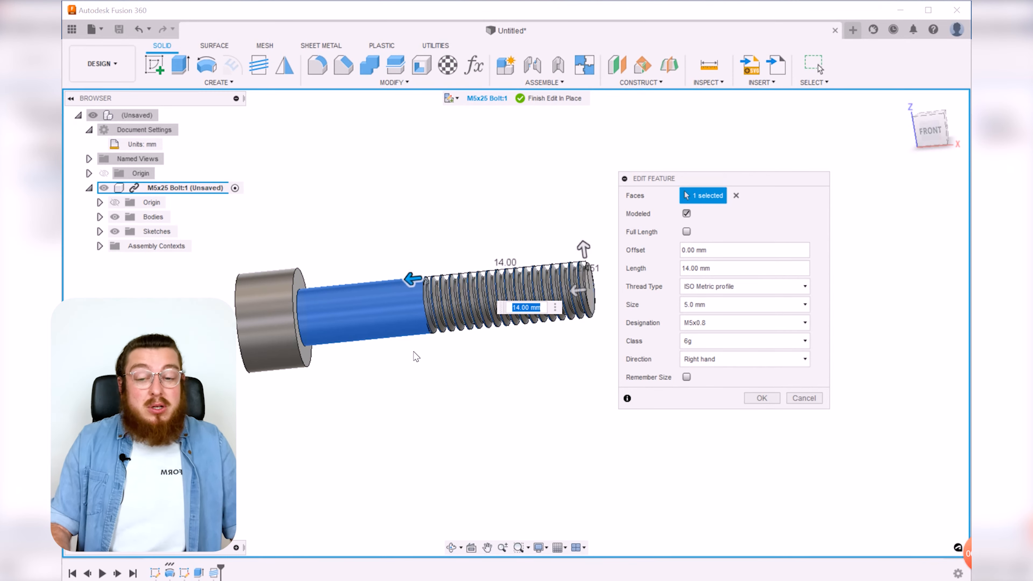
{"action": "middle_click_drag", "start_coordinate": [427, 368], "coordinate": [513, 391], "text": "shift"}
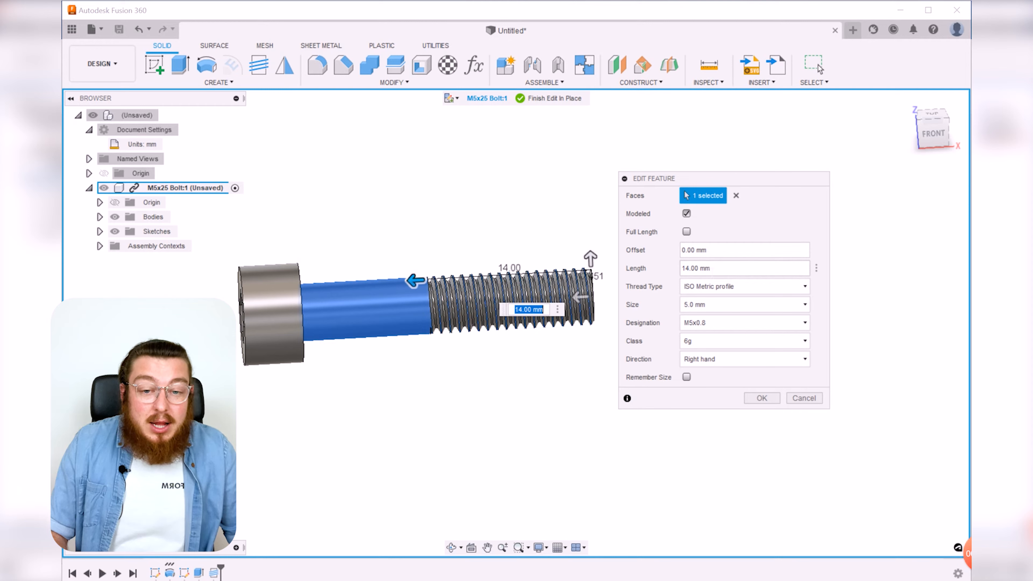
Step: Set the thread length to the Thread_Length parameter and apply the thread edit
{"action": "left_click", "coordinate": [681, 269]}
{"action": "type", "text": "Th"}
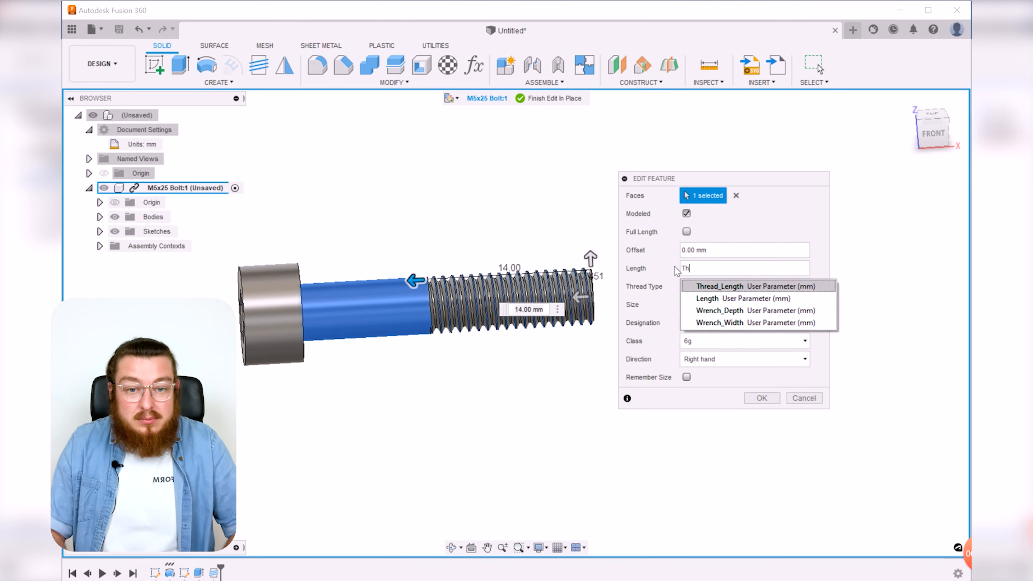
{"action": "key", "text": "Return"}
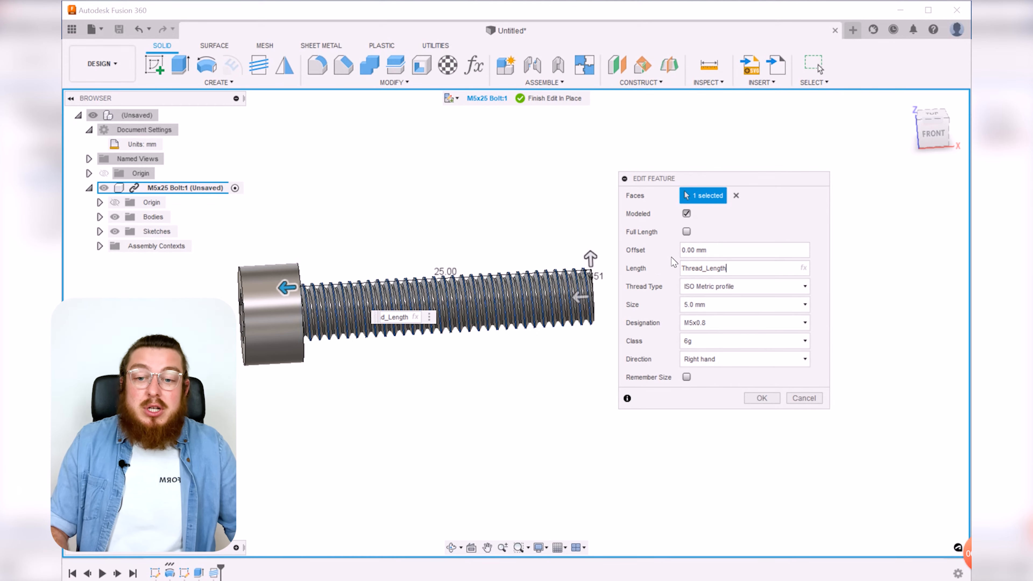
{"action": "middle_click_drag", "start_coordinate": [514, 383], "coordinate": [544, 352], "text": "shift"}
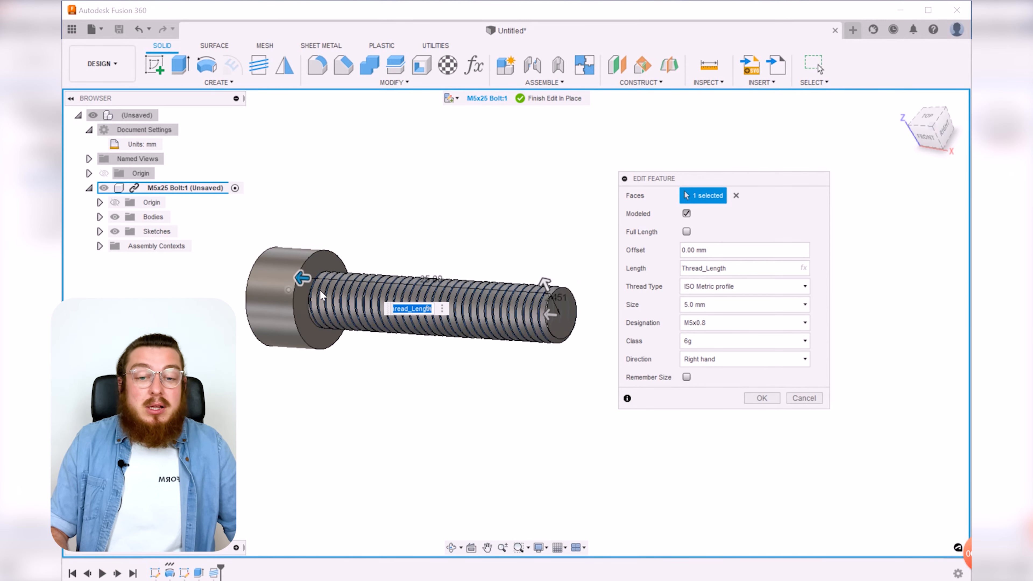
{"action": "left_click", "coordinate": [762, 398]}
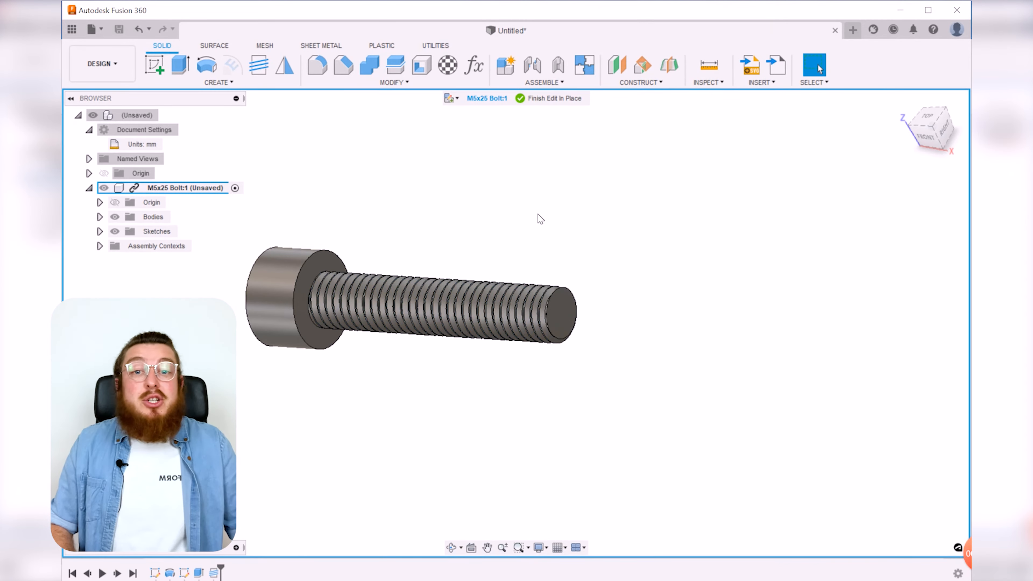
Step: Start a new sketch on the XZ origin plane and hide the bolt body
{"action": "middle_click_drag", "start_coordinate": [549, 224], "coordinate": [734, 246], "text": "shift"}
{"action": "scroll", "coordinate": [306, 267], "scroll_direction": "up", "scroll_amount": 3}
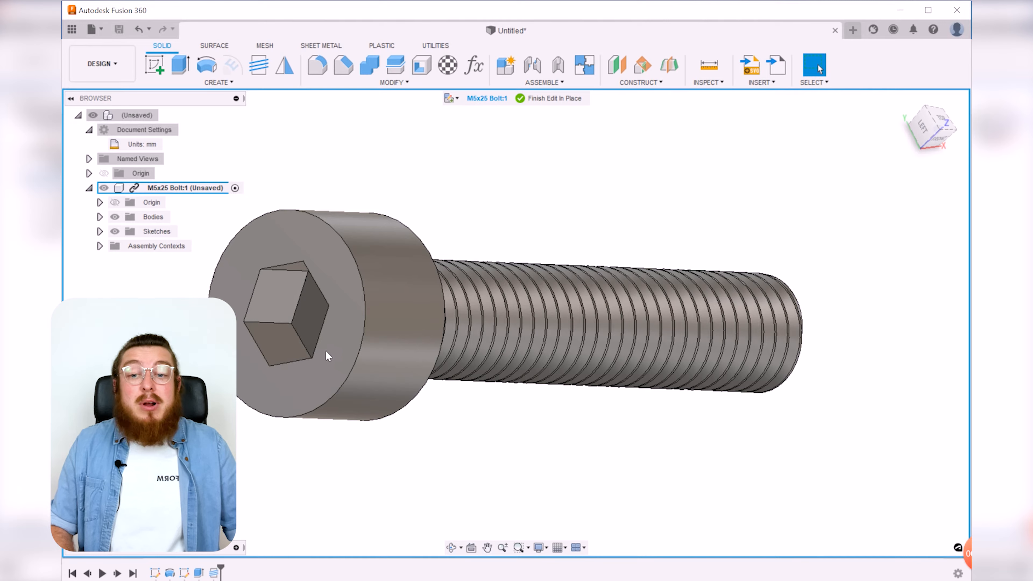
{"action": "scroll", "coordinate": [369, 165], "scroll_direction": "down", "scroll_amount": 3}
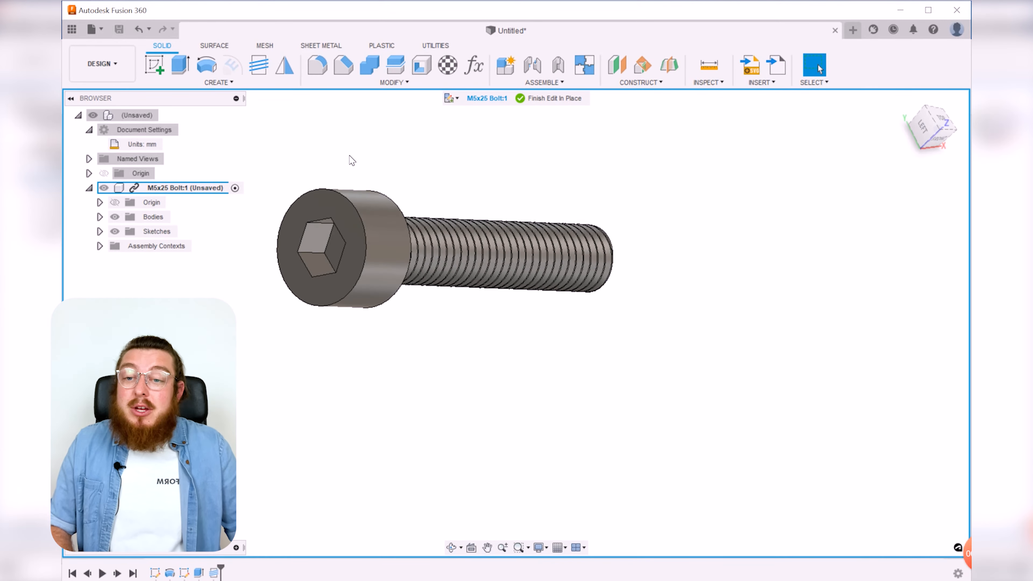
{"action": "left_click", "coordinate": [155, 65]}
{"action": "middle_click_drag", "start_coordinate": [496, 437], "coordinate": [283, 225], "text": "shift"}
{"action": "left_click", "coordinate": [283, 224]}
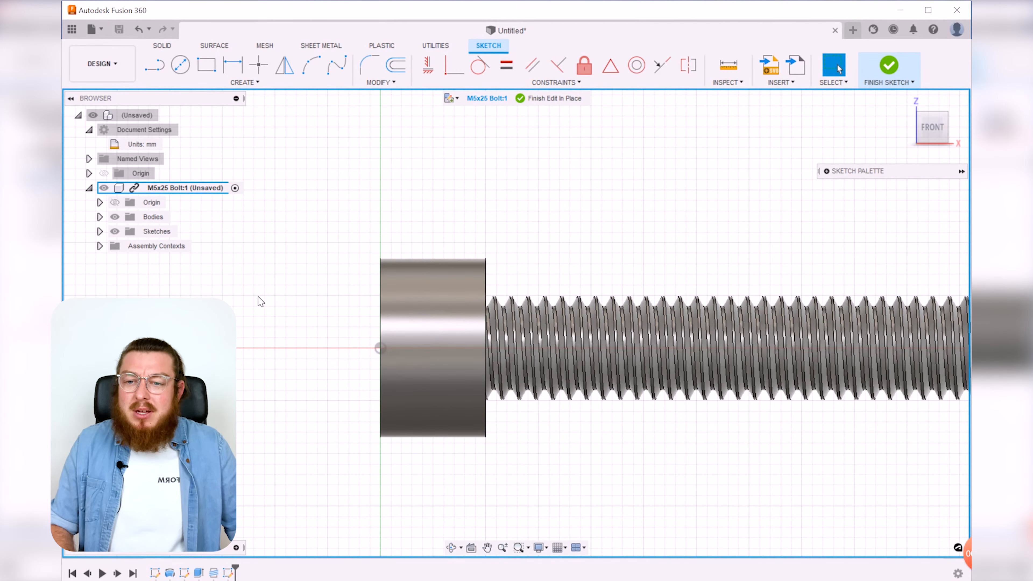
{"action": "left_click", "coordinate": [99, 217]}
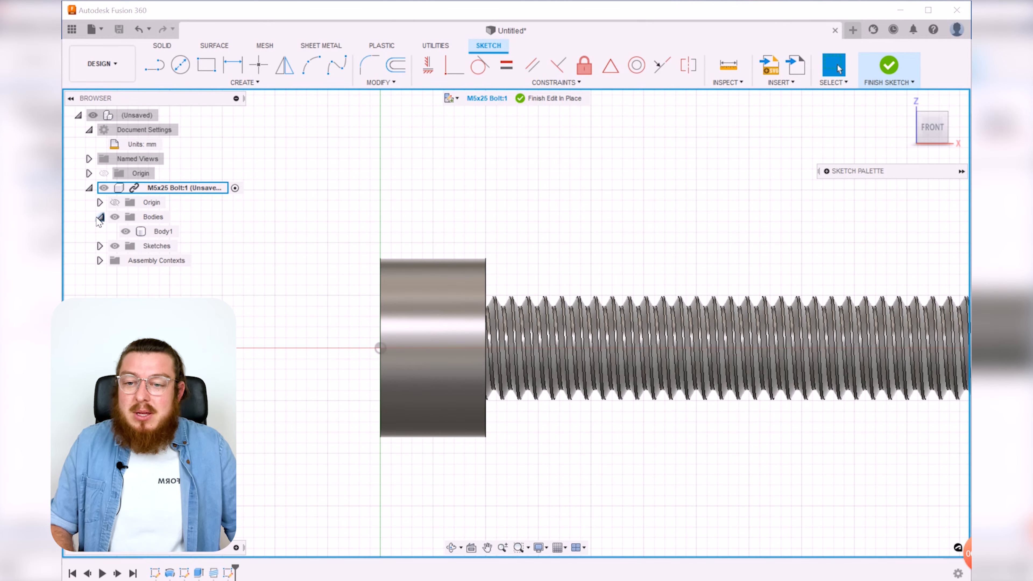
{"action": "left_click", "coordinate": [126, 231]}
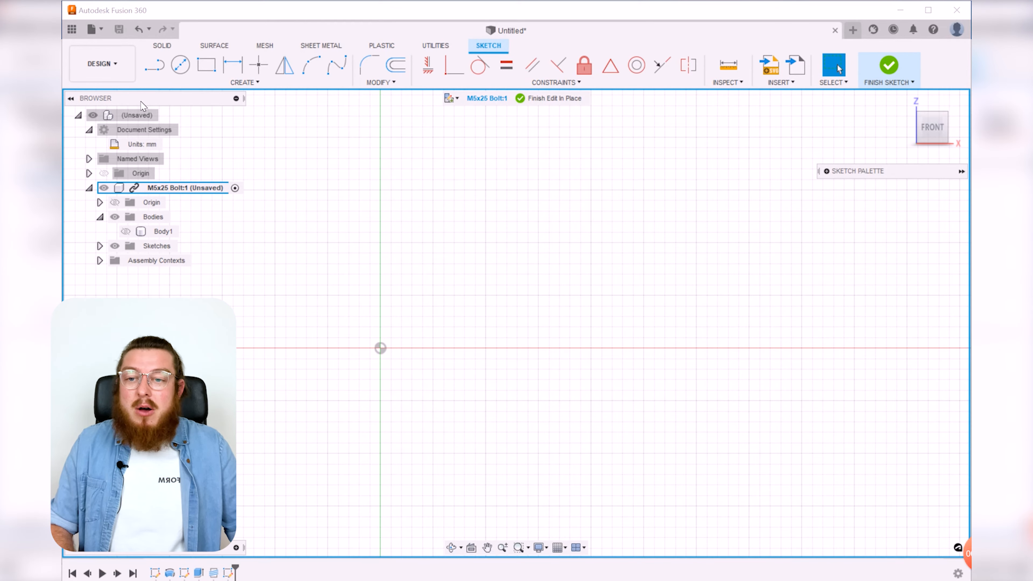
Step: Sketch a closed right triangle above the origin, with its vertical leg along the vertical axis and its horizontal leg at the base
{"action": "left_click", "coordinate": [154, 67]}
{"action": "scroll", "coordinate": [403, 288], "scroll_direction": "up", "scroll_amount": 2}
{"action": "left_click", "coordinate": [371, 256]}
{"action": "left_click", "coordinate": [372, 299]}
{"action": "left_click", "coordinate": [429, 300]}
{"action": "left_click", "coordinate": [372, 256]}
Step: Make the triangle's vertical and horizontal legs equal in length
{"action": "left_click", "coordinate": [506, 65]}
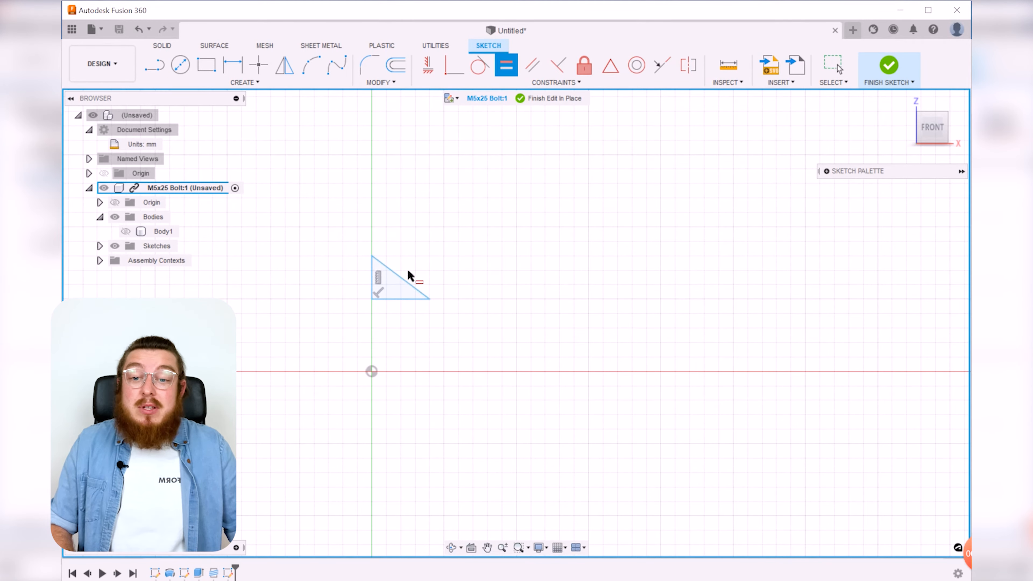
{"action": "left_click", "coordinate": [372, 279]}
{"action": "left_click", "coordinate": [397, 299]}
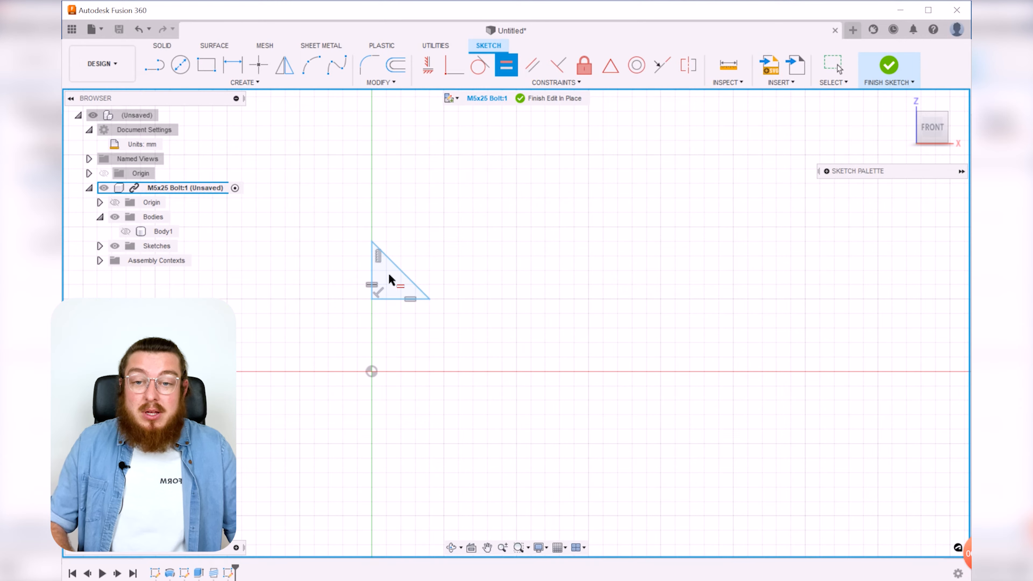
{"action": "key", "text": "Escape"}
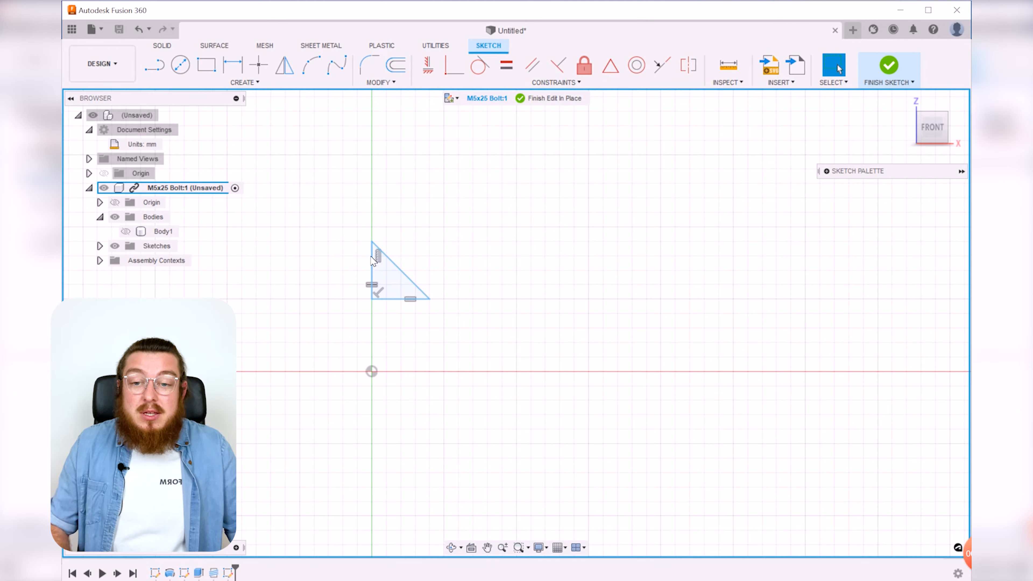
Step: Move the triangle off the vertical axis and align its vertical leg with the sketch origin using a Horizontal/Vertical constraint
{"action": "mouse_move", "coordinate": [373, 267]}
{"action": "left_mouse_down"}
{"action": "mouse_move", "coordinate": [405, 268]}
{"action": "mouse_move", "coordinate": [365, 269]}
{"action": "mouse_move", "coordinate": [381, 269]}
{"action": "left_mouse_up"}
{"action": "left_click", "coordinate": [454, 65]}
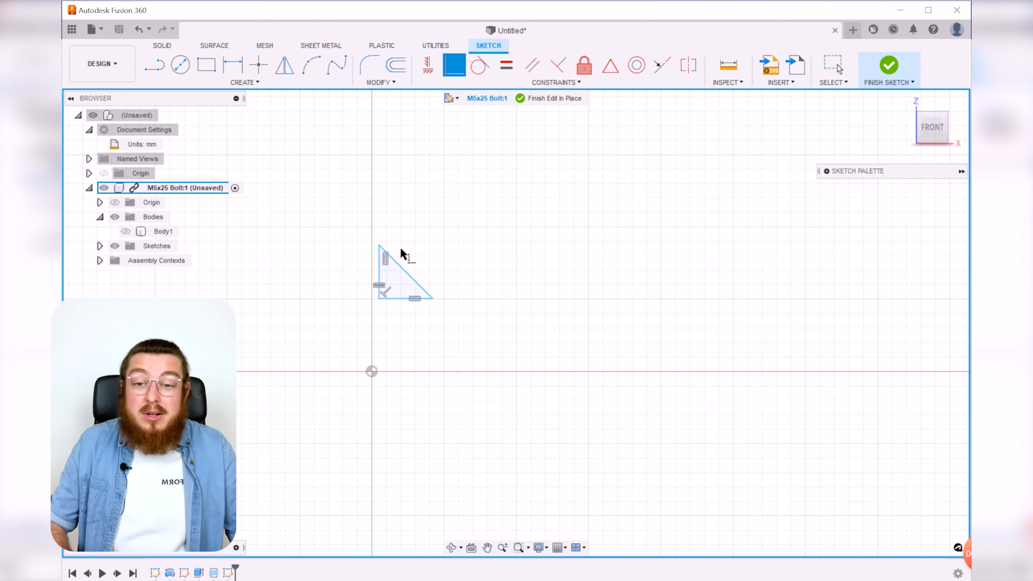
{"action": "left_click", "coordinate": [381, 265]}
{"action": "left_click", "coordinate": [371, 371]}
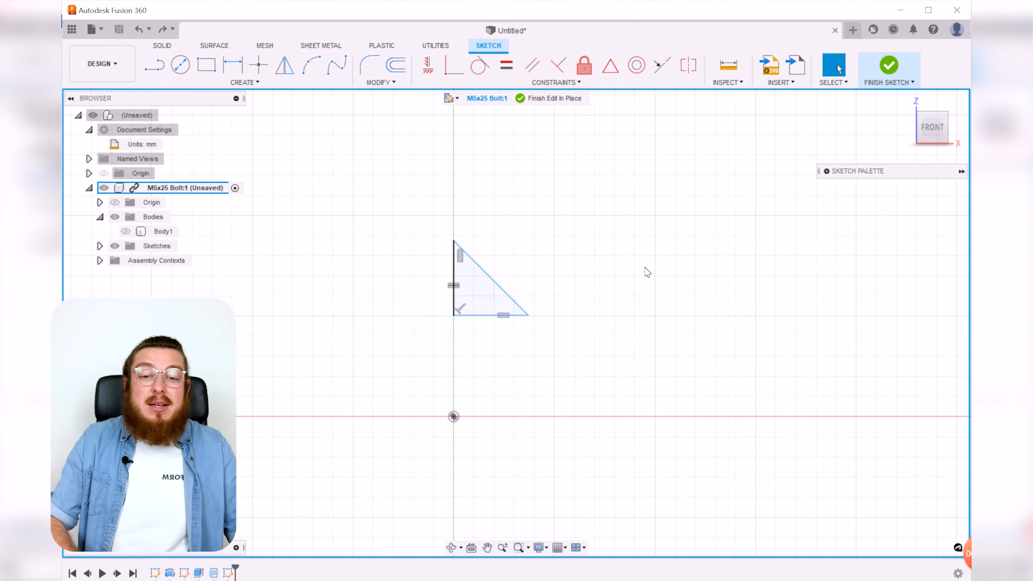
Step: Dimension the triangle's horizontal leg to 0.5 mm
{"action": "key", "text": "d"}
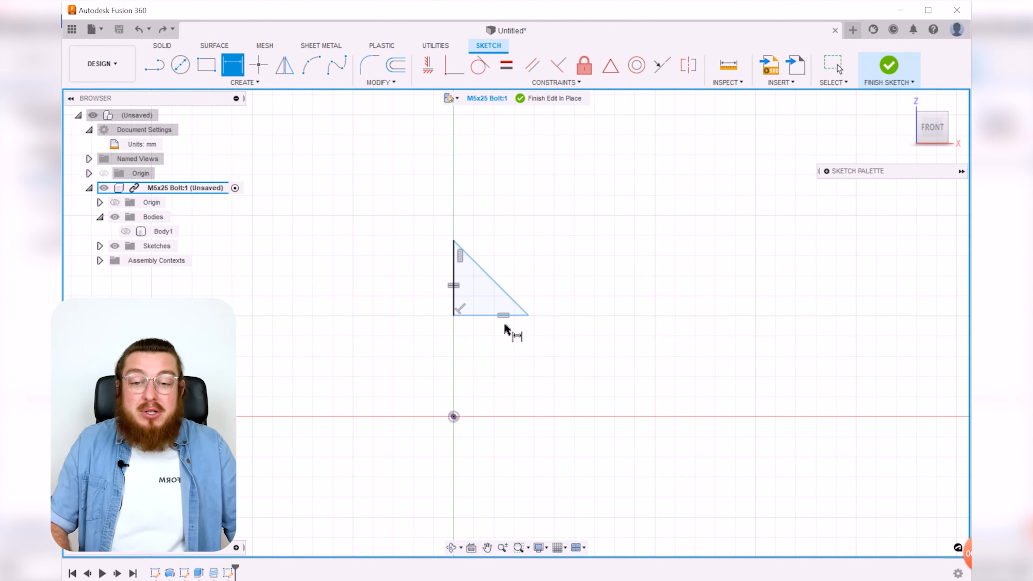
{"action": "left_click", "coordinate": [490, 316]}
{"action": "left_click", "coordinate": [489, 360]}
{"action": "type", "text": "5"}
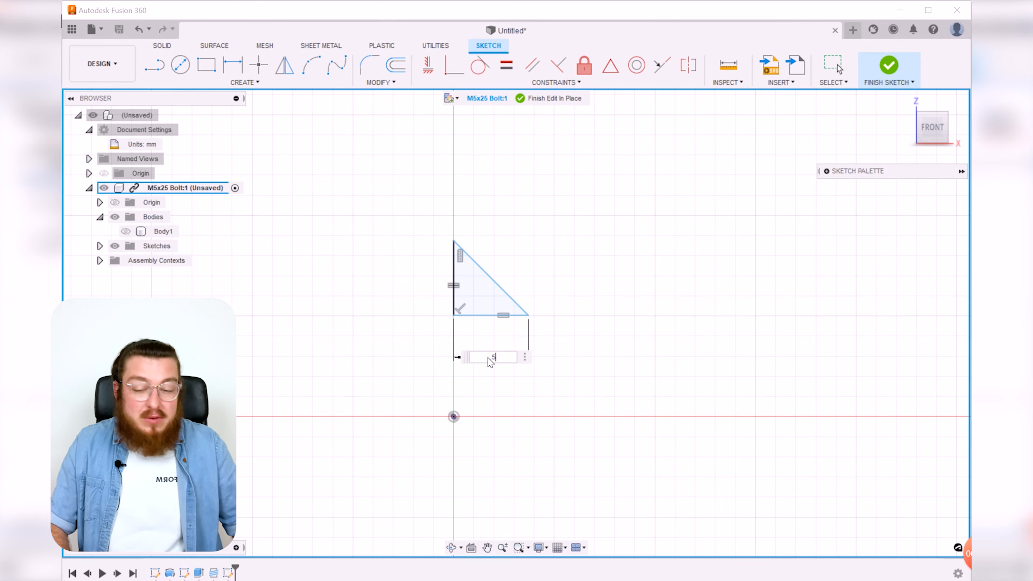
{"action": "key", "text": "Return"}
{"action": "scroll", "coordinate": [438, 420], "scroll_direction": "up", "scroll_amount": 5}
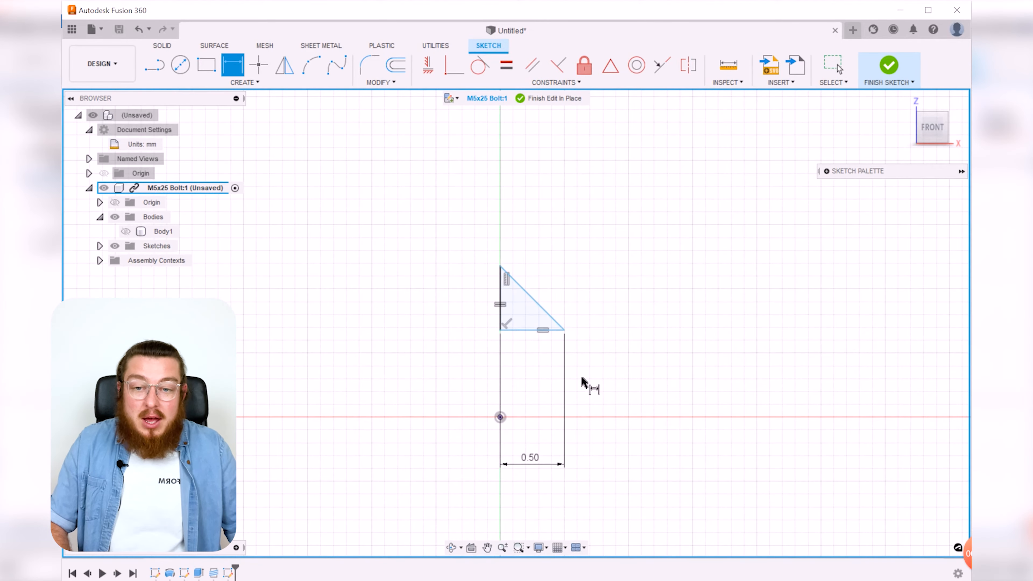
Step: Dimension the vertical distance from the sketch origin to the triangle's top vertex as 2.35 mm
{"action": "left_click", "coordinate": [480, 272]}
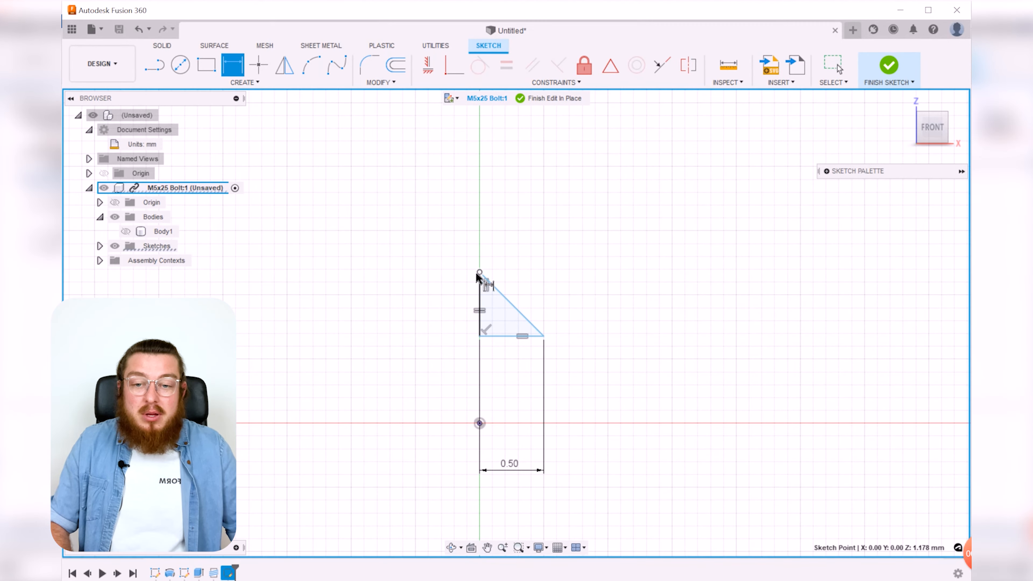
{"action": "left_click", "coordinate": [479, 423]}
{"action": "left_click", "coordinate": [403, 349]}
{"action": "type", "text": "2.35"}
{"action": "key", "text": "Return"}
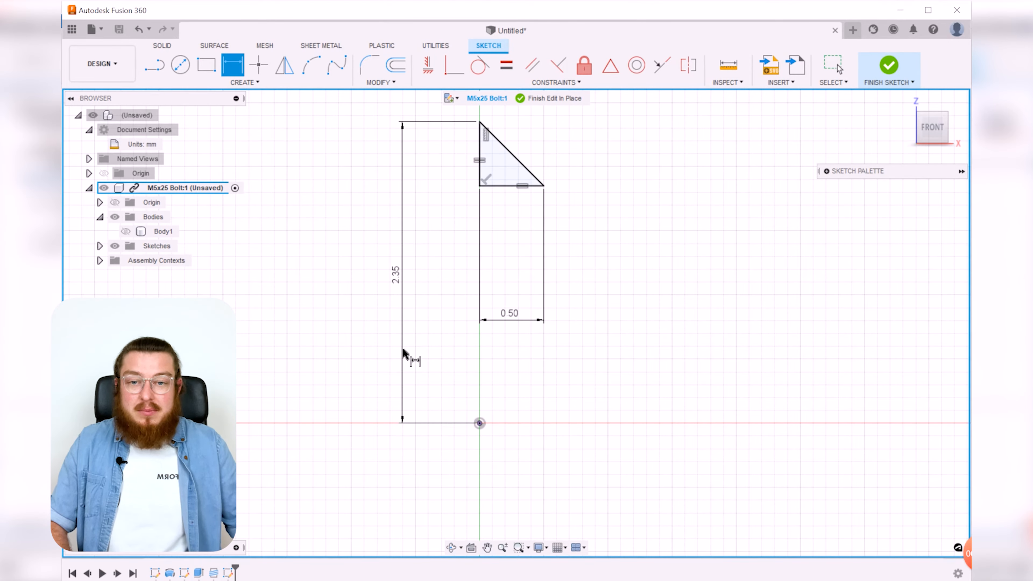
{"action": "scroll", "coordinate": [480, 265], "scroll_direction": "down", "scroll_amount": 2}
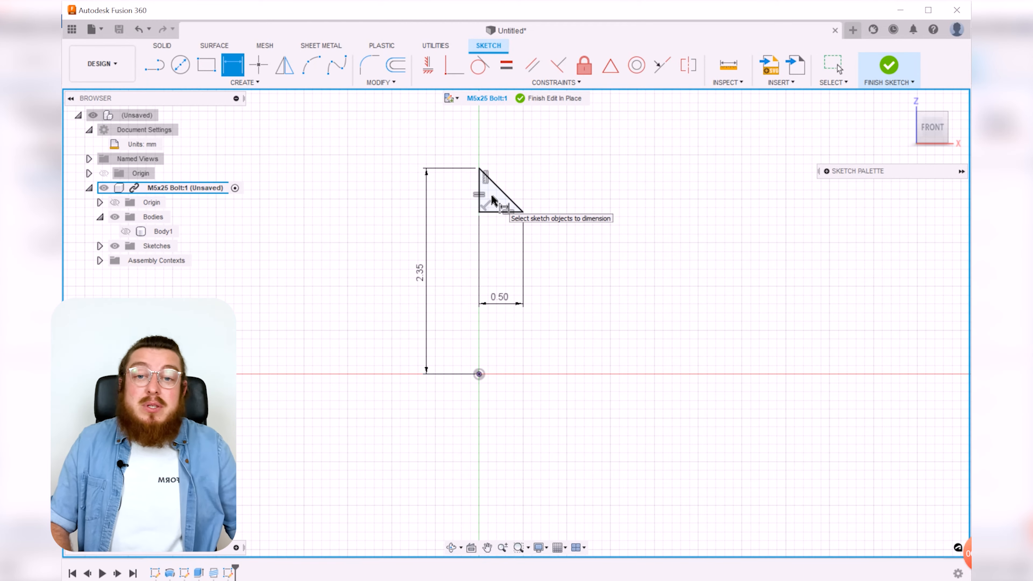
Step: Finish the sketch, and briefly show the bolt body to check the triangle's position against the hex socket before hiding it again
{"action": "middle_click_drag", "start_coordinate": [581, 247], "coordinate": [588, 254], "text": "shift"}
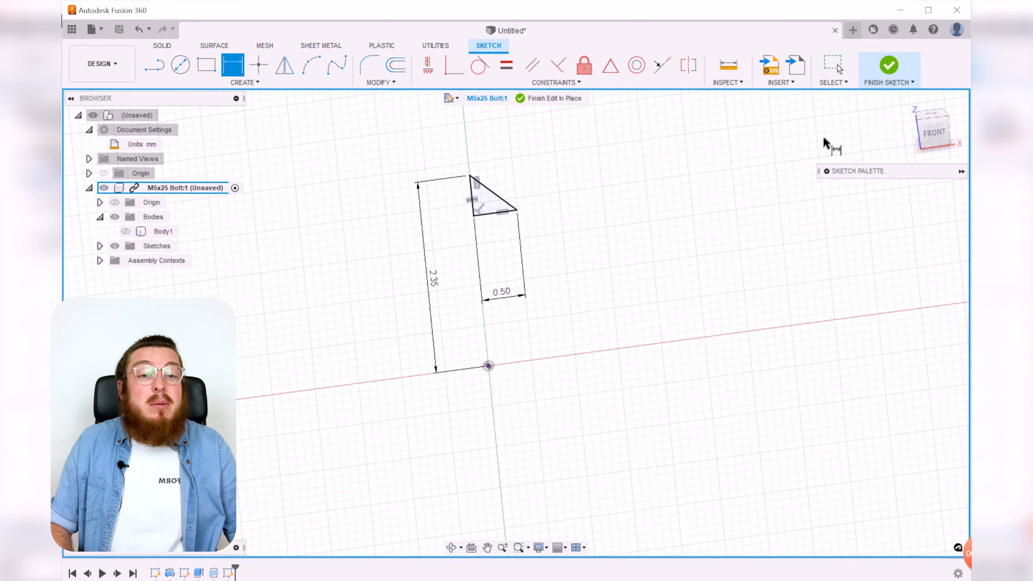
{"action": "left_click", "coordinate": [883, 67]}
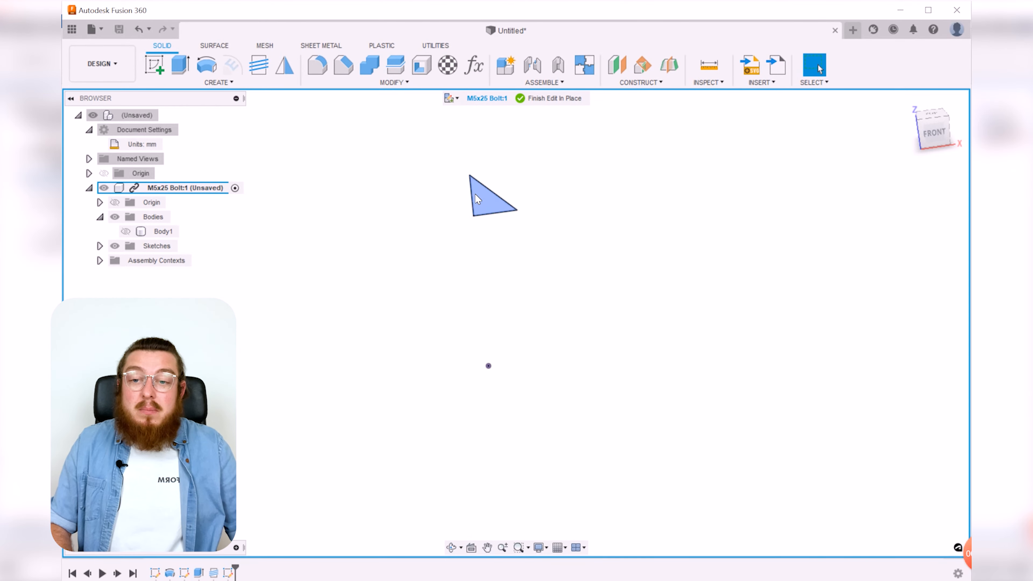
{"action": "left_click", "coordinate": [126, 231]}
{"action": "middle_click_drag", "start_coordinate": [455, 260], "coordinate": [507, 265], "text": "shift"}
{"action": "middle_click_drag", "start_coordinate": [751, 258], "coordinate": [738, 310], "text": "shift"}
{"action": "left_click", "coordinate": [125, 231]}
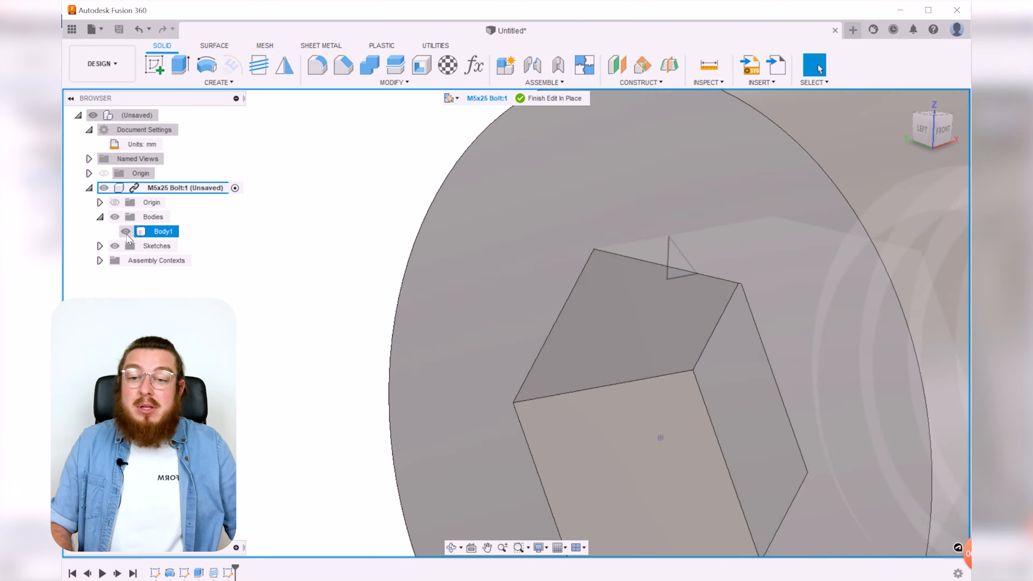
Step: Revolve the triangle 360° around the X axis as a cut into the shown bolt body, chamfering the hex socket's opening
{"action": "left_click", "coordinate": [207, 67]}
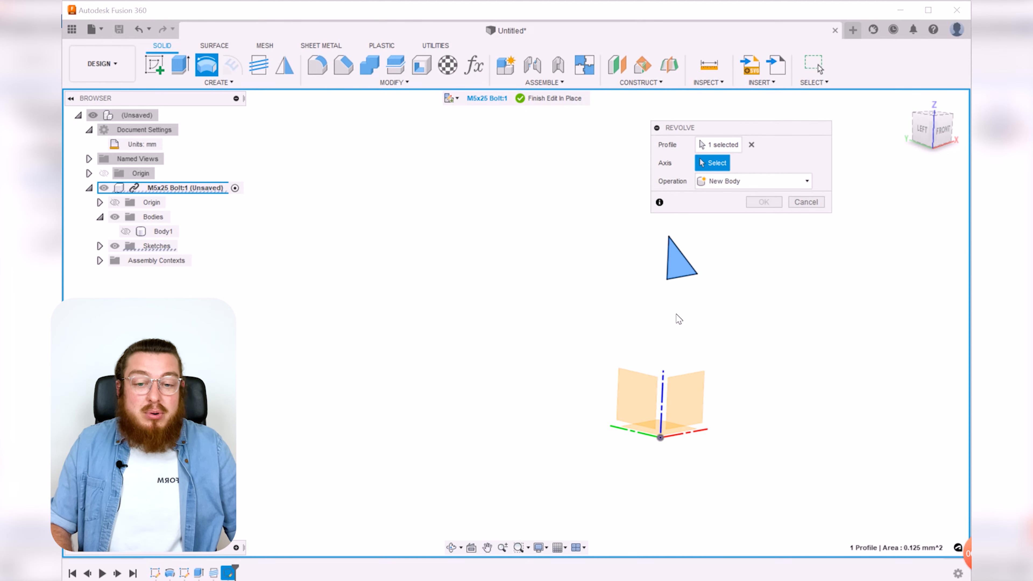
{"action": "left_click", "coordinate": [697, 428]}
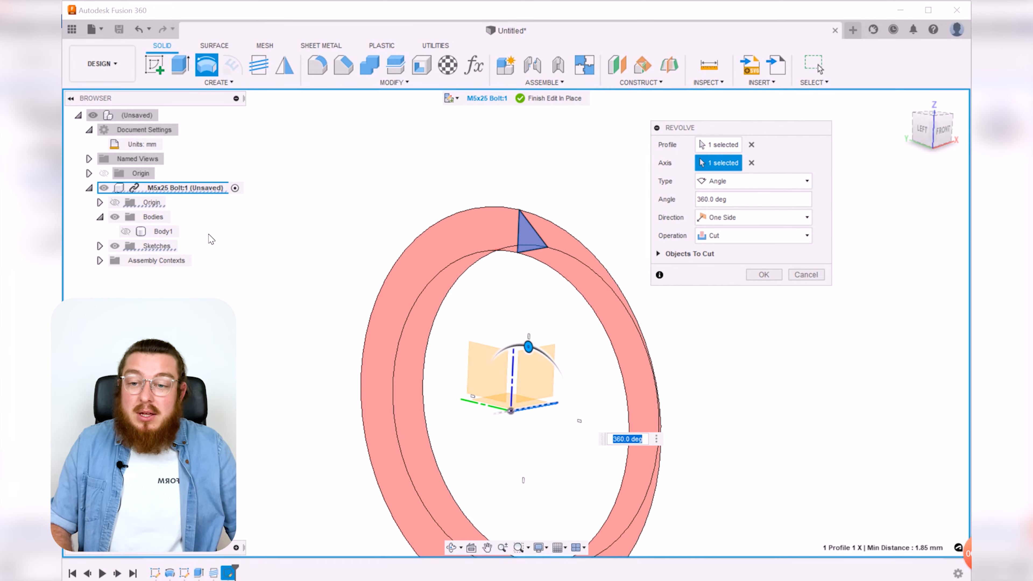
{"action": "left_click", "coordinate": [126, 232]}
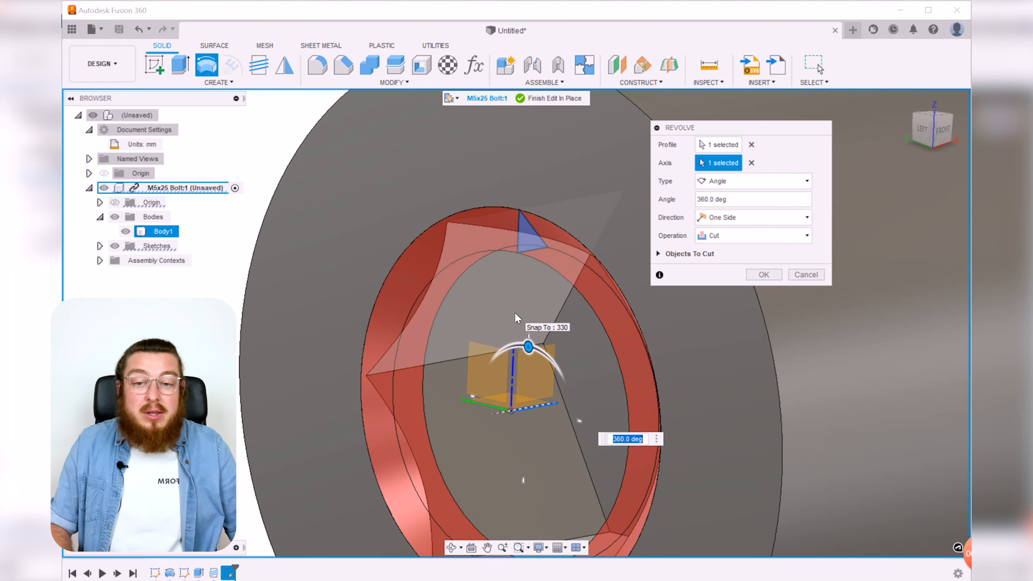
{"action": "scroll", "coordinate": [515, 317], "scroll_direction": "down", "scroll_amount": 1}
{"action": "left_click", "coordinate": [763, 276]}
Step: Examine the chamfered hex socket, the head and the threaded end of the bolt from several sides
{"action": "middle_click_drag", "start_coordinate": [632, 375], "coordinate": [688, 328], "text": "shift"}
{"action": "scroll", "coordinate": [631, 358], "scroll_direction": "down", "scroll_amount": 3}
{"action": "middle_click_drag", "start_coordinate": [636, 372], "coordinate": [659, 323]}
{"action": "scroll", "coordinate": [651, 319], "scroll_direction": "down", "scroll_amount": 3}
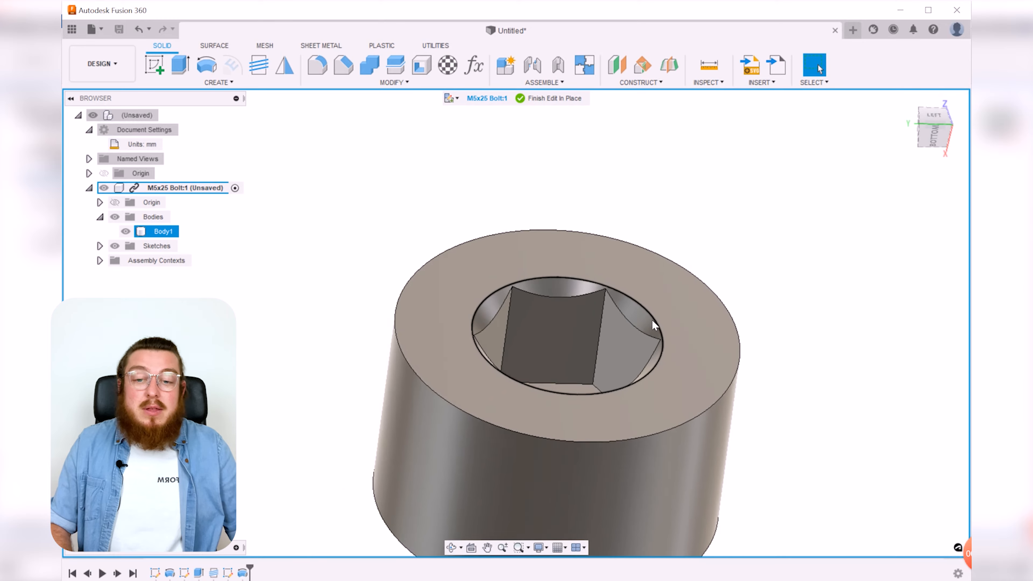
{"action": "middle_click_drag", "start_coordinate": [629, 269], "coordinate": [734, 277], "text": "shift"}
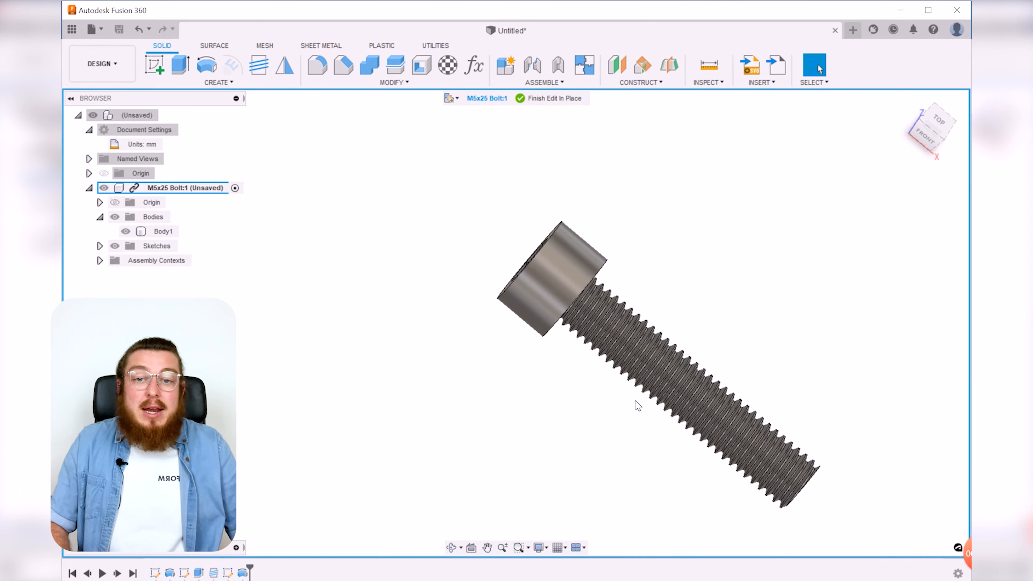
{"action": "middle_click_drag", "start_coordinate": [637, 405], "coordinate": [596, 388], "text": "shift"}
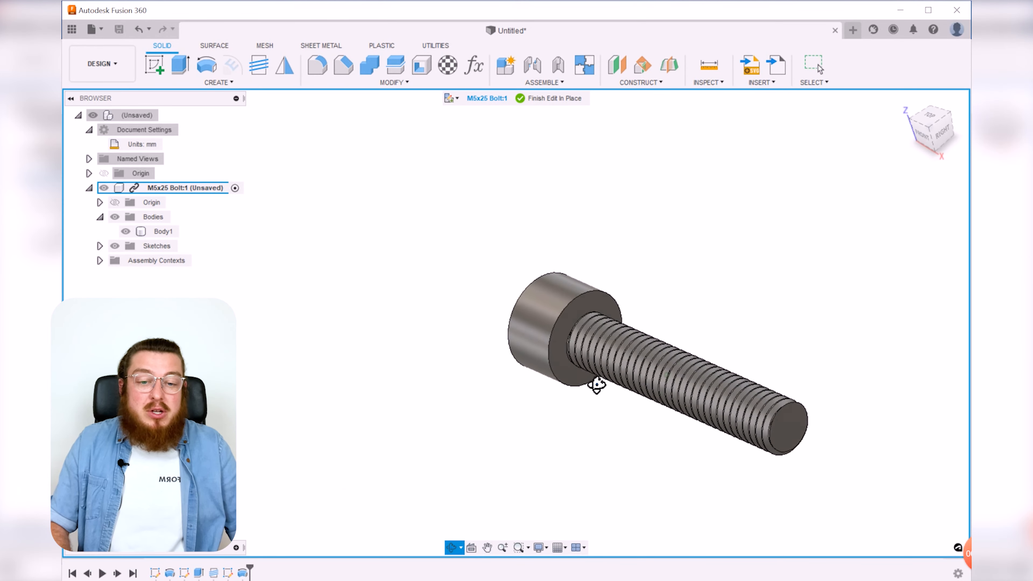
{"action": "scroll", "coordinate": [774, 402], "scroll_direction": "up", "scroll_amount": 3}
{"action": "middle_click_drag", "start_coordinate": [774, 403], "coordinate": [644, 328]}
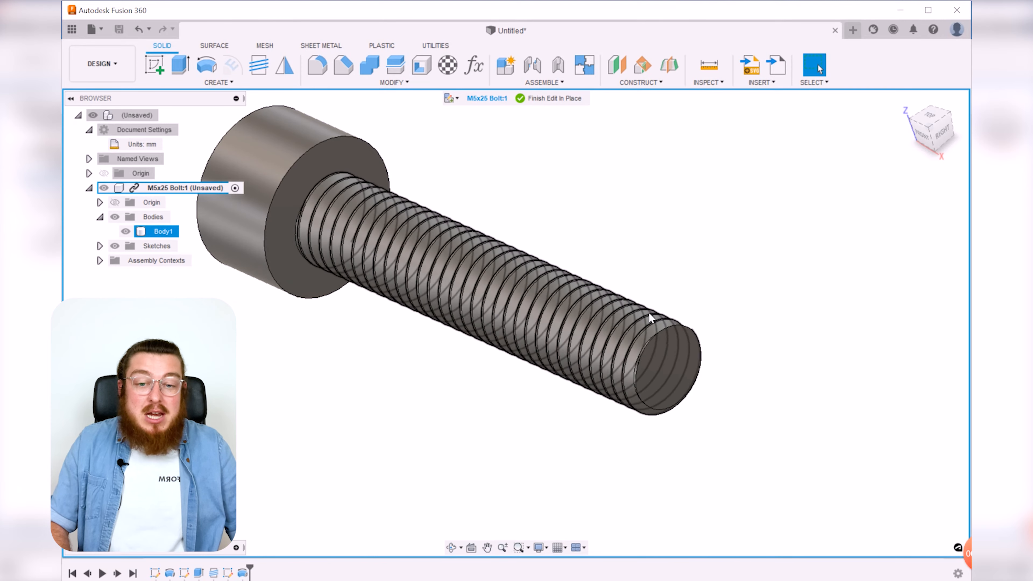
{"action": "scroll", "coordinate": [790, 348], "scroll_direction": "down", "scroll_amount": 3}
{"action": "middle_click_drag", "start_coordinate": [790, 348], "coordinate": [841, 264], "text": "shift"}
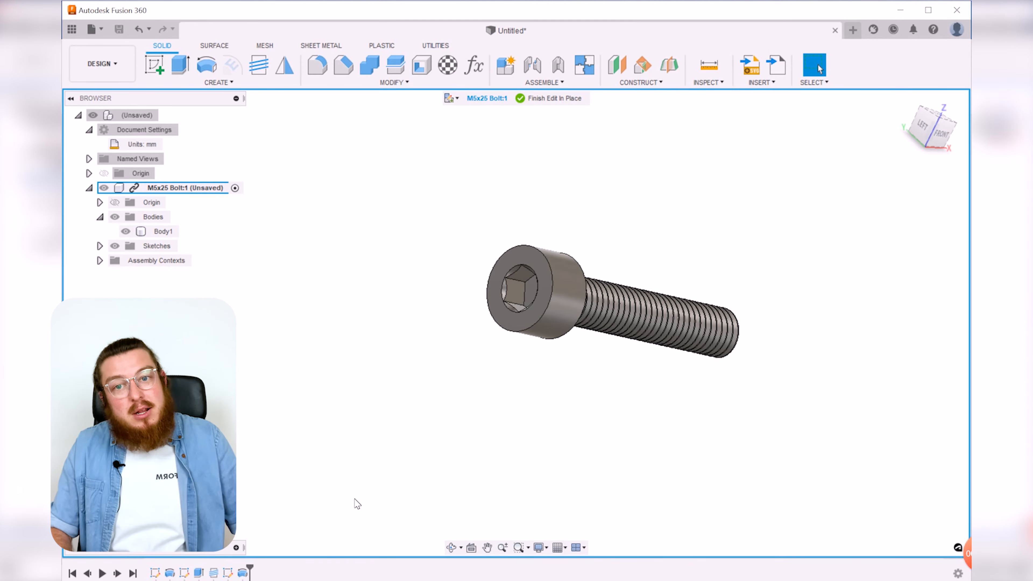
Step: Reopen the triangle sketch and draw a second closed right triangle, about 3.3 mm wide, above the axis just beyond the threaded end
{"action": "left_click", "coordinate": [711, 346]}
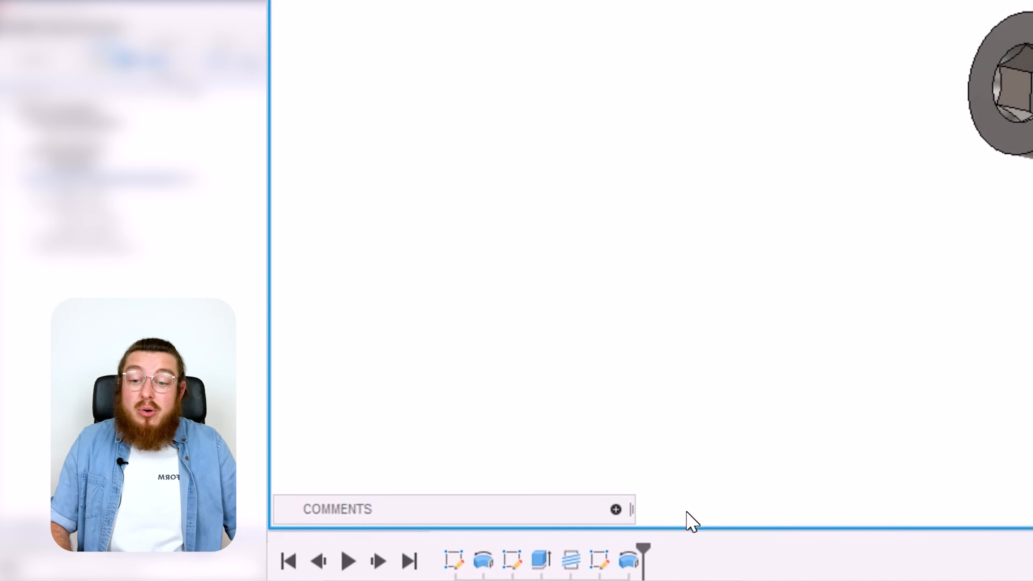
{"action": "double_click", "coordinate": [601, 564]}
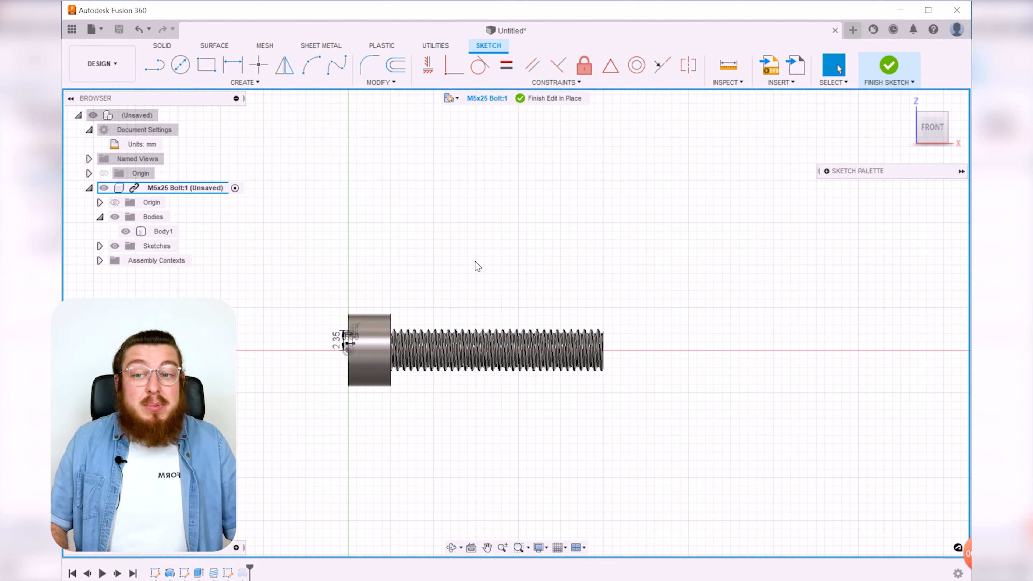
{"action": "key", "text": "l"}
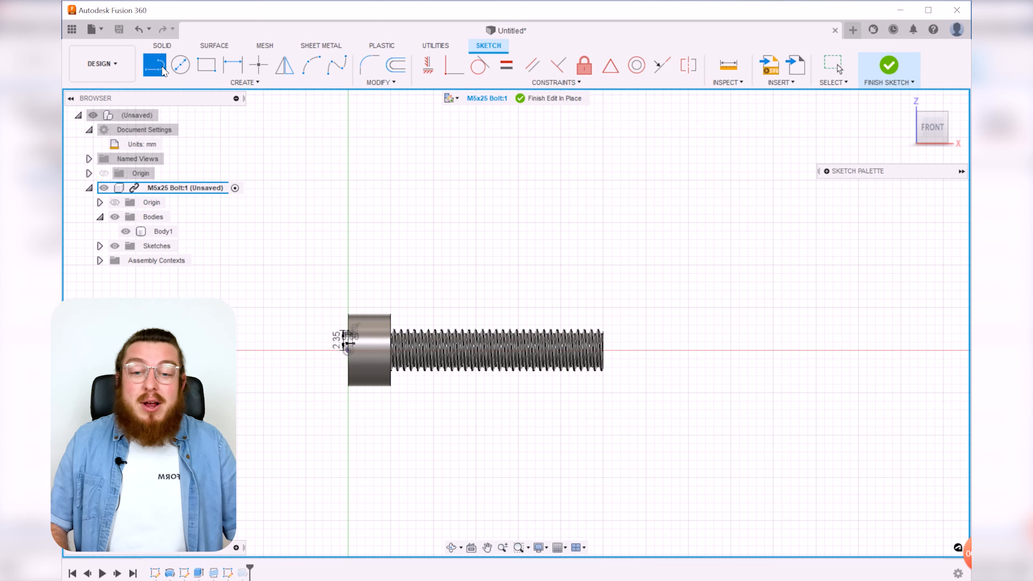
{"action": "scroll", "coordinate": [665, 330], "scroll_direction": "up", "scroll_amount": 3}
{"action": "left_click", "coordinate": [458, 270]}
{"action": "left_click", "coordinate": [511, 319]}
{"action": "left_click", "coordinate": [510, 271]}
{"action": "left_click", "coordinate": [457, 270]}
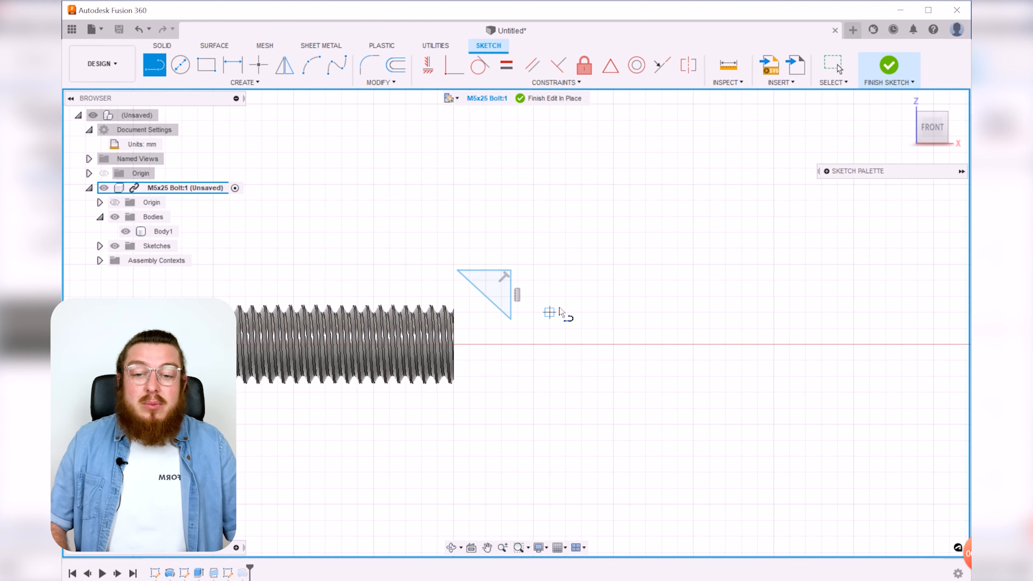
Step: Apply an Equal constraint to the horizontal and vertical legs of the triangle beyond the threaded end
{"action": "scroll", "coordinate": [626, 321], "scroll_direction": "up", "scroll_amount": 3}
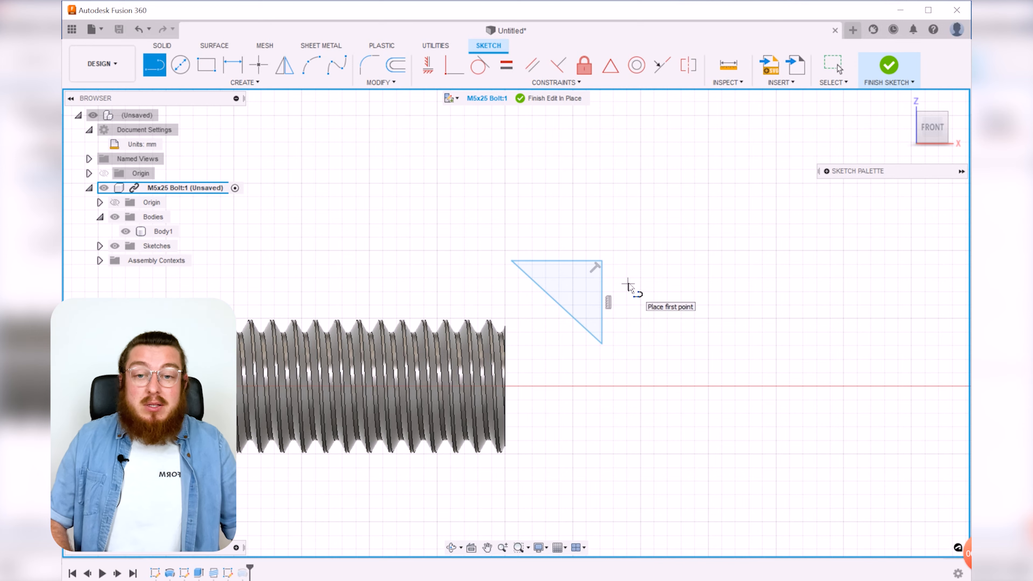
{"action": "left_click", "coordinate": [506, 65]}
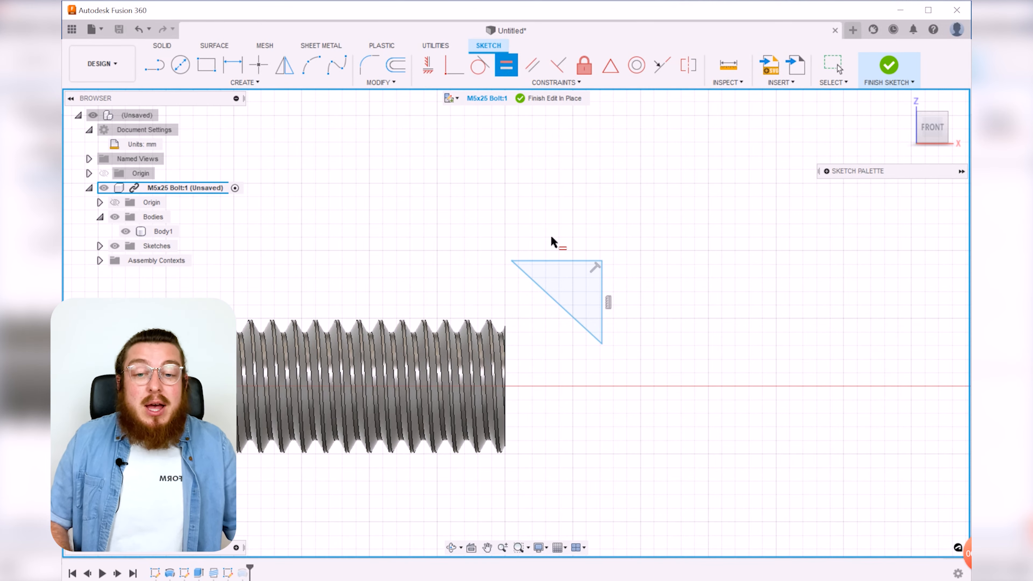
{"action": "left_click", "coordinate": [563, 261]}
{"action": "left_click", "coordinate": [603, 287]}
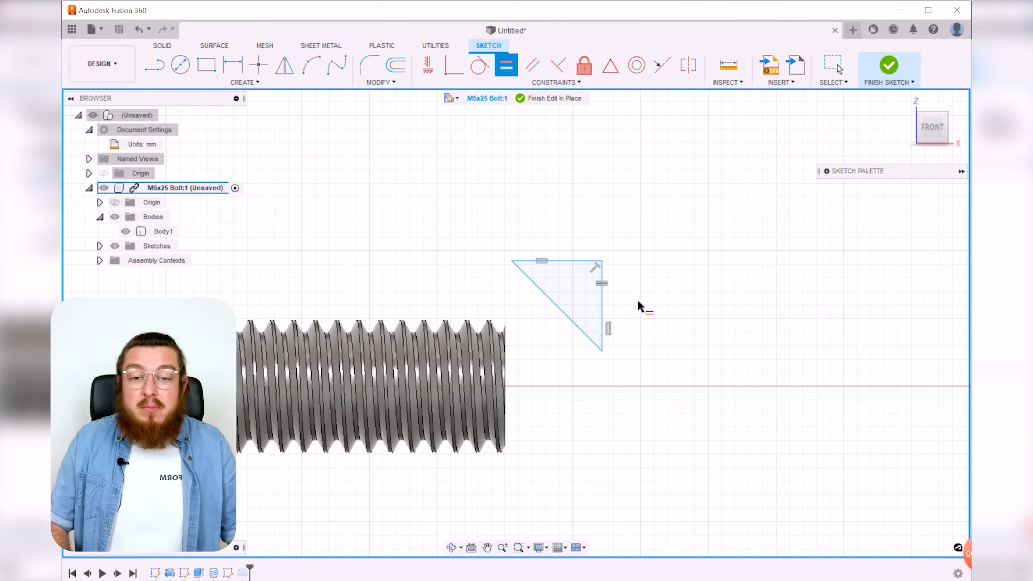
Step: Make the horizontal leg of the triangle at the threaded end equal to a leg of the triangle at the bolt head
{"action": "left_click", "coordinate": [564, 262]}
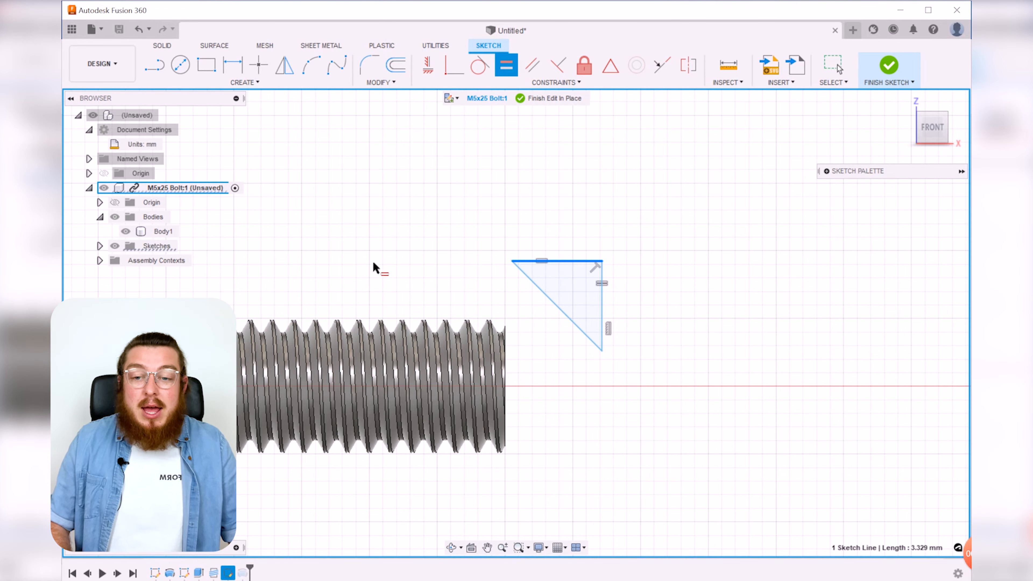
{"action": "scroll", "coordinate": [372, 269], "scroll_direction": "down", "scroll_amount": 3}
{"action": "scroll", "coordinate": [411, 277], "scroll_direction": "up", "scroll_amount": 3}
{"action": "scroll", "coordinate": [440, 270], "scroll_direction": "up", "scroll_amount": 5}
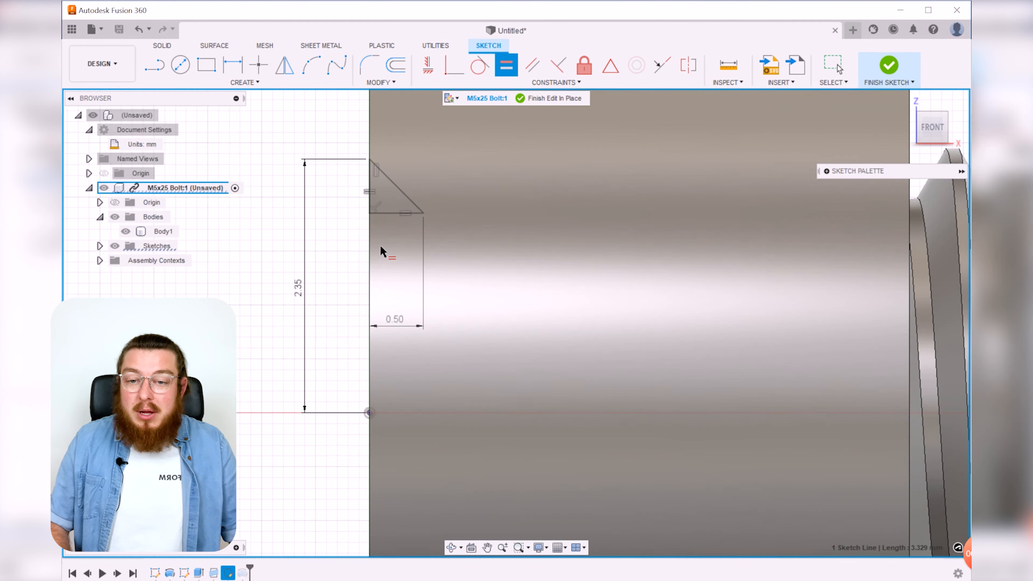
{"action": "key", "text": "Escape"}
{"action": "scroll", "coordinate": [483, 268], "scroll_direction": "down", "scroll_amount": 6}
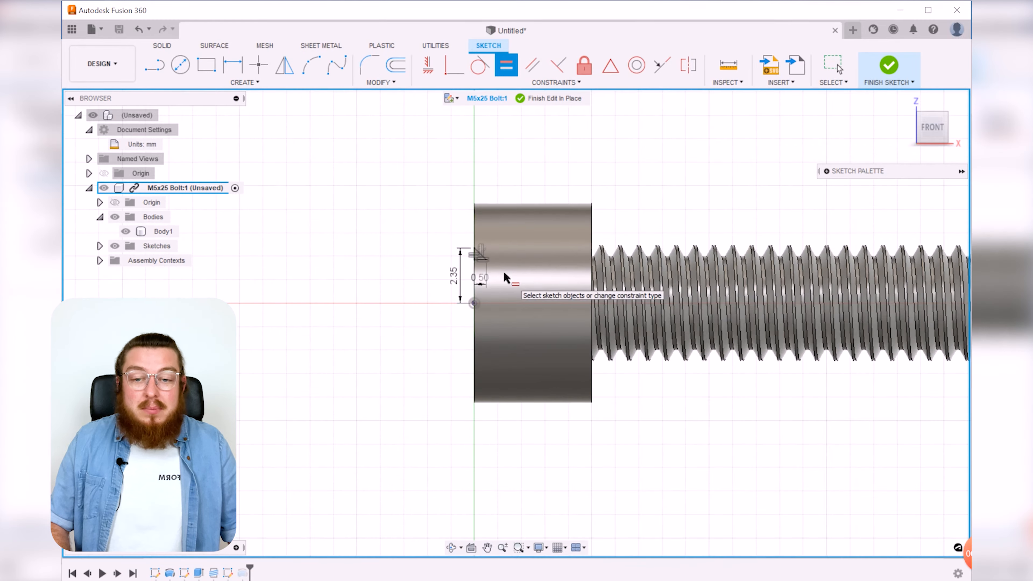
{"action": "scroll", "coordinate": [612, 281], "scroll_direction": "up", "scroll_amount": 4}
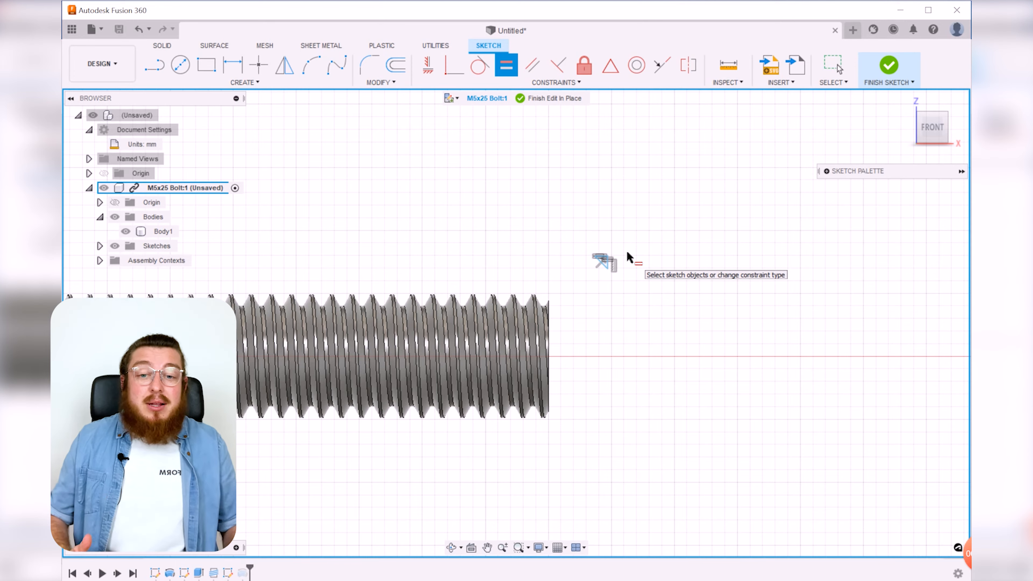
{"action": "scroll", "coordinate": [618, 290], "scroll_direction": "up", "scroll_amount": 2}
{"action": "scroll", "coordinate": [617, 291], "scroll_direction": "down", "scroll_amount": 1}
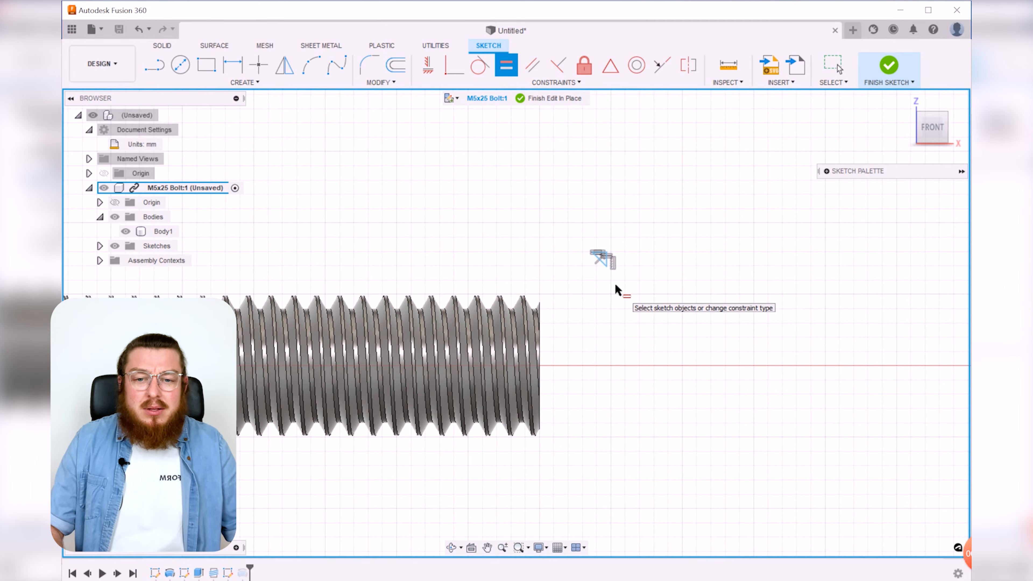
{"action": "key", "text": "Escape"}
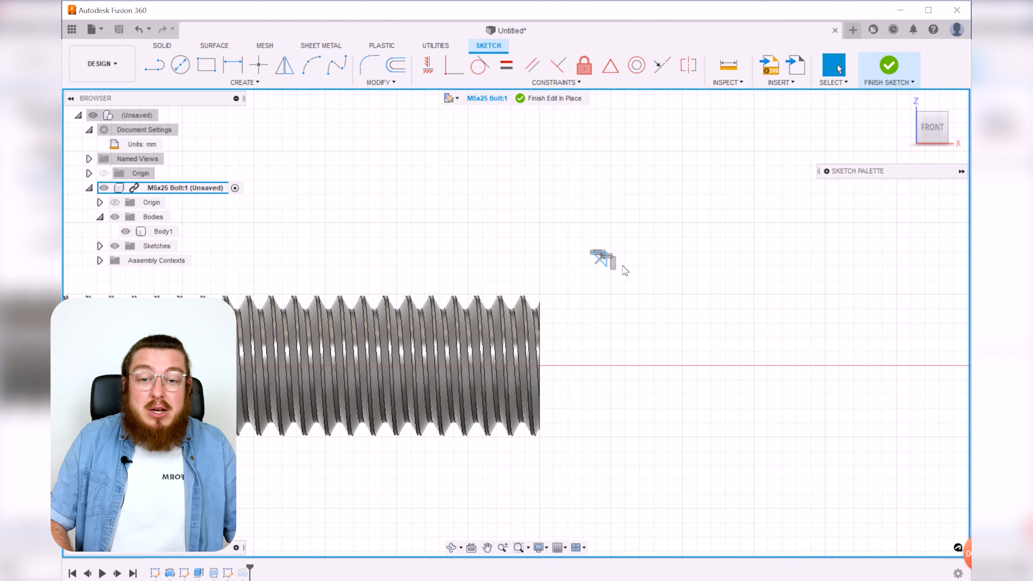
{"action": "scroll", "coordinate": [612, 272], "scroll_direction": "up", "scroll_amount": 3}
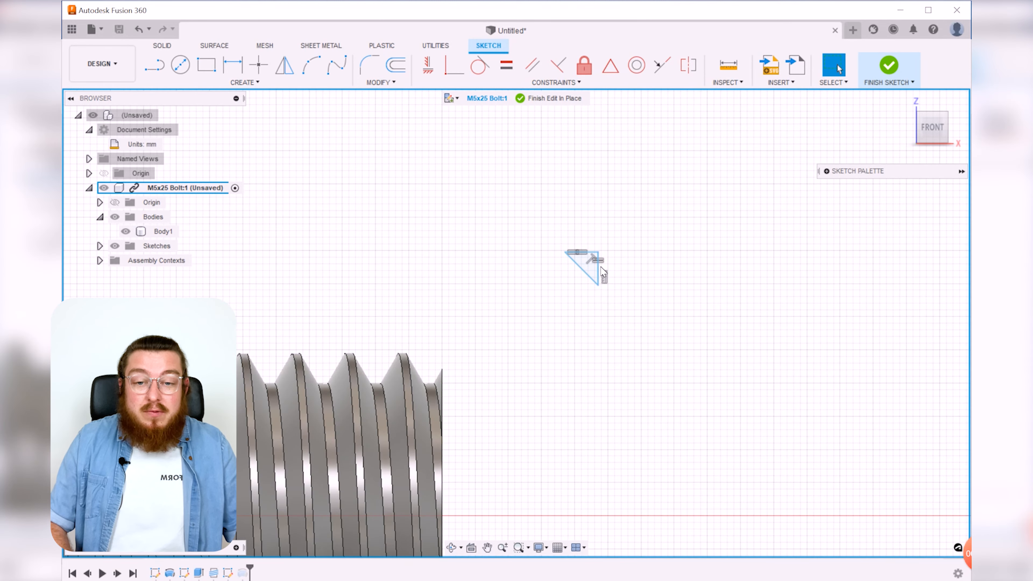
{"action": "middle_click_drag", "start_coordinate": [545, 385], "coordinate": [591, 339]}
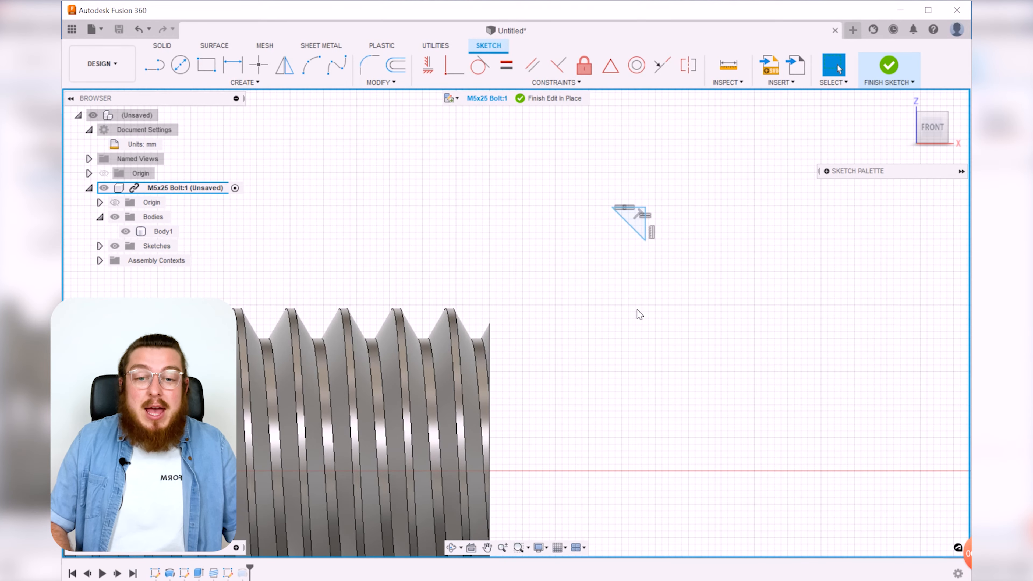
{"action": "scroll", "coordinate": [640, 315], "scroll_direction": "down", "scroll_amount": 2}
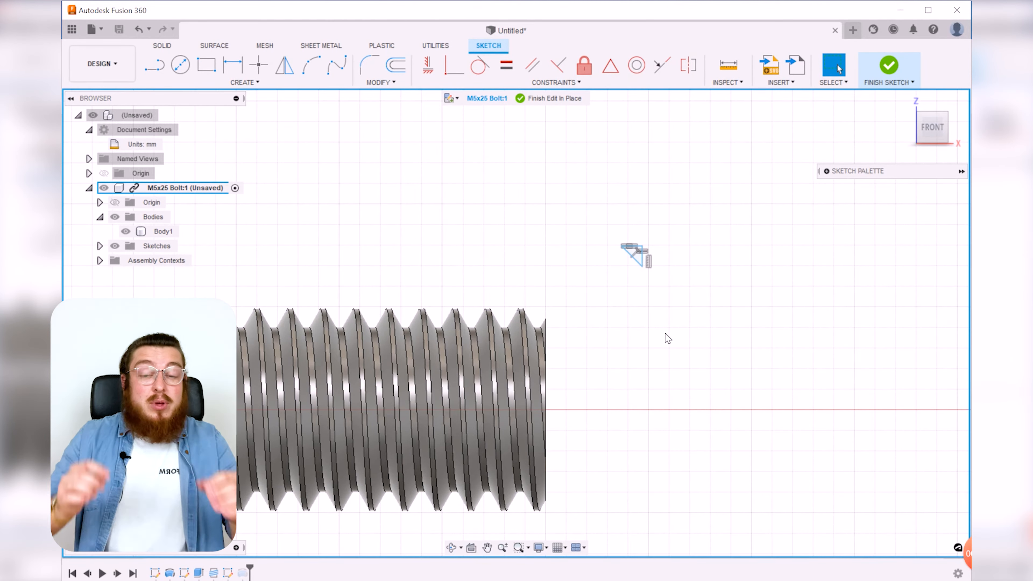
Step: Dimension the horizontal distance from the origin at the bolt head to the end triangle's vertical leg as Length+Head_Height
{"action": "key", "text": "d"}
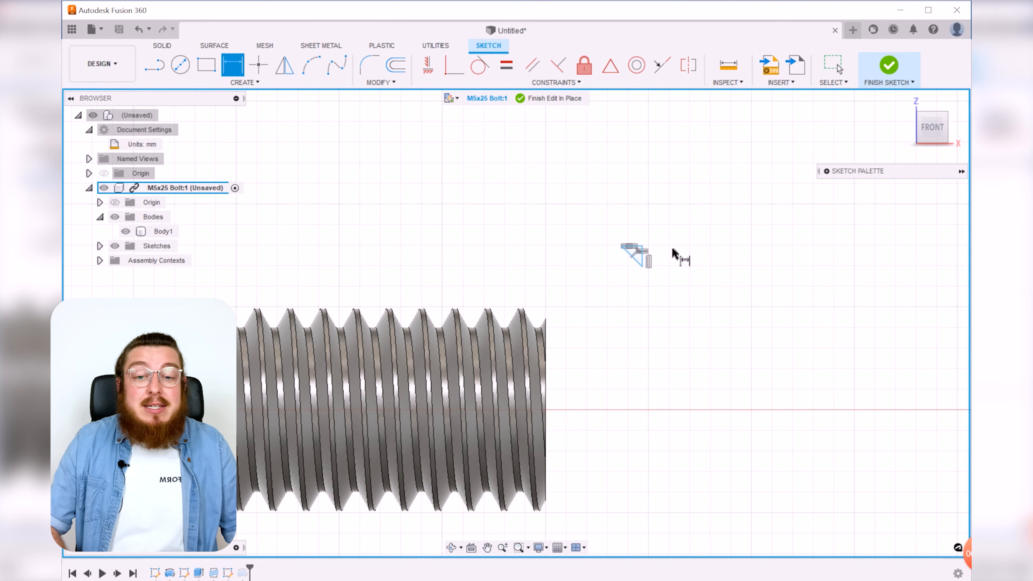
{"action": "left_click", "coordinate": [644, 257]}
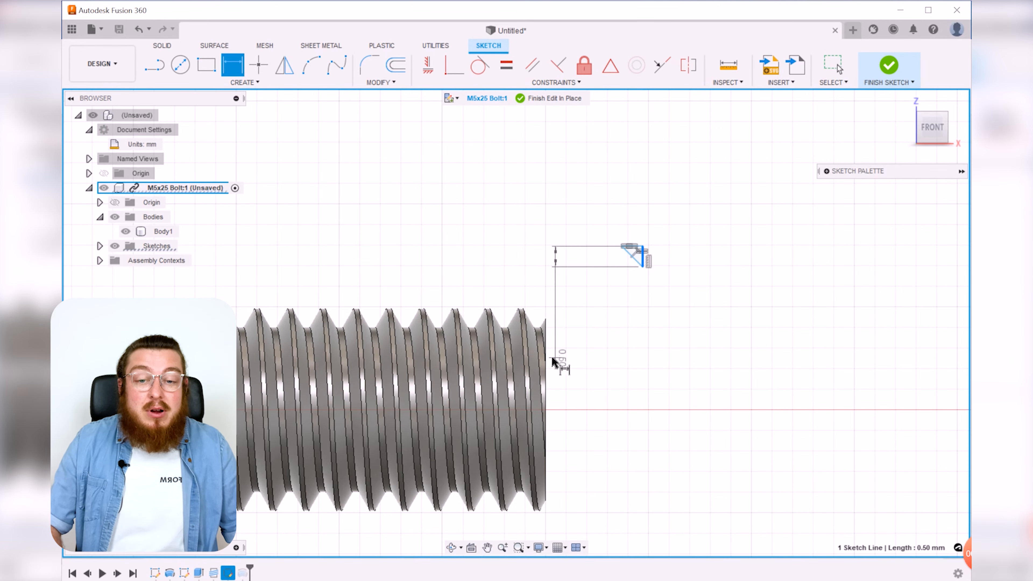
{"action": "scroll", "coordinate": [559, 362], "scroll_direction": "down", "scroll_amount": 3}
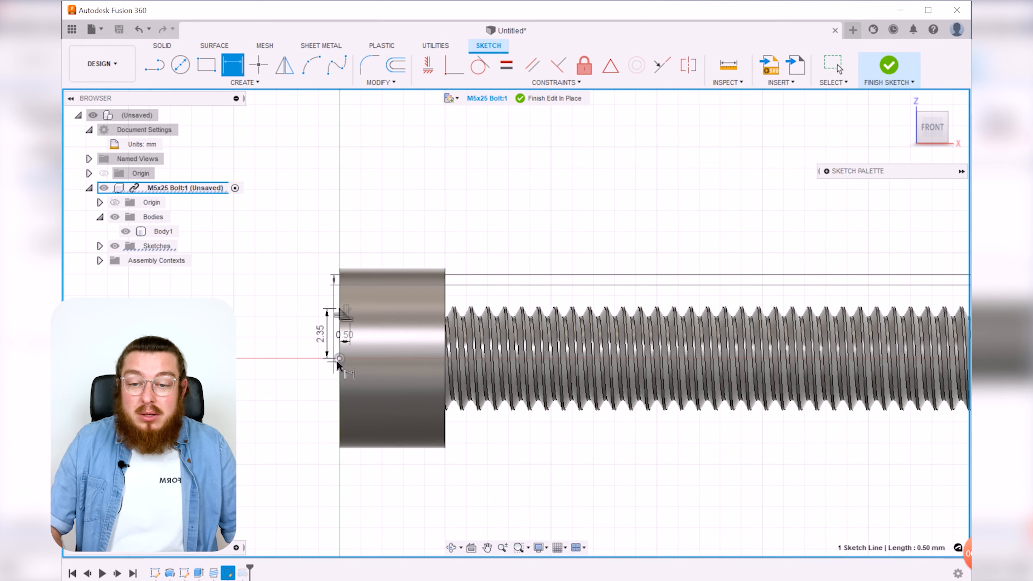
{"action": "left_click", "coordinate": [338, 358]}
{"action": "scroll", "coordinate": [565, 231], "scroll_direction": "down", "scroll_amount": 2}
{"action": "middle_click_drag", "start_coordinate": [724, 265], "coordinate": [538, 270]}
{"action": "left_click", "coordinate": [538, 268]}
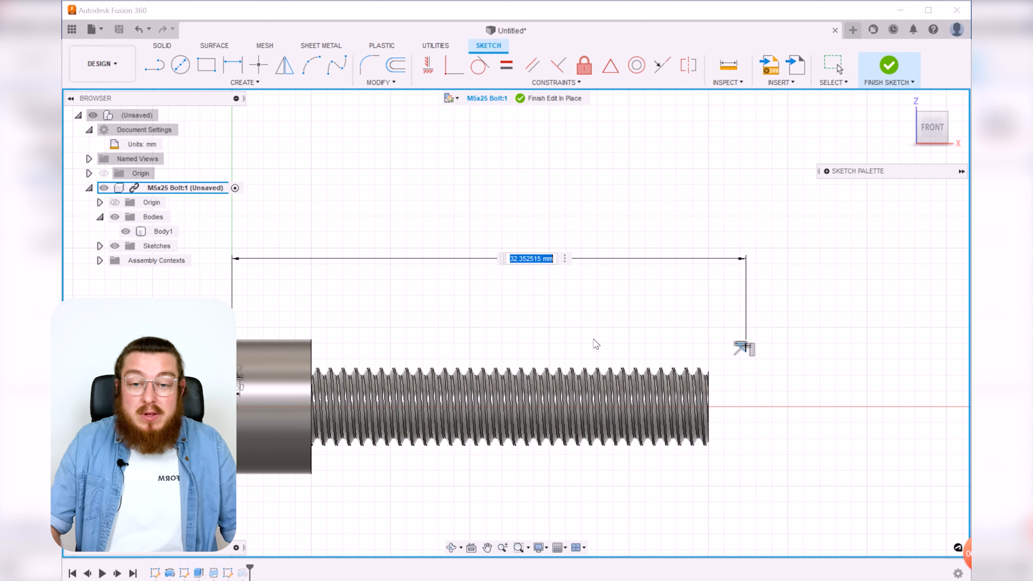
{"action": "type", "text": "4"}
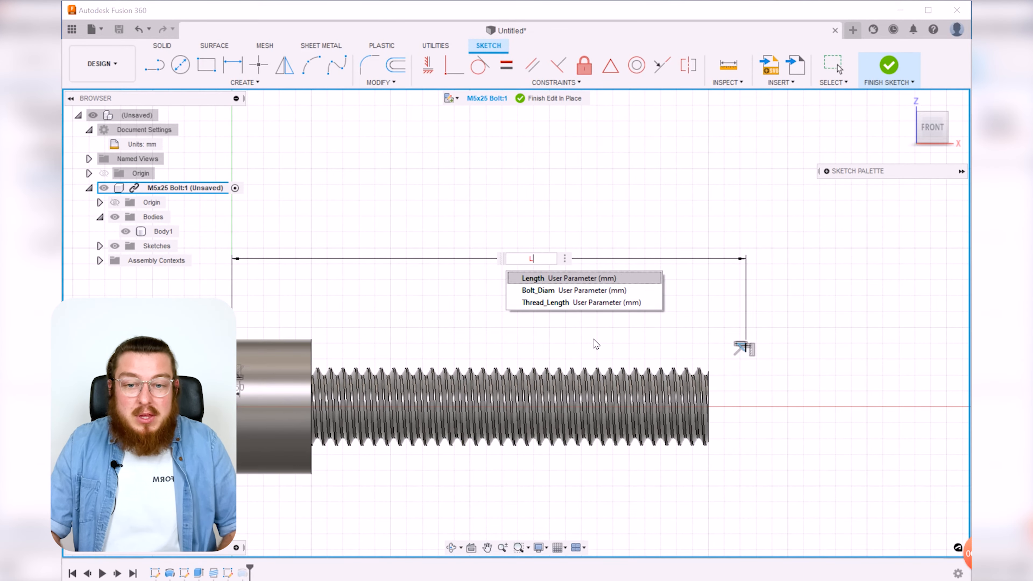
{"action": "key", "text": "Return"}
{"action": "key", "text": "Return"}
{"action": "type", "text": "+H"}
{"action": "key", "text": "Down"}
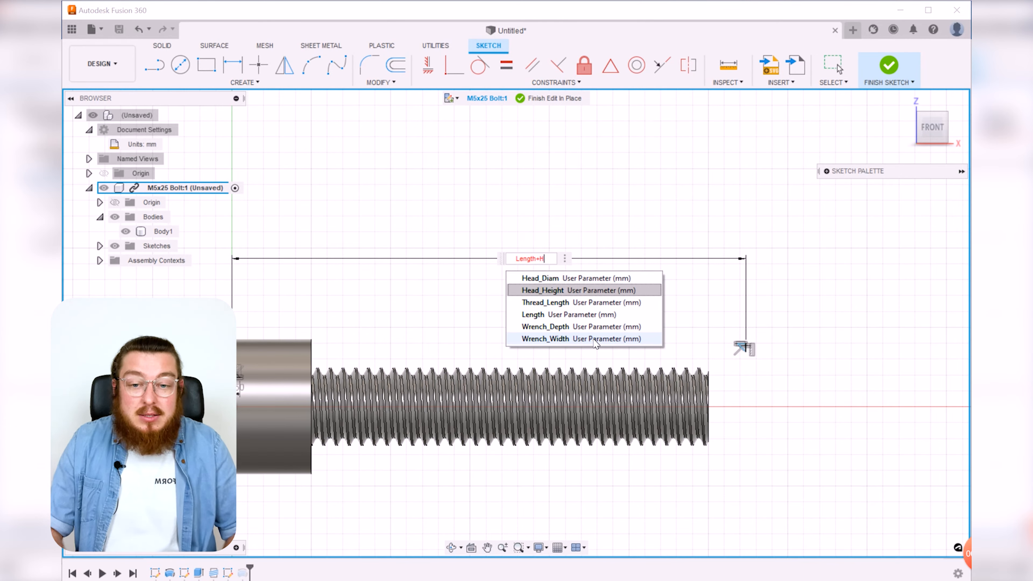
{"action": "key", "text": "Return"}
{"action": "key", "text": "Return"}
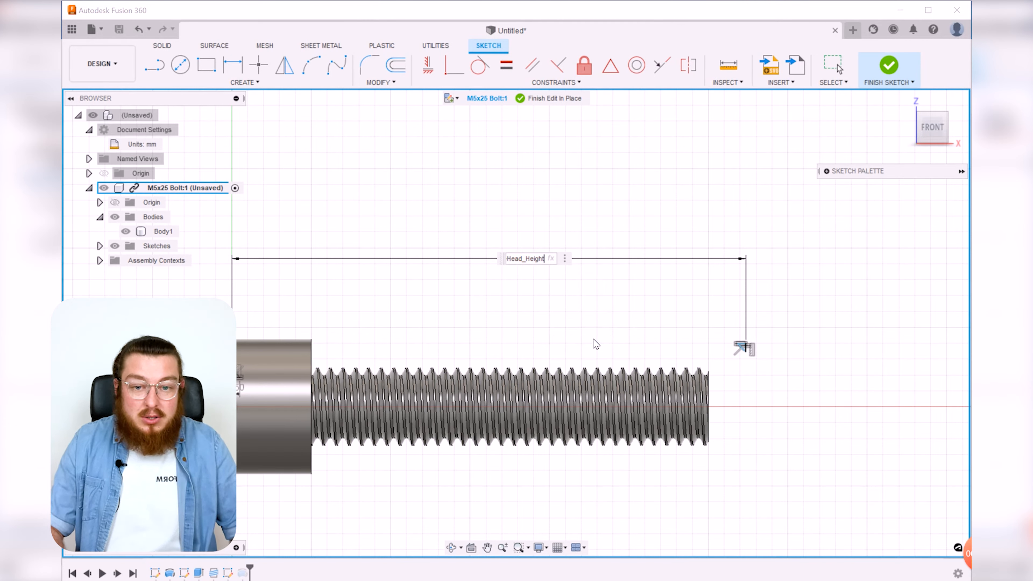
Step: Dimension the height from the origin to the end triangle's horizontal leg as Bolt_Diam/2 and finish the sketch
{"action": "scroll", "coordinate": [722, 361], "scroll_direction": "up", "scroll_amount": 3}
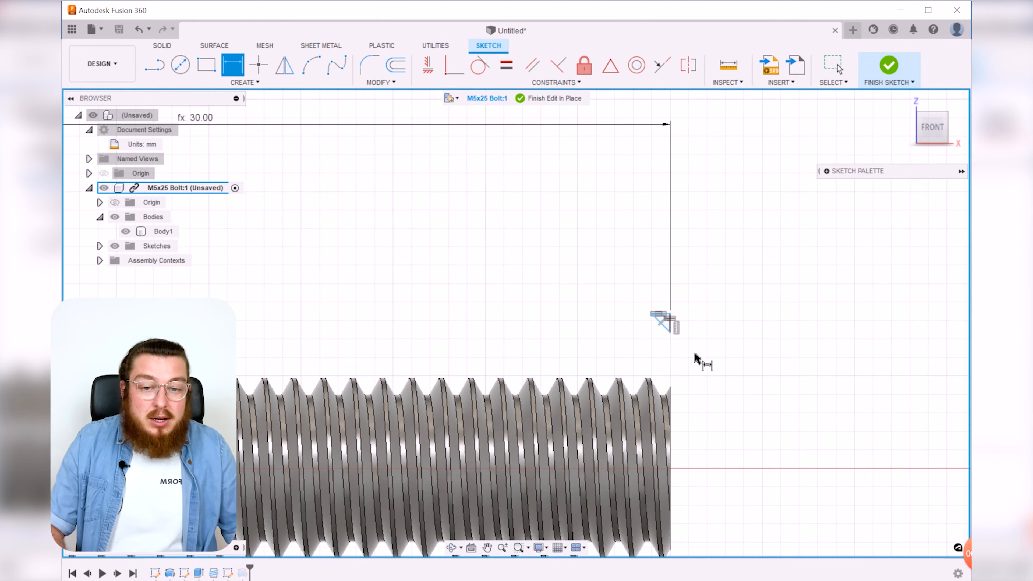
{"action": "scroll", "coordinate": [683, 393], "scroll_direction": "down", "scroll_amount": 2}
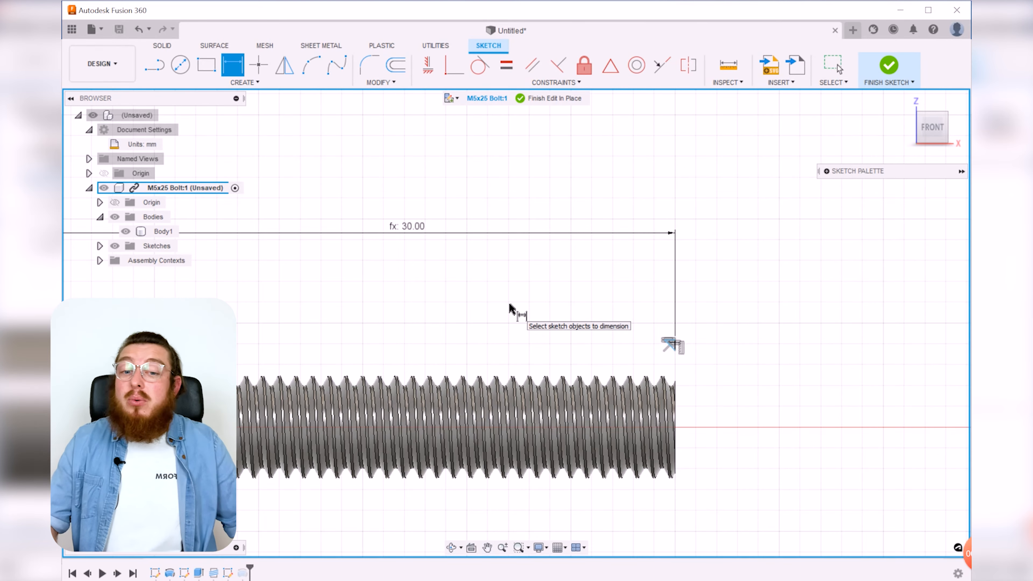
{"action": "scroll", "coordinate": [690, 345], "scroll_direction": "up", "scroll_amount": 2}
{"action": "middle_click_drag", "start_coordinate": [690, 344], "coordinate": [826, 280]}
{"action": "left_click", "coordinate": [657, 285]}
{"action": "scroll", "coordinate": [659, 286], "scroll_direction": "down", "scroll_amount": 2}
{"action": "left_click", "coordinate": [282, 353]}
{"action": "left_click", "coordinate": [886, 327]}
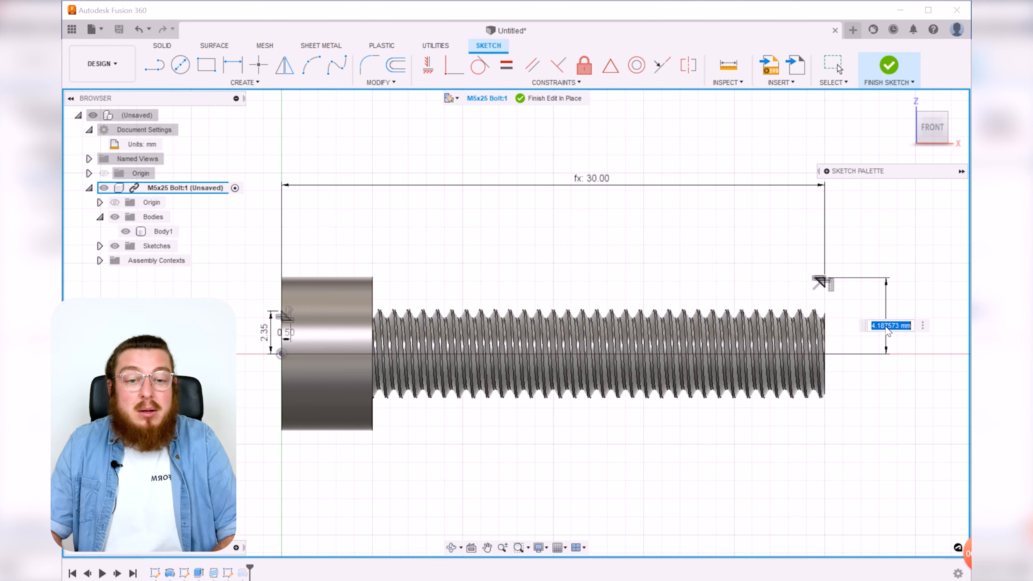
{"action": "type", "text": "Bolt_Diam/2"}
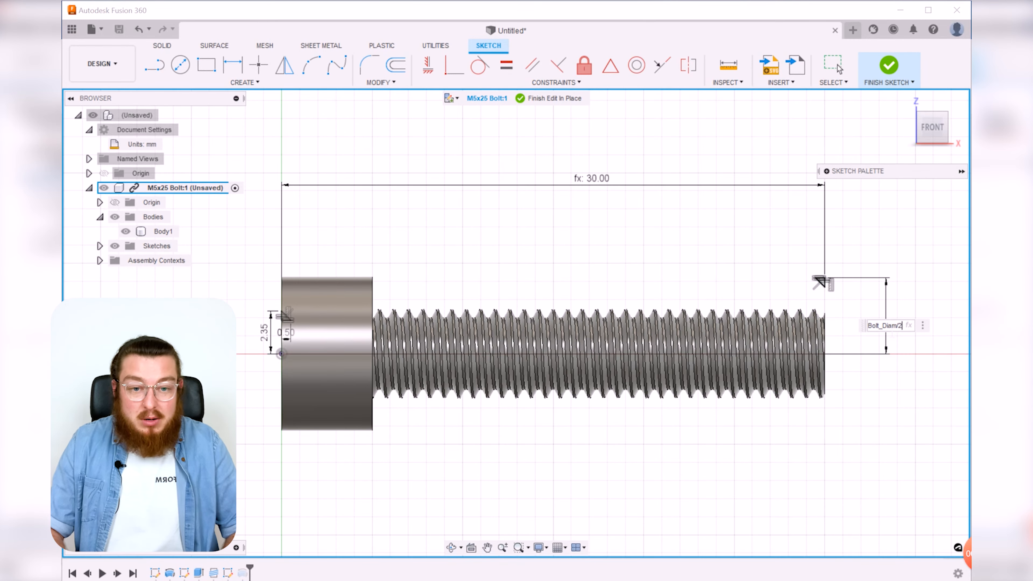
{"action": "key", "text": "Return"}
{"action": "scroll", "coordinate": [814, 293], "scroll_direction": "up", "scroll_amount": 3}
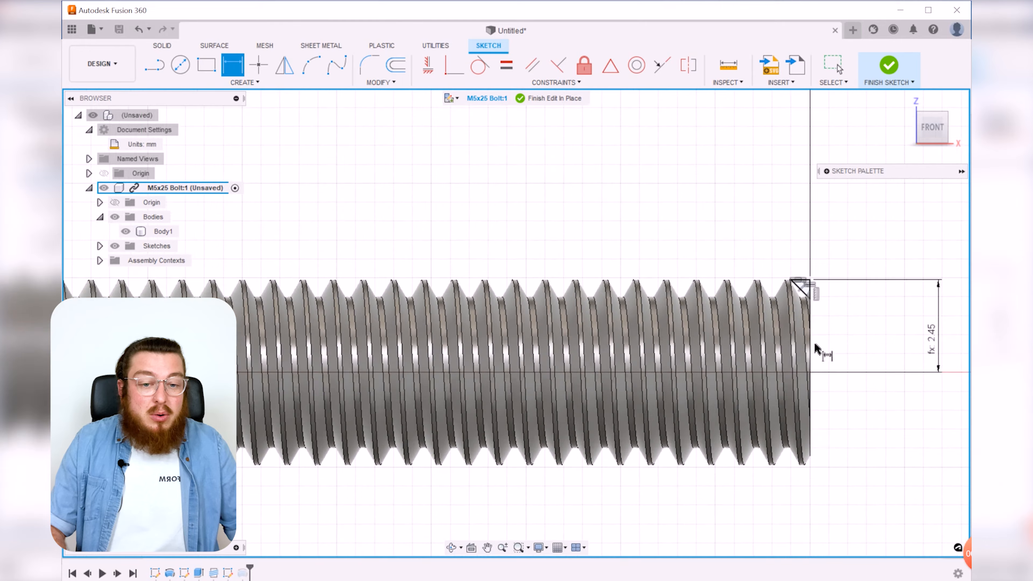
{"action": "middle_click_drag", "start_coordinate": [808, 300], "coordinate": [663, 364]}
{"action": "key", "text": "d"}
{"action": "scroll", "coordinate": [659, 309], "scroll_direction": "up", "scroll_amount": 3}
{"action": "middle_click_drag", "start_coordinate": [713, 321], "coordinate": [638, 318]}
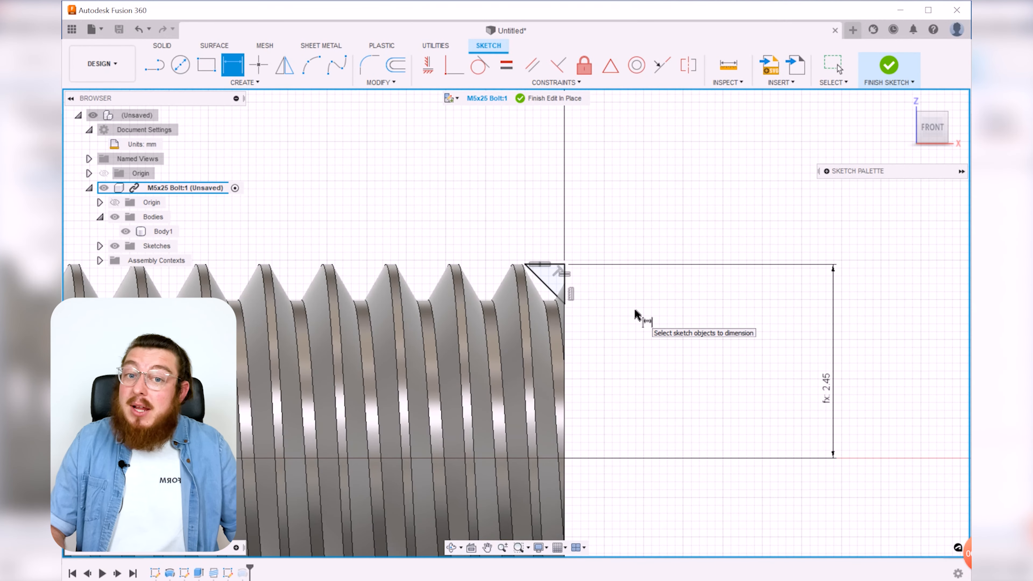
{"action": "left_click", "coordinate": [893, 65]}
Step: Edit the existing 360° revolve cut and add the triangle at the threaded end to its profiles
{"action": "scroll", "coordinate": [326, 451], "scroll_direction": "down", "scroll_amount": 4}
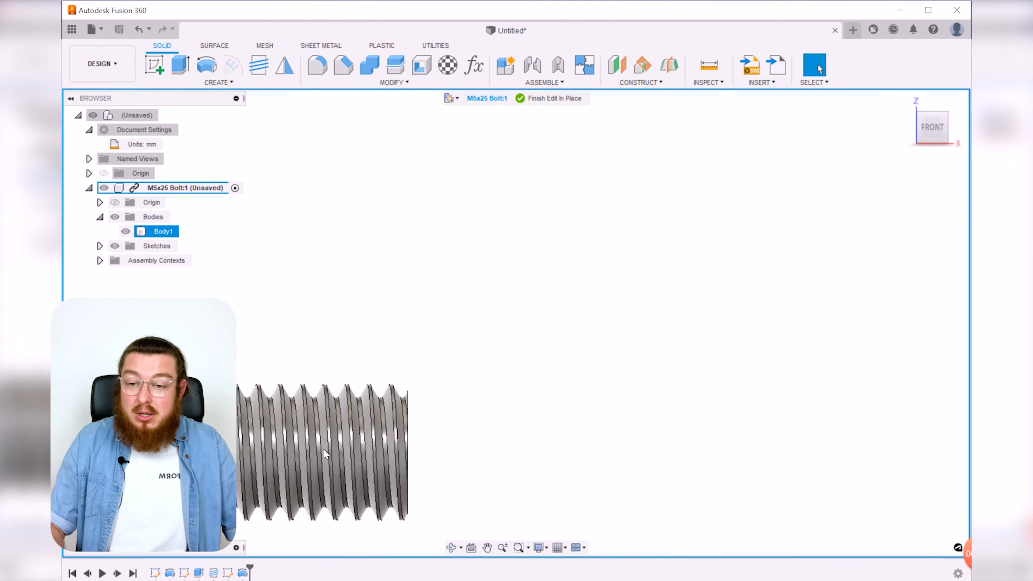
{"action": "middle_click_drag", "start_coordinate": [325, 454], "coordinate": [633, 412]}
{"action": "scroll", "coordinate": [265, 543], "scroll_direction": "down", "scroll_amount": 1}
{"action": "middle_click_drag", "start_coordinate": [111, 465], "coordinate": [256, 438]}
{"action": "middle_click_drag", "start_coordinate": [530, 406], "coordinate": [333, 512], "text": "shift"}
{"action": "double_click", "coordinate": [242, 573]}
{"action": "middle_click_drag", "start_coordinate": [589, 302], "coordinate": [335, 299]}
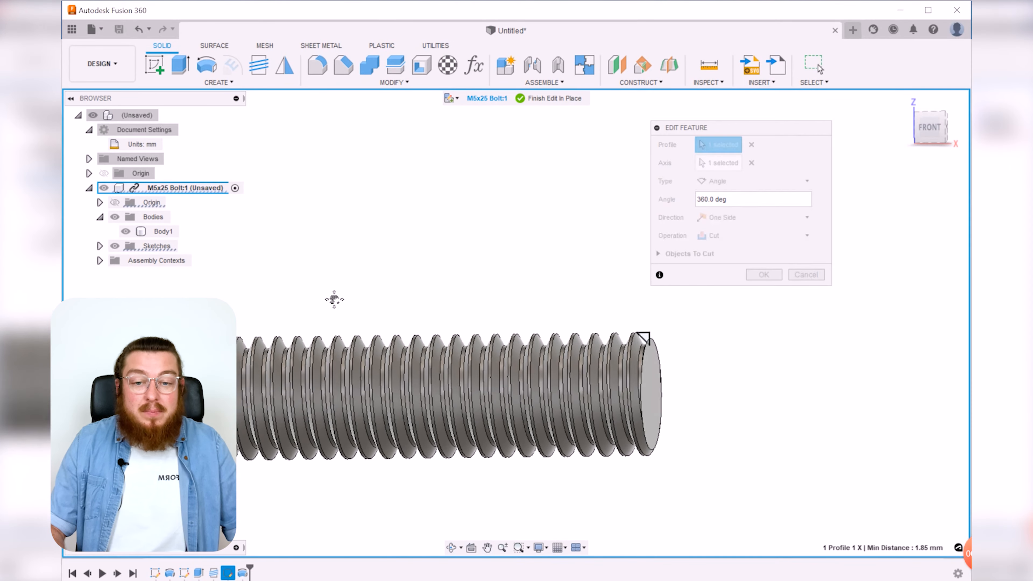
{"action": "scroll", "coordinate": [631, 340], "scroll_direction": "up", "scroll_amount": 4}
{"action": "left_click", "coordinate": [659, 336]}
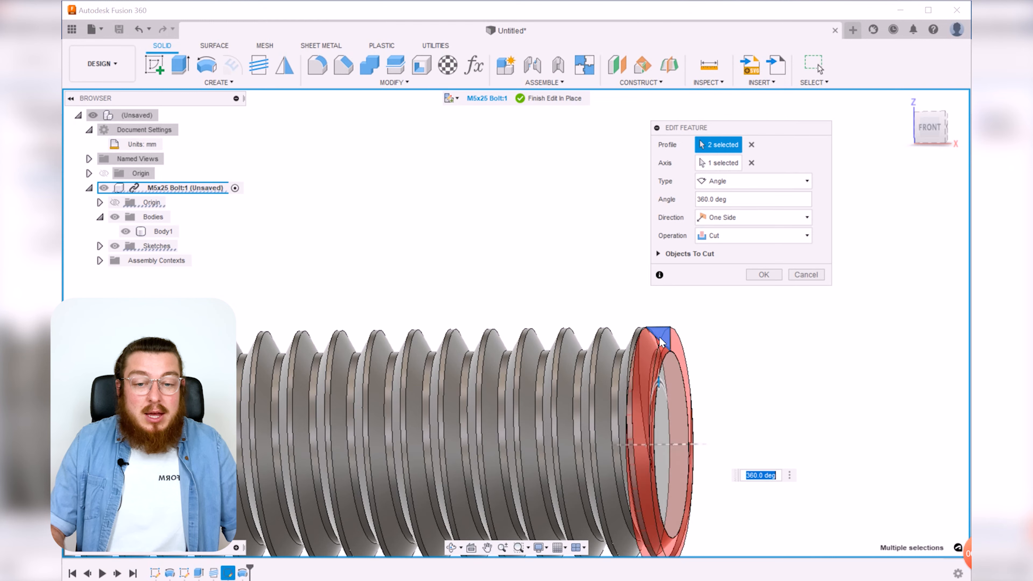
{"action": "left_click", "coordinate": [765, 275]}
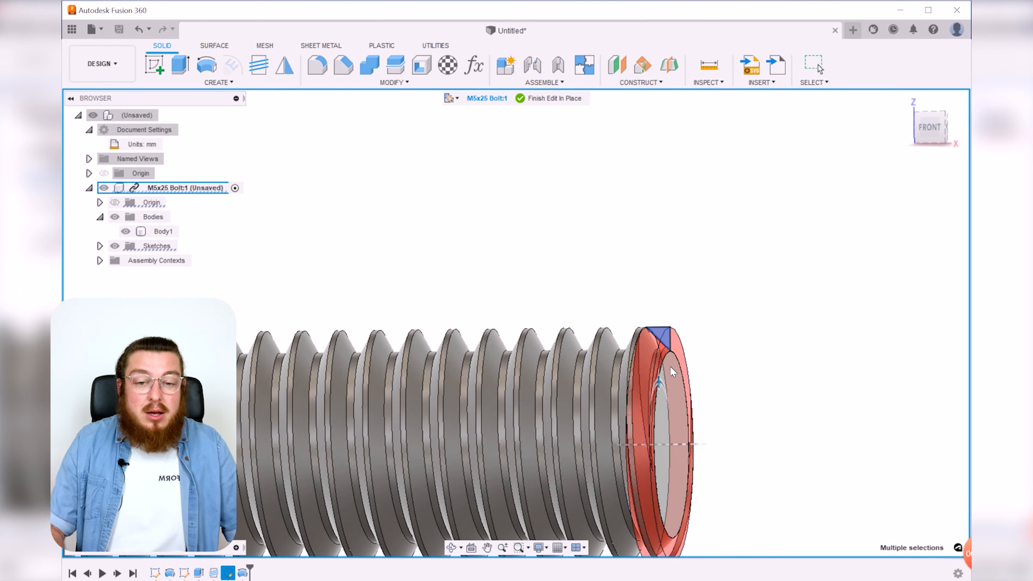
Step: Reopen the triangle sketch and draw a closed four-line outline around the end triangle's outer side, joining both ends of its hypotenuse
{"action": "scroll", "coordinate": [759, 401], "scroll_direction": "down", "scroll_amount": 3}
{"action": "middle_click_drag", "start_coordinate": [755, 383], "coordinate": [703, 283]}
{"action": "middle_click_drag", "start_coordinate": [722, 370], "coordinate": [688, 423], "text": "shift"}
{"action": "scroll", "coordinate": [732, 310], "scroll_direction": "up", "scroll_amount": 3}
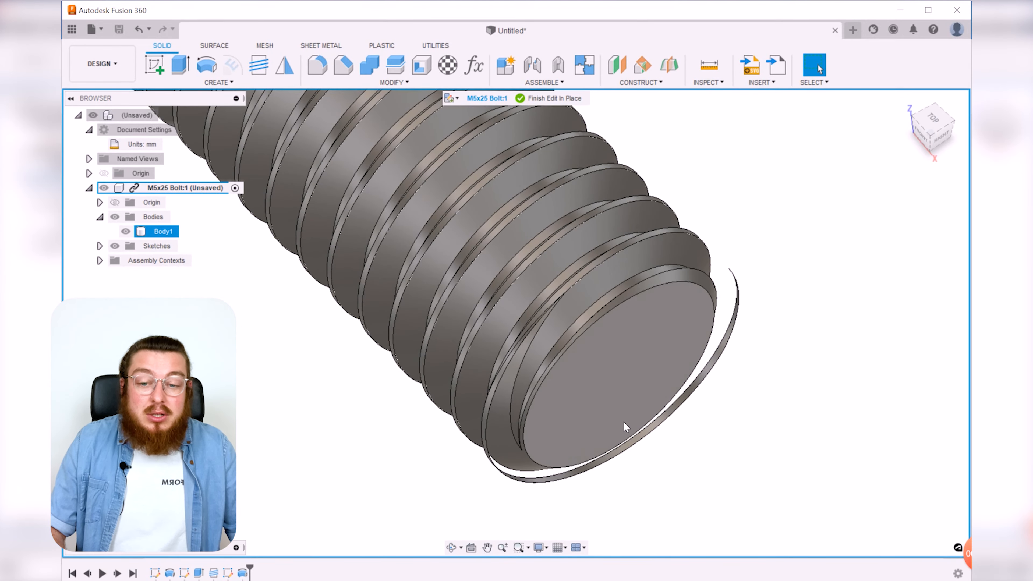
{"action": "middle_click_drag", "start_coordinate": [563, 456], "coordinate": [658, 456], "text": "shift"}
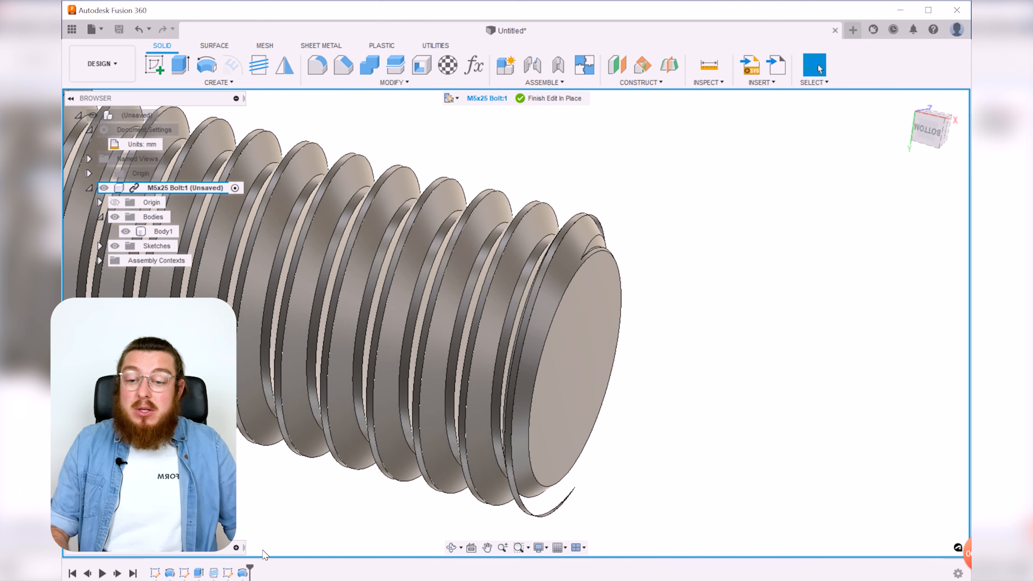
{"action": "double_click", "coordinate": [228, 573]}
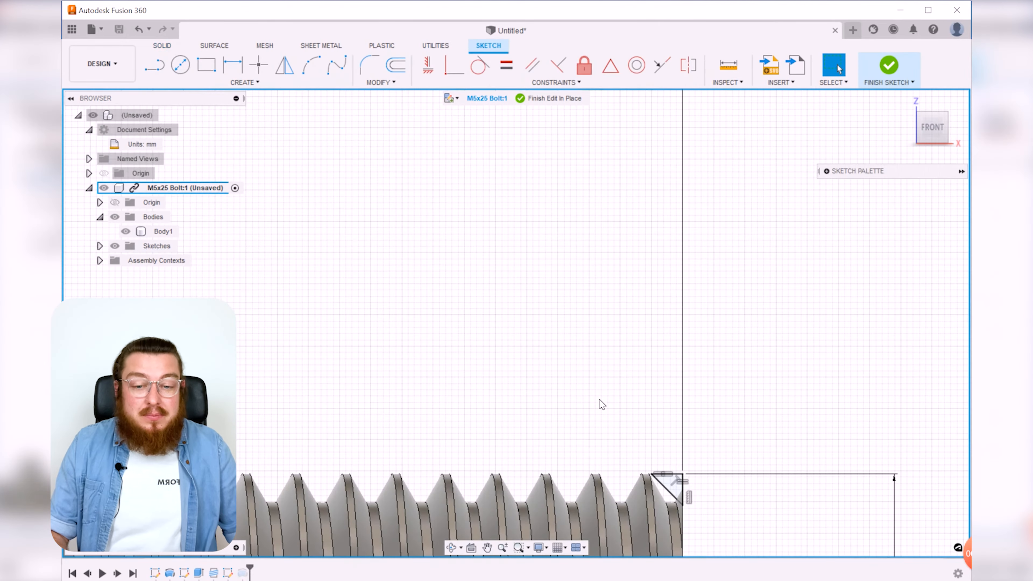
{"action": "scroll", "coordinate": [492, 285], "scroll_direction": "up", "scroll_amount": 5}
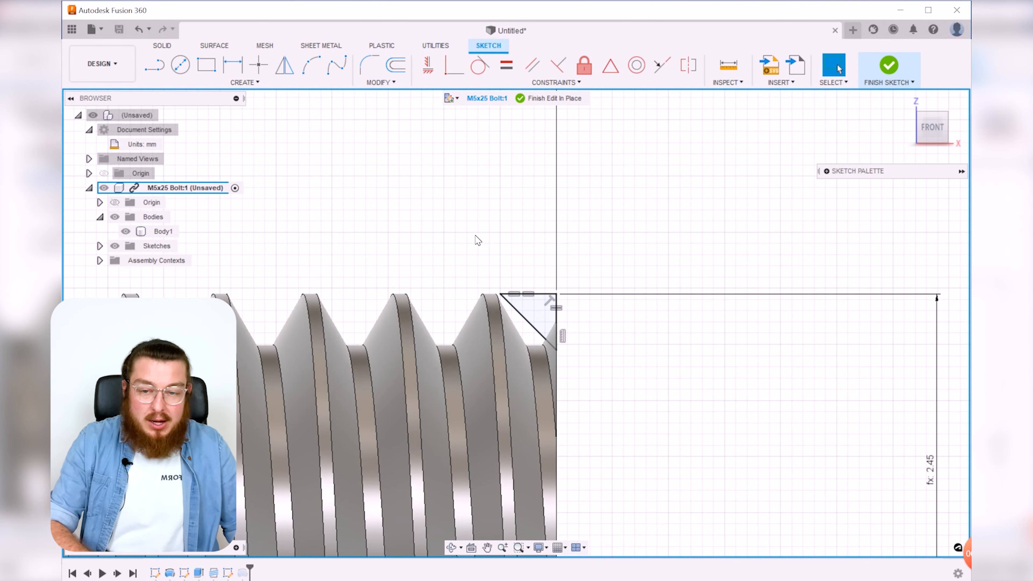
{"action": "key", "text": "l"}
{"action": "left_click", "coordinate": [501, 294]}
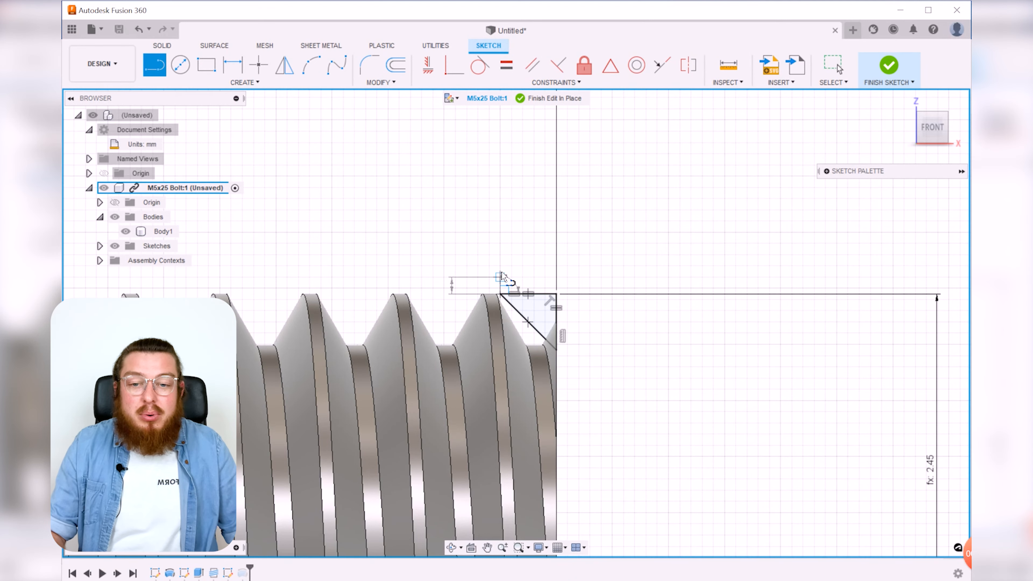
{"action": "left_click", "coordinate": [500, 198]}
{"action": "left_click", "coordinate": [702, 198]}
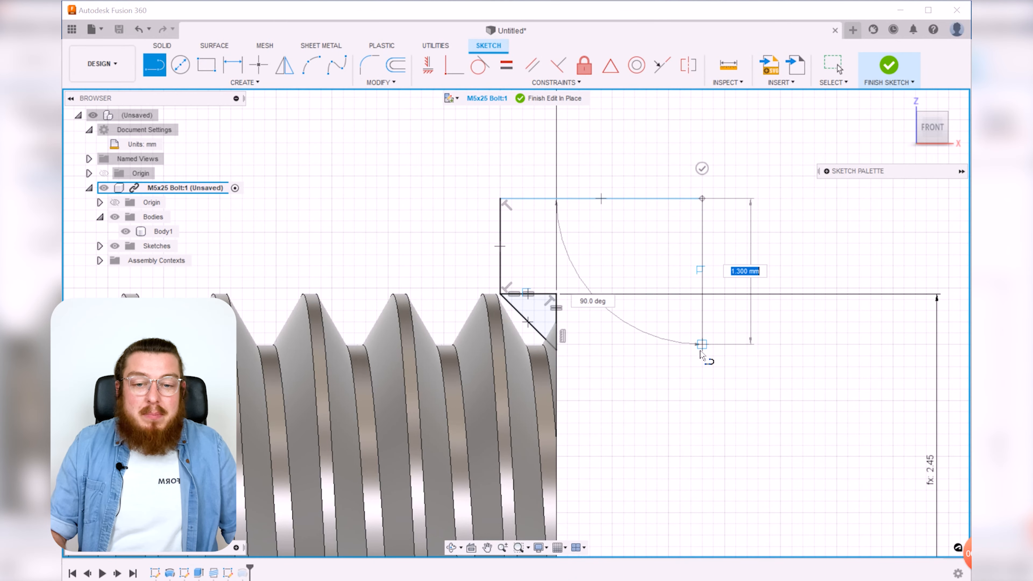
{"action": "left_click", "coordinate": [702, 367]}
{"action": "left_click", "coordinate": [557, 349]}
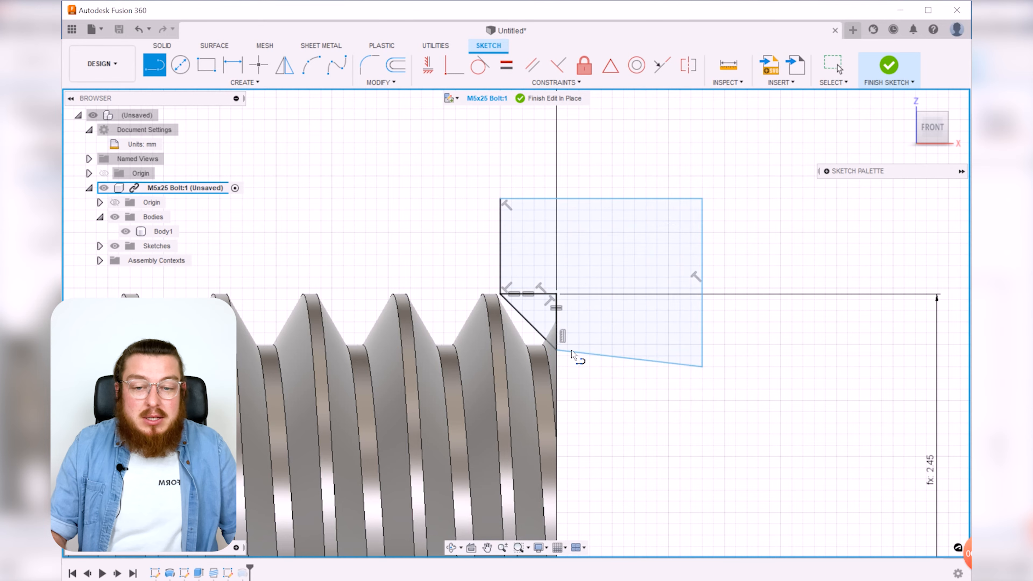
{"action": "key", "text": "Escape"}
Step: Enlarge the new outline by moving its upper line upward and its outer line away from the thread, and finish the sketch
{"action": "left_click_drag", "start_coordinate": [608, 207], "coordinate": [611, 148]}
{"action": "mouse_move", "coordinate": [703, 249]}
{"action": "left_mouse_down"}
{"action": "mouse_move", "coordinate": [777, 217]}
{"action": "mouse_move", "coordinate": [734, 228]}
{"action": "left_mouse_up"}
{"action": "left_click", "coordinate": [689, 409]}
{"action": "left_click", "coordinate": [536, 309]}
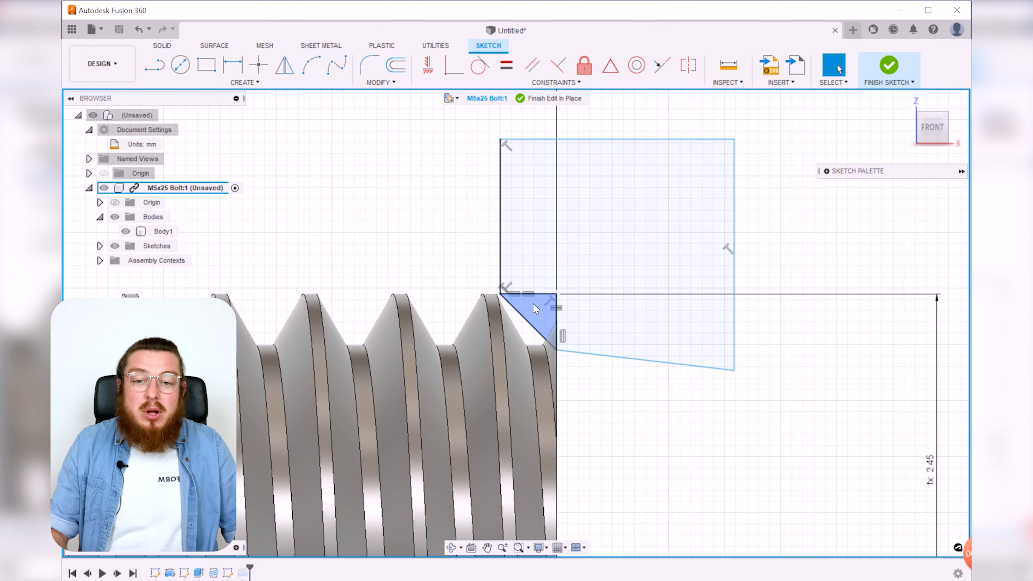
{"action": "left_click", "coordinate": [537, 266]}
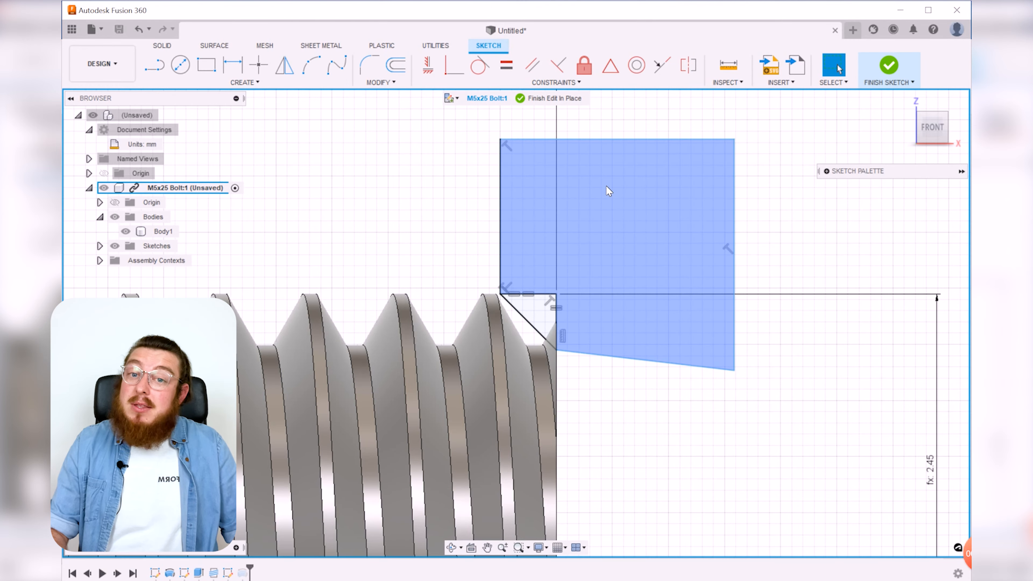
{"action": "left_click", "coordinate": [891, 66]}
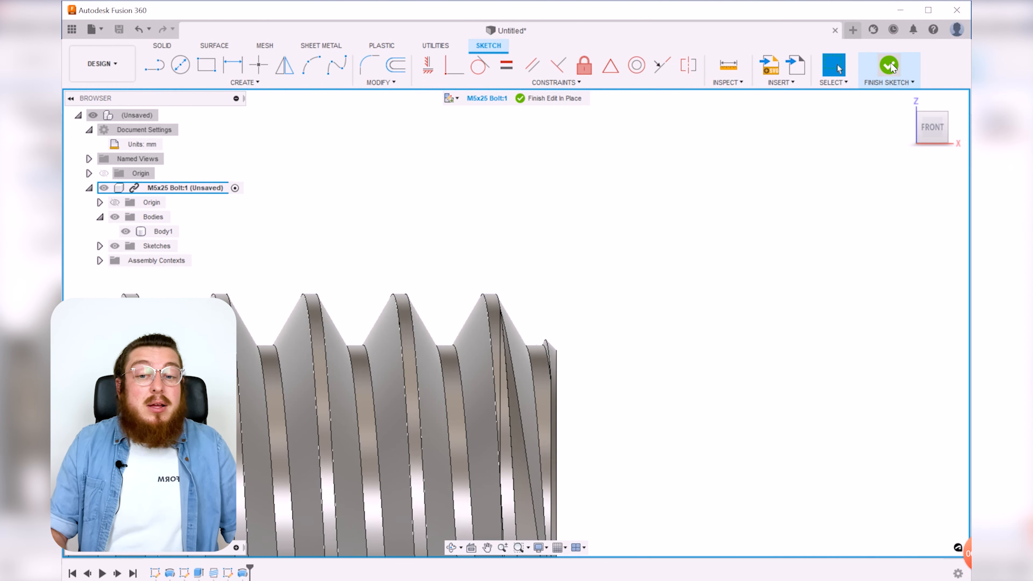
Step: Edit the revolve cut and add the large outlined region beyond the end triangle to its profiles
{"action": "double_click", "coordinate": [243, 572]}
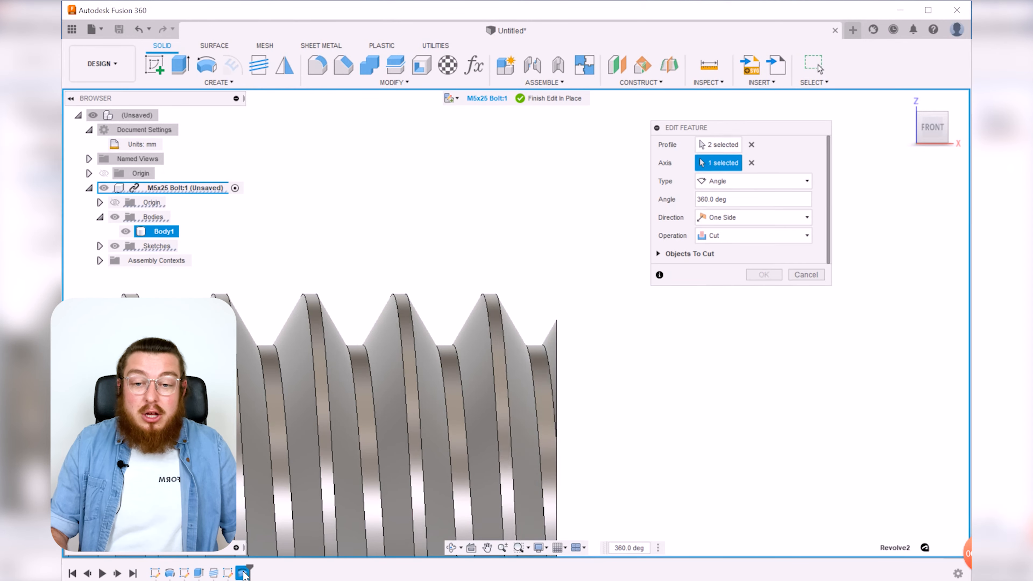
{"action": "left_click", "coordinate": [561, 239]}
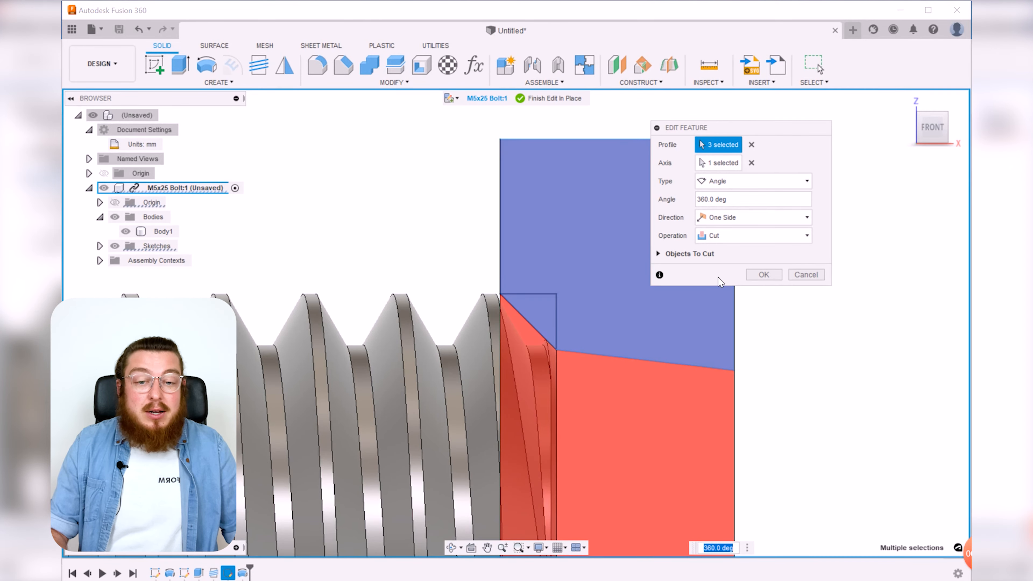
{"action": "left_click", "coordinate": [759, 276]}
{"action": "scroll", "coordinate": [653, 323], "scroll_direction": "down", "scroll_amount": 5}
{"action": "middle_click_drag", "start_coordinate": [653, 323], "coordinate": [570, 250], "text": "shift"}
{"action": "scroll", "coordinate": [566, 348], "scroll_direction": "down", "scroll_amount": 5}
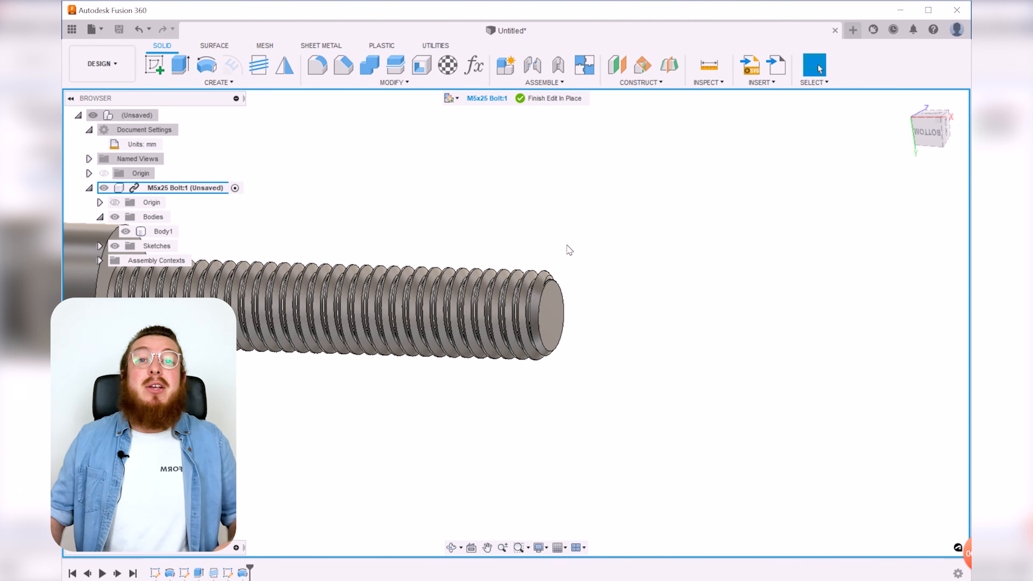
Step: Chamfer both outer circular edges of the bolt head with an equal distance of 0.5 mm
{"action": "left_click", "coordinate": [548, 333]}
{"action": "middle_click_drag", "start_coordinate": [548, 334], "coordinate": [337, 325], "text": "shift"}
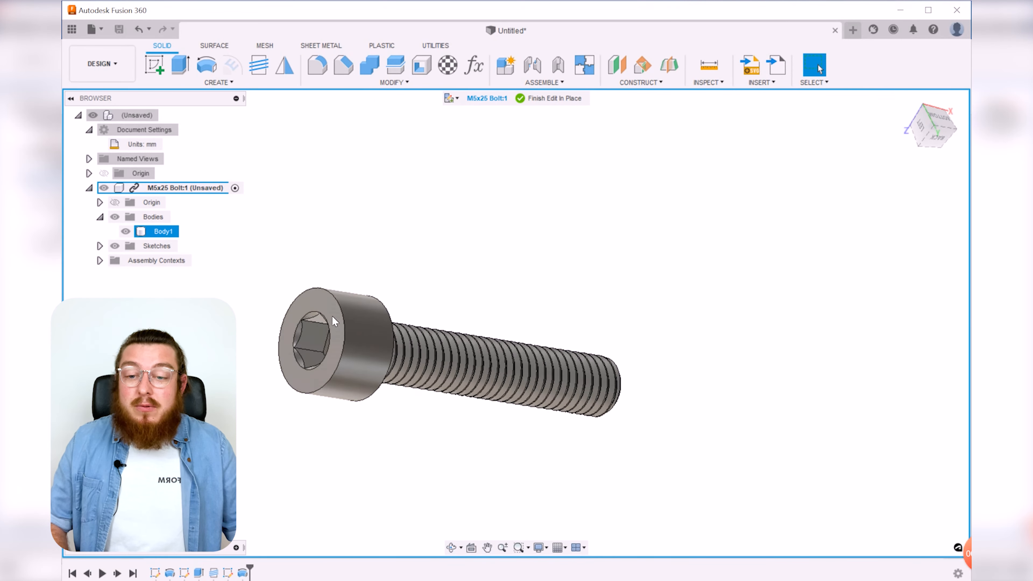
{"action": "scroll", "coordinate": [337, 325], "scroll_direction": "up", "scroll_amount": 3}
{"action": "left_click", "coordinate": [564, 233]}
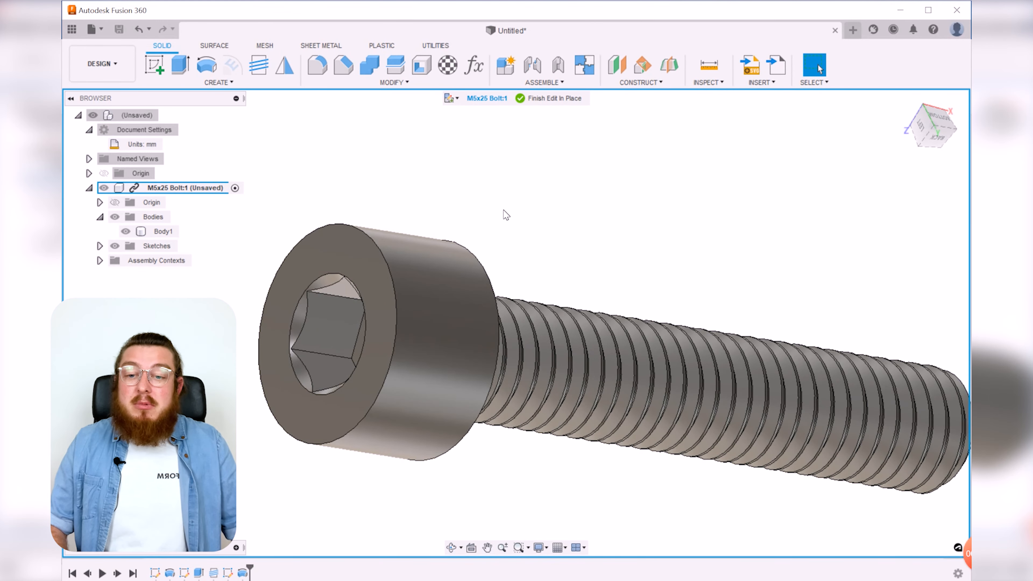
{"action": "left_click", "coordinate": [344, 65]}
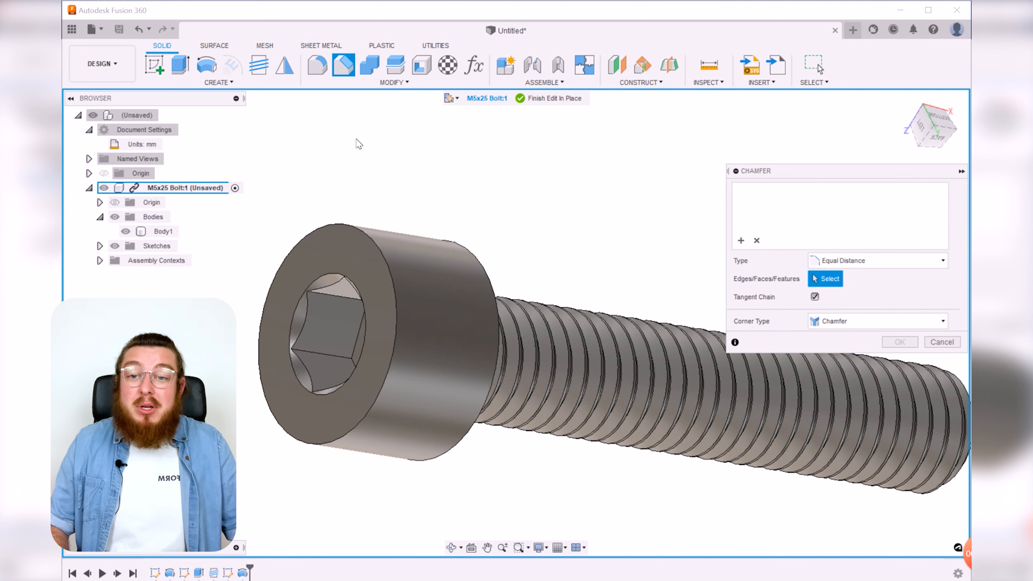
{"action": "left_click", "coordinate": [361, 231]}
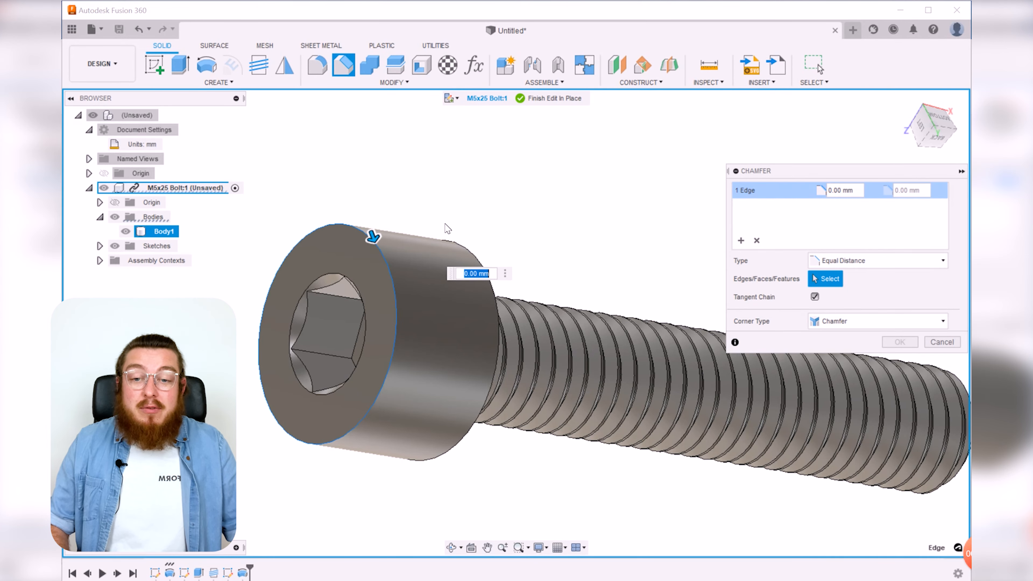
{"action": "left_click", "coordinate": [469, 249]}
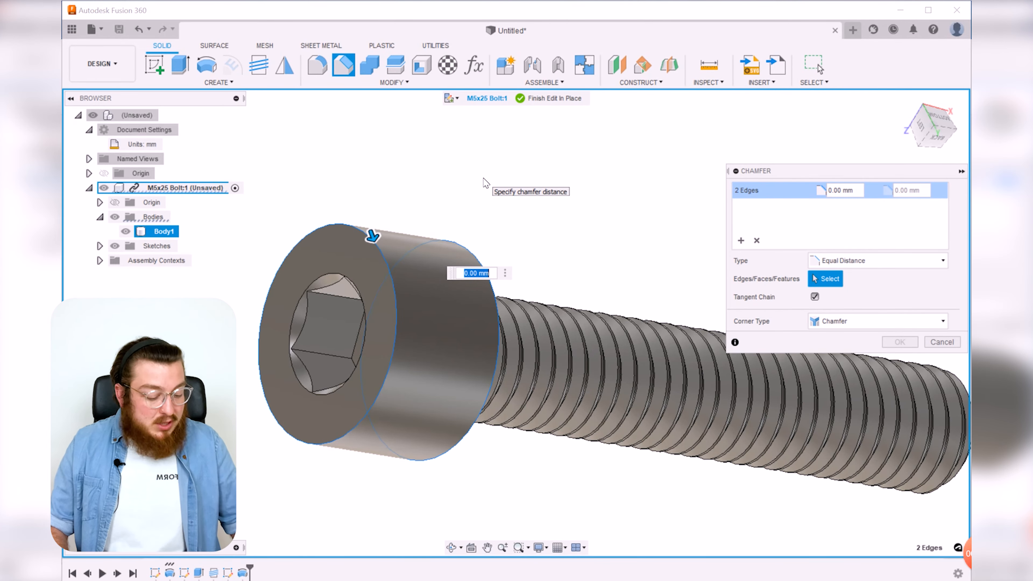
{"action": "type", "text": "0.5"}
{"action": "key", "text": "Return"}
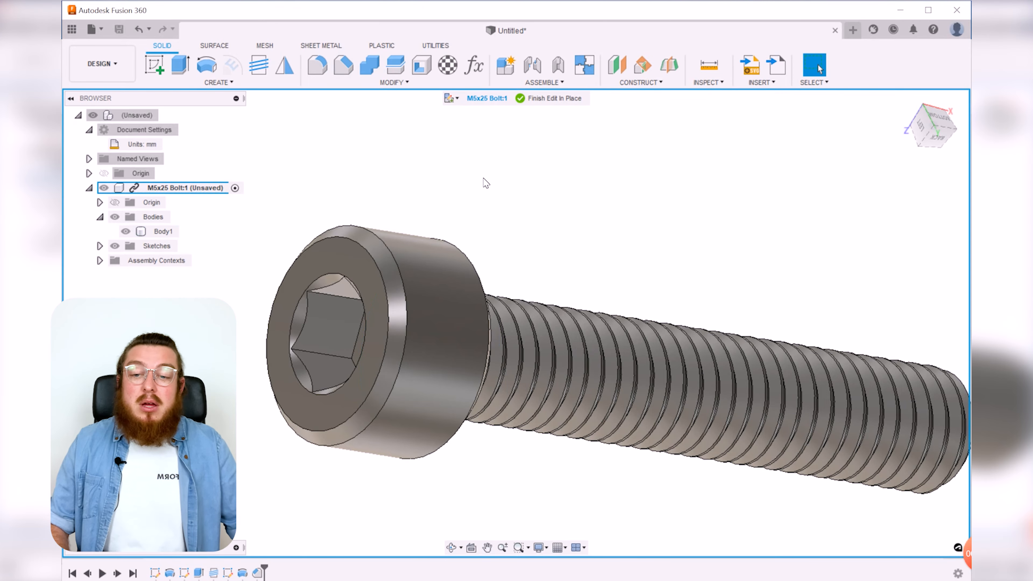
Step: Examine the chamfered bolt from several sides, including the head, hex socket and threaded shank
{"action": "middle_click_drag", "start_coordinate": [602, 235], "coordinate": [588, 283], "text": "shift"}
{"action": "scroll", "coordinate": [484, 273], "scroll_direction": "down", "scroll_amount": 3}
{"action": "middle_click_drag", "start_coordinate": [501, 225], "coordinate": [432, 208], "text": "shift"}
{"action": "left_click", "coordinate": [432, 208]}
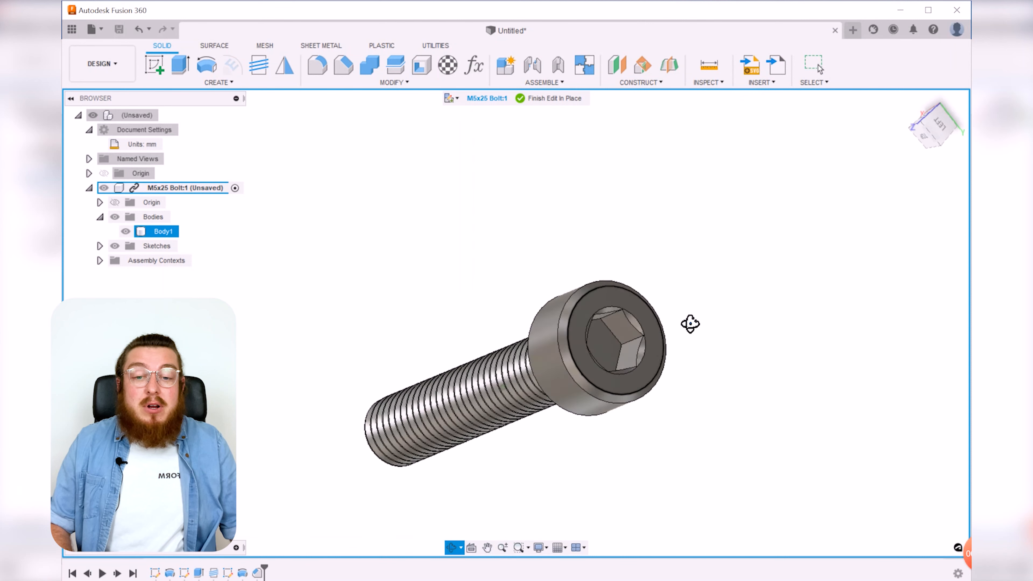
{"action": "middle_click_drag", "start_coordinate": [687, 323], "coordinate": [665, 336], "text": "shift"}
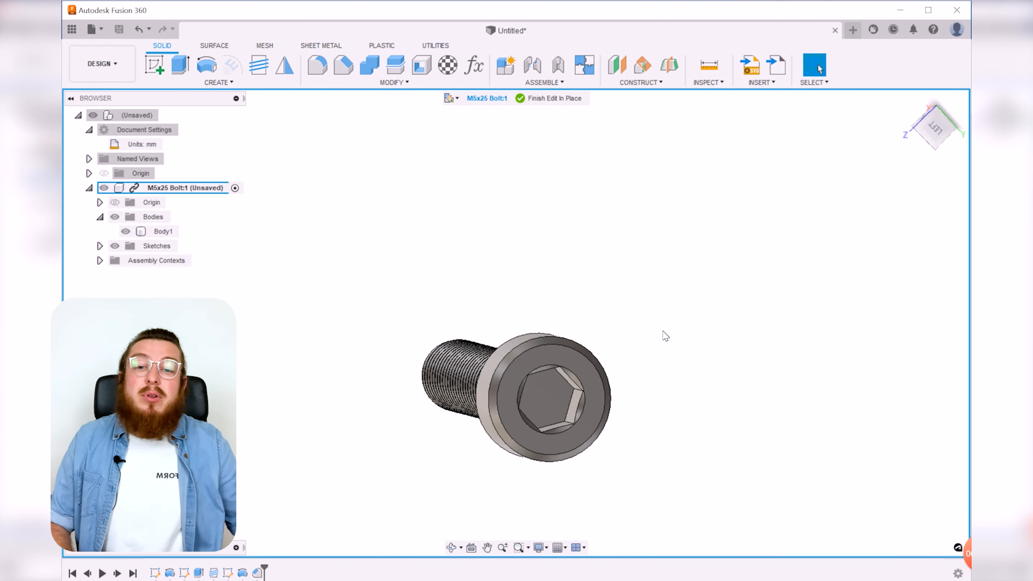
{"action": "middle_click_drag", "start_coordinate": [655, 290], "coordinate": [749, 278], "text": "shift"}
{"action": "middle_click_drag", "start_coordinate": [551, 273], "coordinate": [614, 301], "text": "shift"}
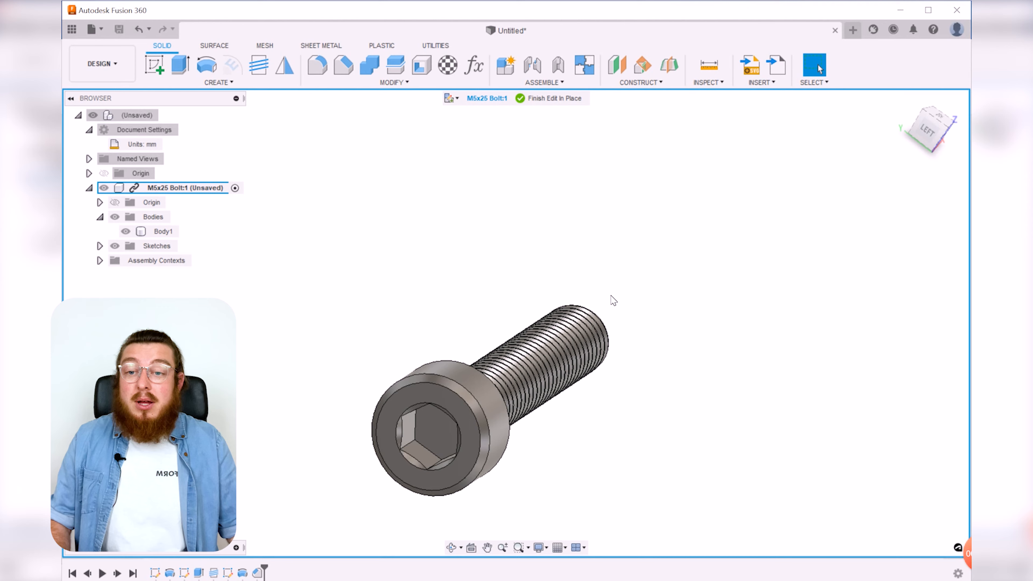
{"action": "middle_click_drag", "start_coordinate": [623, 280], "coordinate": [597, 295], "text": "shift"}
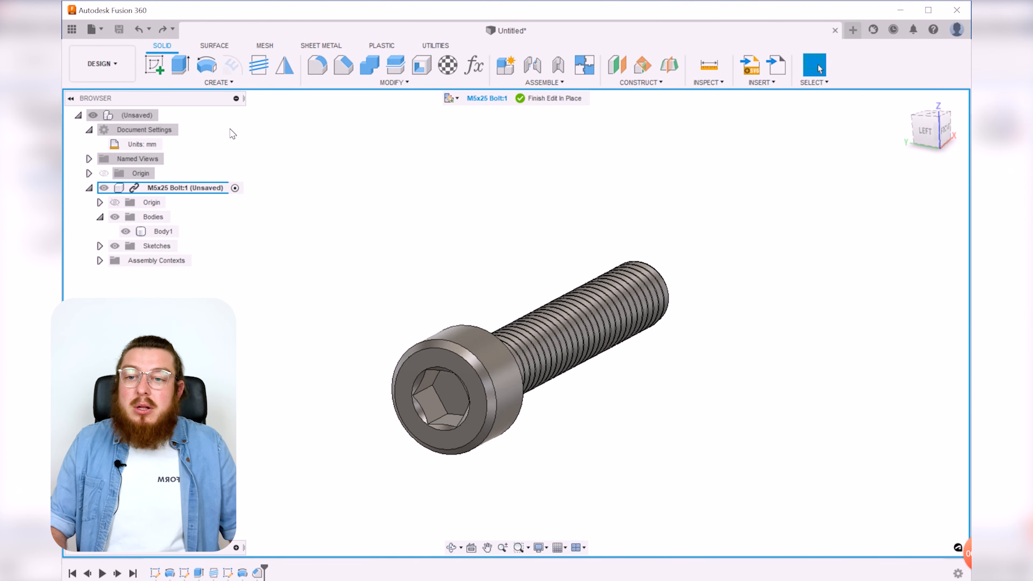
Step: Start a sketch on the plane at the head's socket end and draw a closed downward-pointing triangle above the head
{"action": "left_click", "coordinate": [155, 65]}
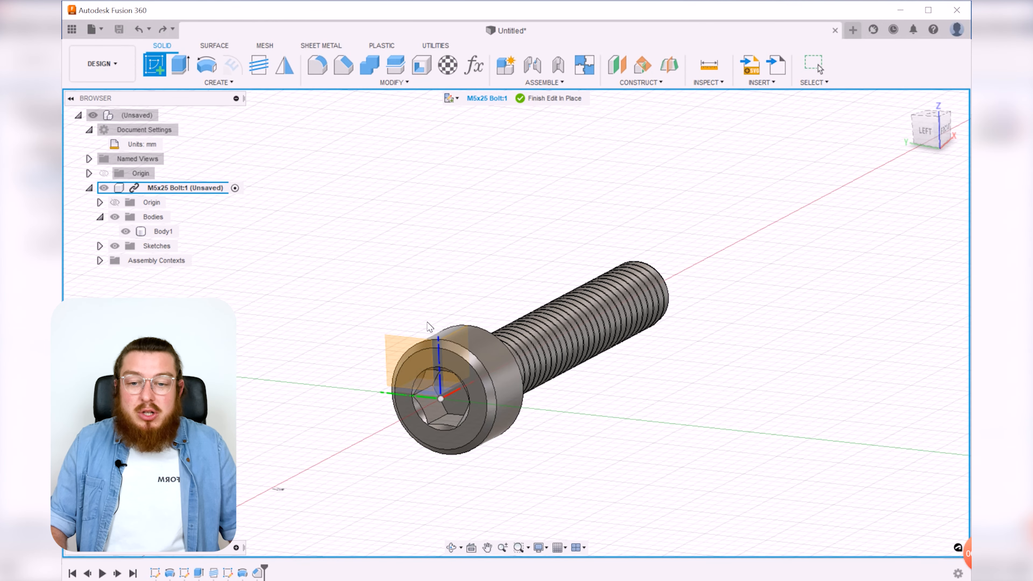
{"action": "left_click", "coordinate": [469, 373]}
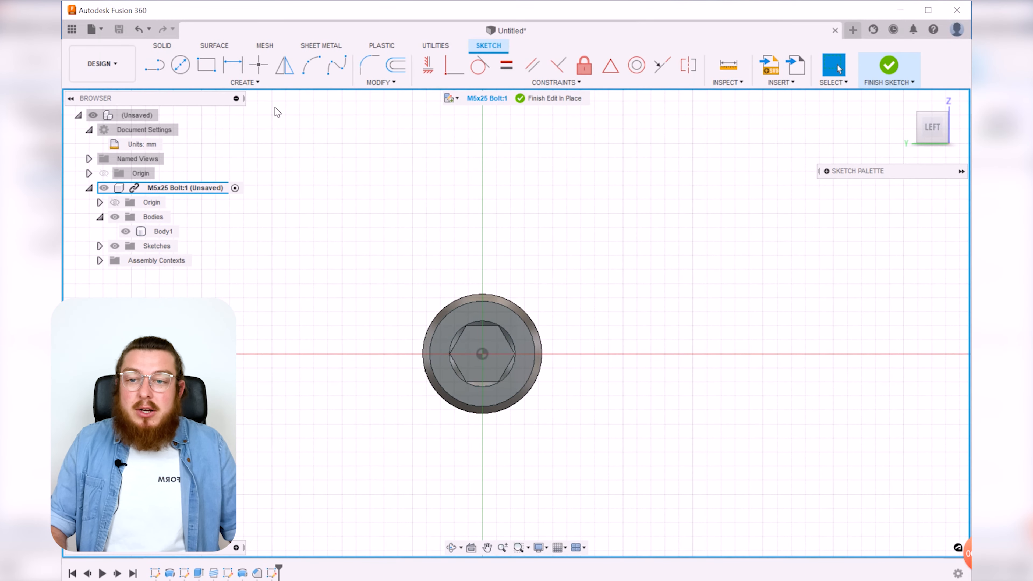
{"action": "left_click", "coordinate": [154, 65]}
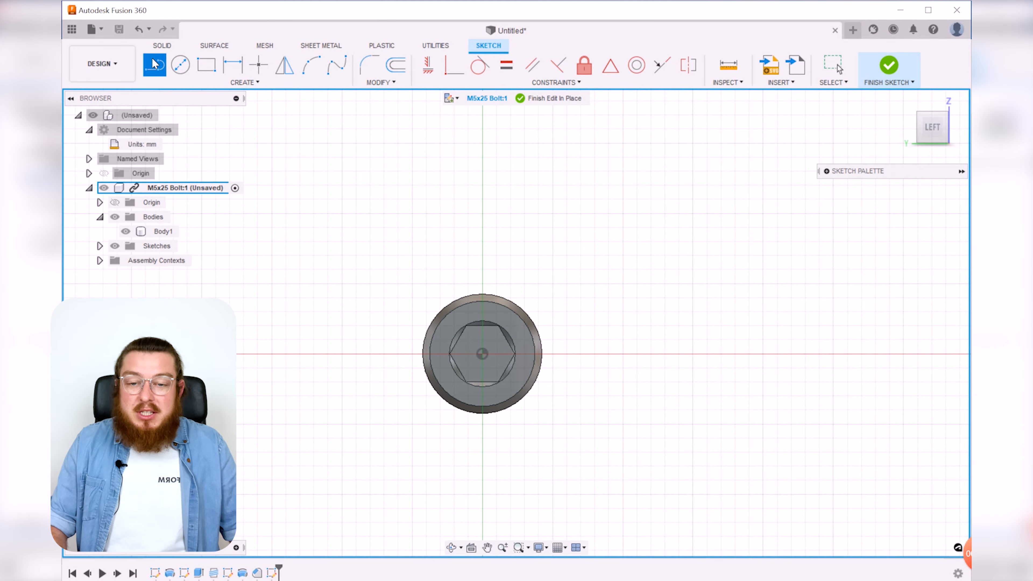
{"action": "left_click", "coordinate": [461, 200]}
{"action": "left_click", "coordinate": [483, 242]}
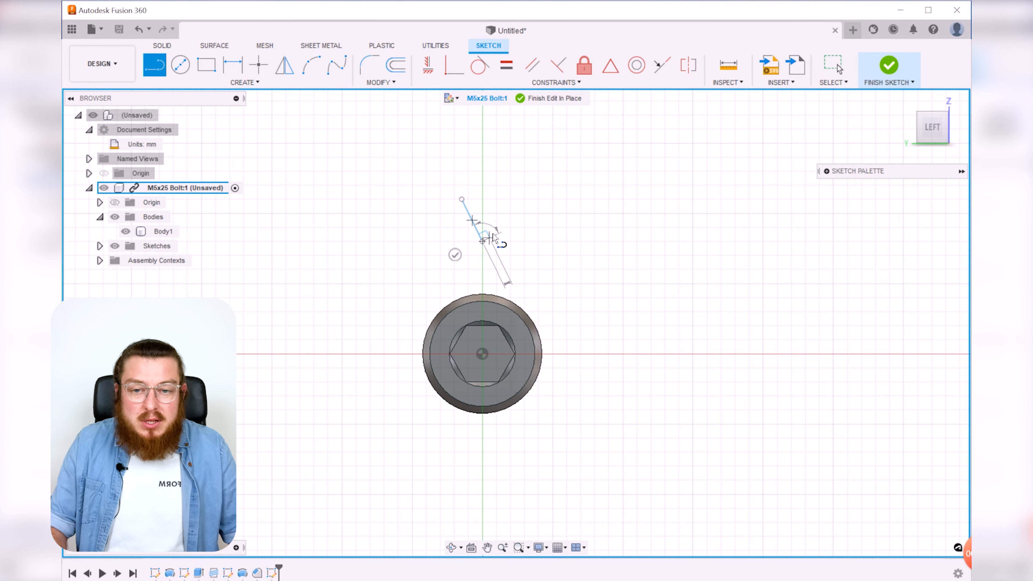
{"action": "left_click", "coordinate": [518, 200]}
{"action": "left_click", "coordinate": [461, 200]}
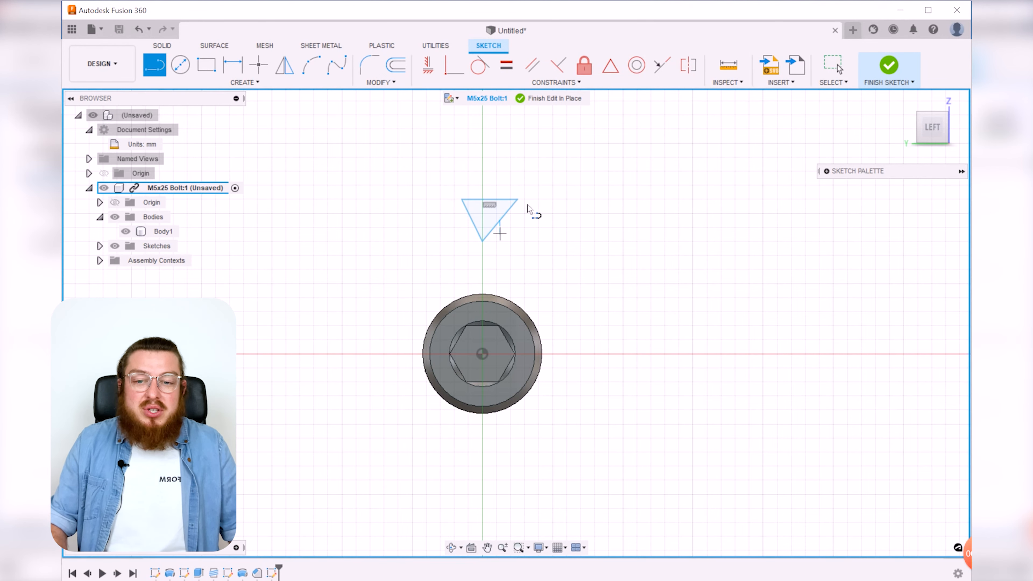
{"action": "key", "text": "Escape"}
Step: Make all three sides of the triangle equal in length with an Equal constraint
{"action": "scroll", "coordinate": [506, 249], "scroll_direction": "up", "scroll_amount": 2}
{"action": "left_click_drag", "start_coordinate": [406, 144], "coordinate": [540, 277]}
{"action": "left_click", "coordinate": [507, 68]}
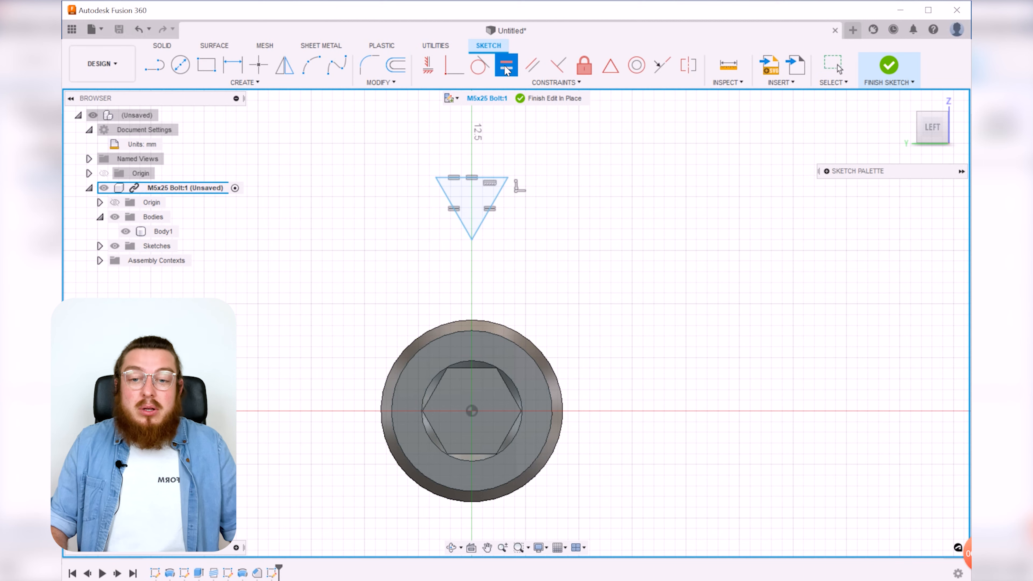
{"action": "key", "text": "Escape"}
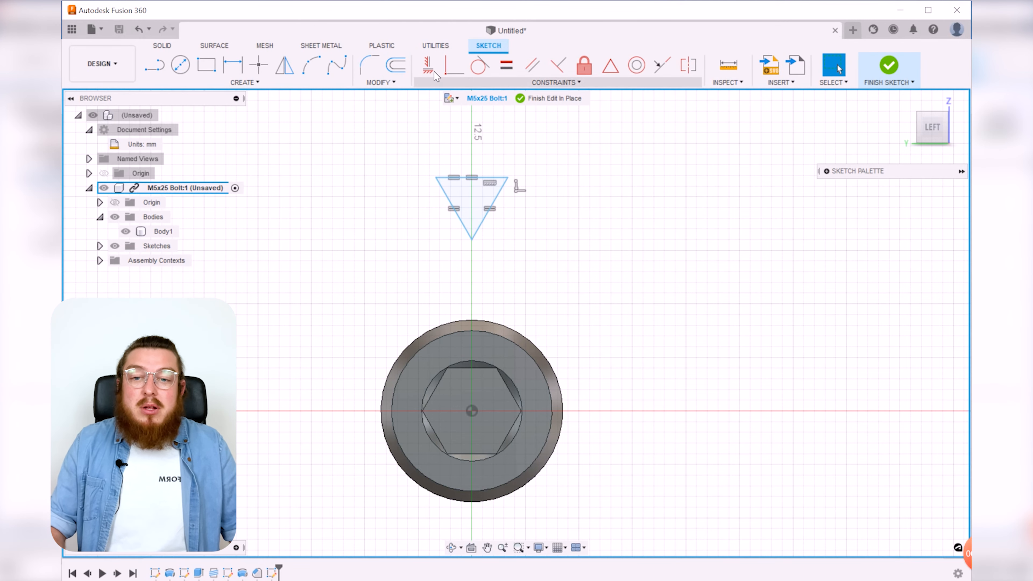
Step: Constrain the triangle's lower tip vertically to the origin, and enlarge the triangle by moving its upper corner outward
{"action": "left_click", "coordinate": [427, 67]}
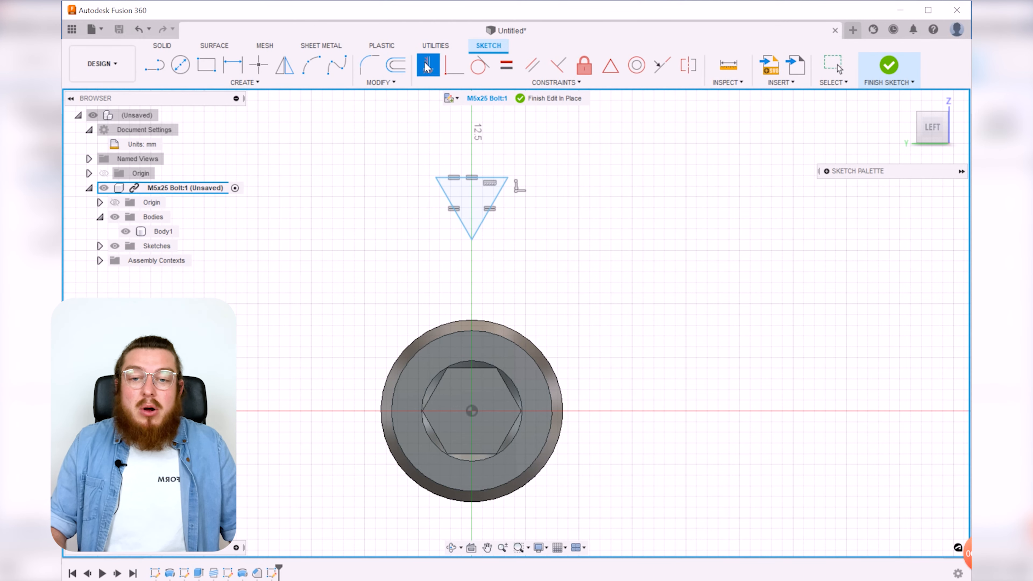
{"action": "left_click", "coordinate": [472, 239]}
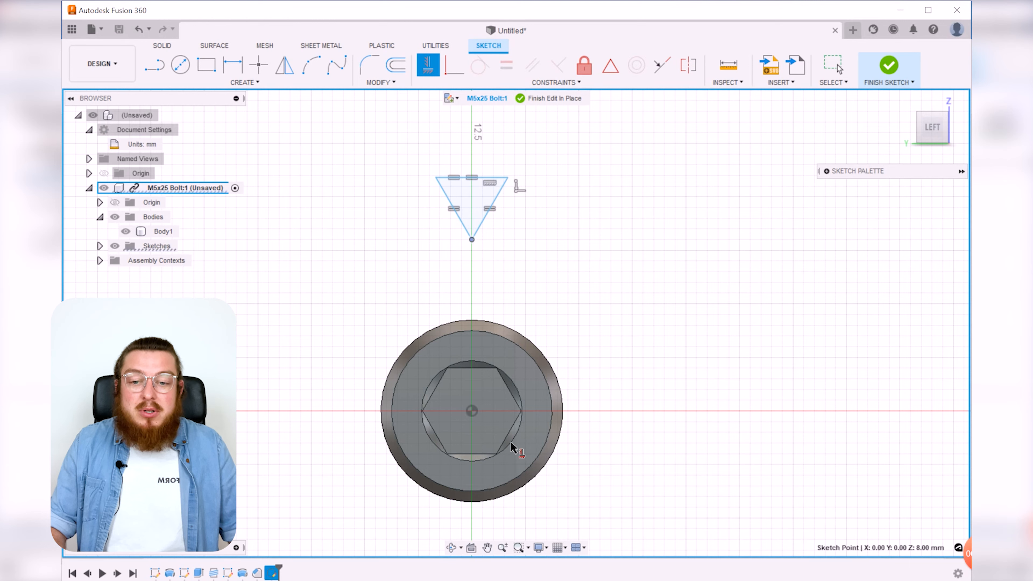
{"action": "left_click", "coordinate": [472, 411]}
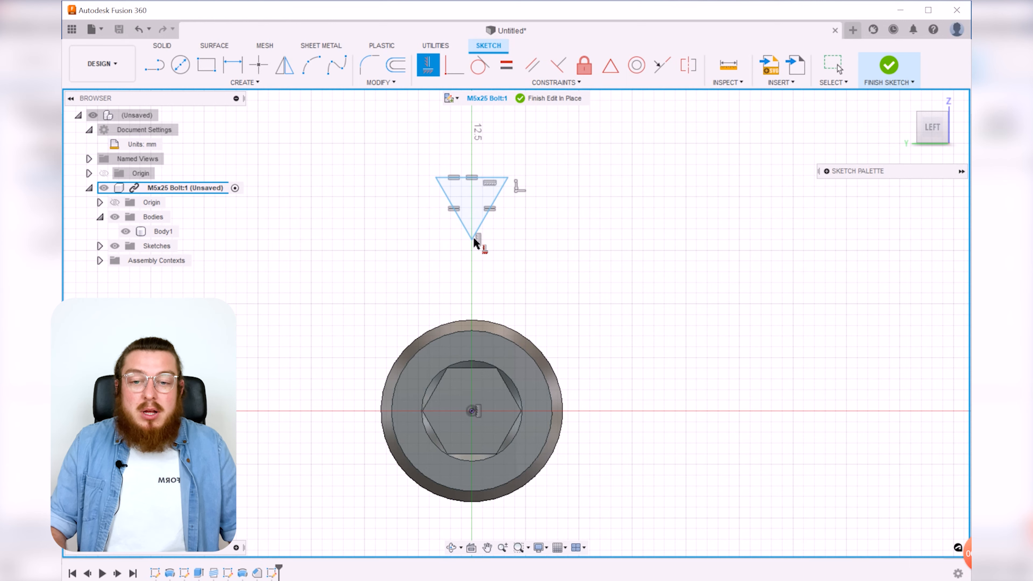
{"action": "key", "text": "Escape"}
{"action": "left_click_drag", "start_coordinate": [508, 178], "coordinate": [528, 201]}
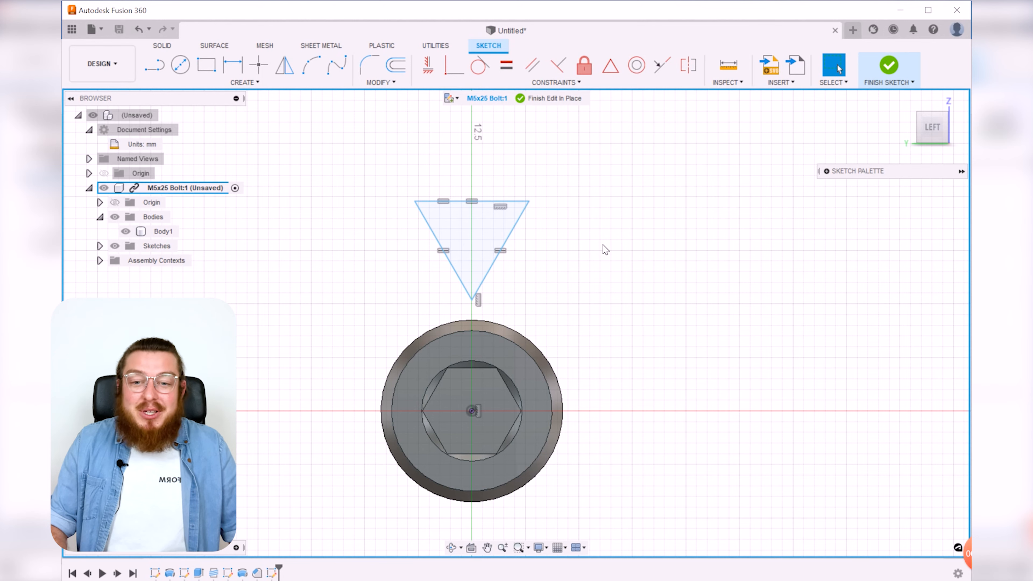
Step: Dimension the triangle's horizontal upper side to 0.1 mm
{"action": "key", "text": "d"}
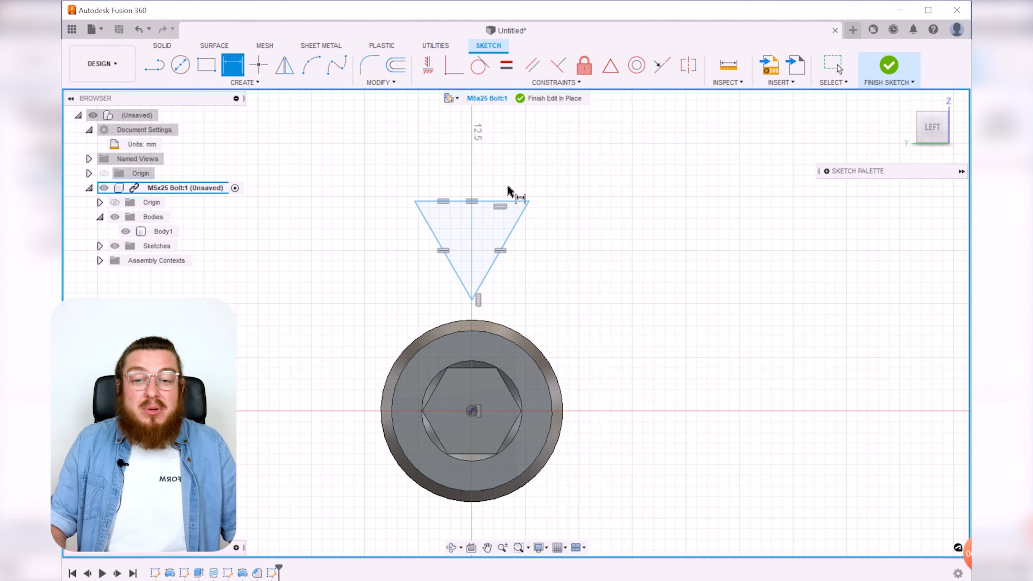
{"action": "left_click", "coordinate": [506, 201]}
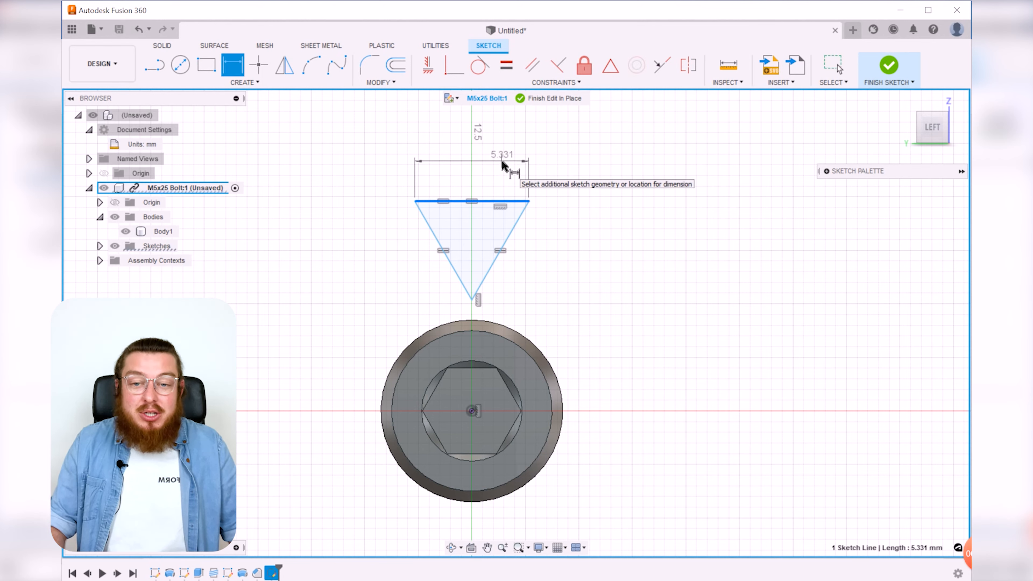
{"action": "left_click", "coordinate": [502, 163]}
{"action": "key", "text": "BackSpace"}
{"action": "type", "text": "1"}
{"action": "key", "text": "Return"}
{"action": "key", "text": "Escape"}
Step: Move the small triangle down to the head's rim, with its tip inside the head and its upper side just above the outer edge
{"action": "scroll", "coordinate": [478, 271], "scroll_direction": "up", "scroll_amount": 5}
{"action": "left_click_drag", "start_coordinate": [460, 228], "coordinate": [461, 419]}
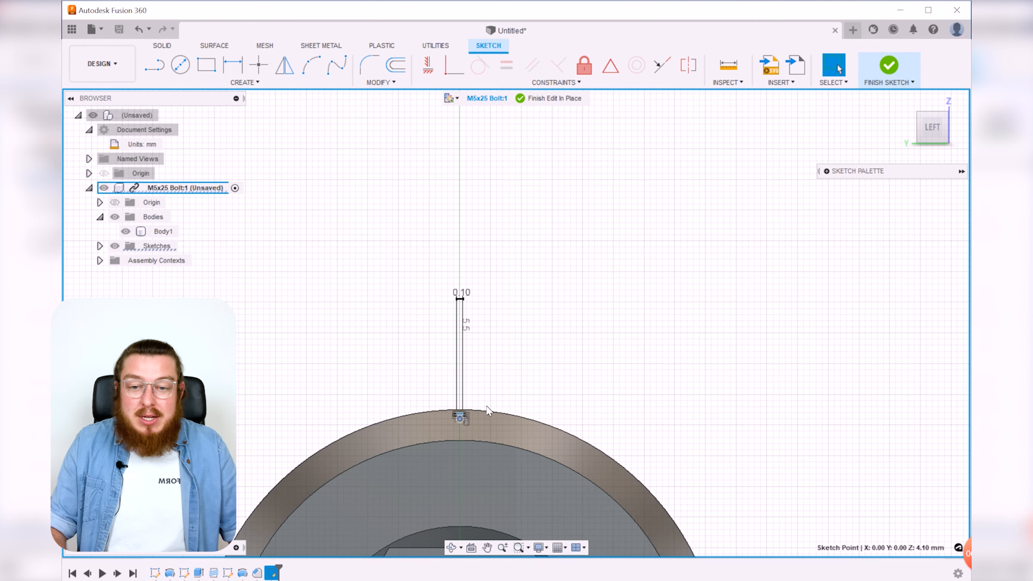
{"action": "scroll", "coordinate": [487, 407], "scroll_direction": "up", "scroll_amount": 5}
{"action": "scroll", "coordinate": [497, 385], "scroll_direction": "up", "scroll_amount": 3}
{"action": "mouse_move", "coordinate": [499, 384]}
{"action": "middle_mouse_down"}
{"action": "mouse_move", "coordinate": [538, 344]}
{"action": "mouse_move", "coordinate": [647, 292]}
{"action": "middle_mouse_up"}
{"action": "scroll", "coordinate": [496, 360], "scroll_direction": "up", "scroll_amount": 2}
{"action": "scroll", "coordinate": [505, 331], "scroll_direction": "up", "scroll_amount": 2}
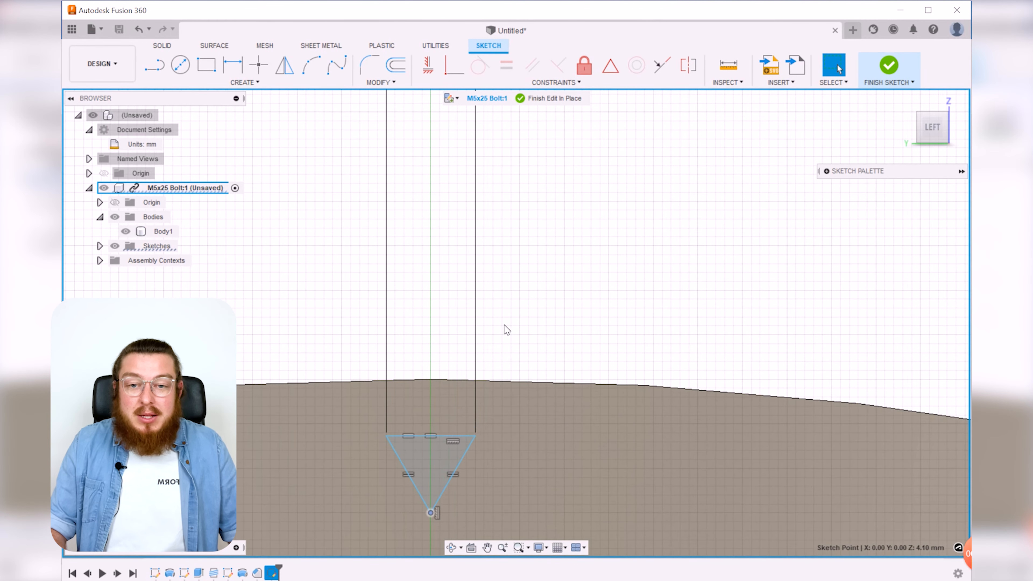
{"action": "scroll", "coordinate": [541, 212], "scroll_direction": "down", "scroll_amount": 2}
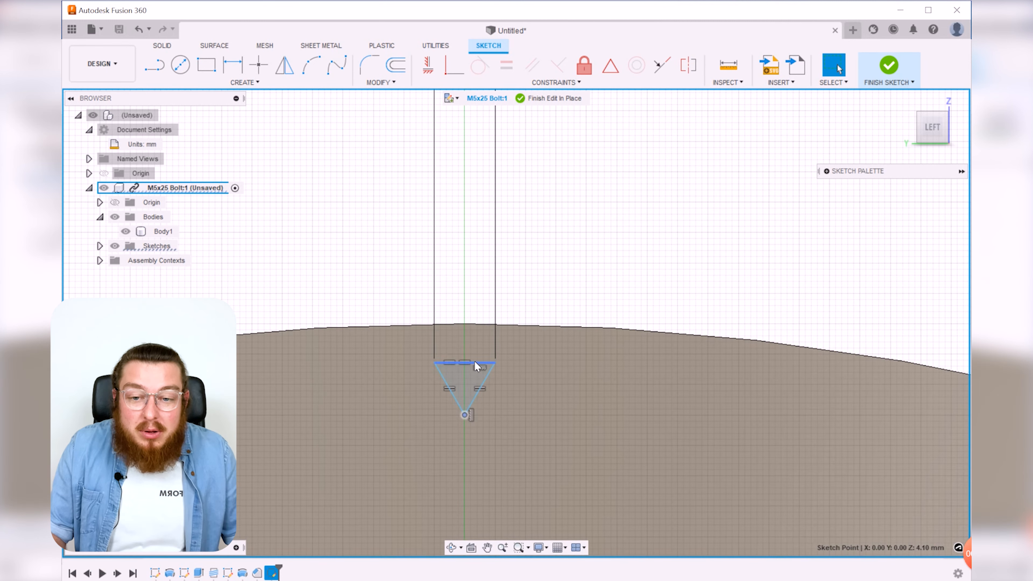
{"action": "left_click_drag", "start_coordinate": [477, 366], "coordinate": [477, 310]}
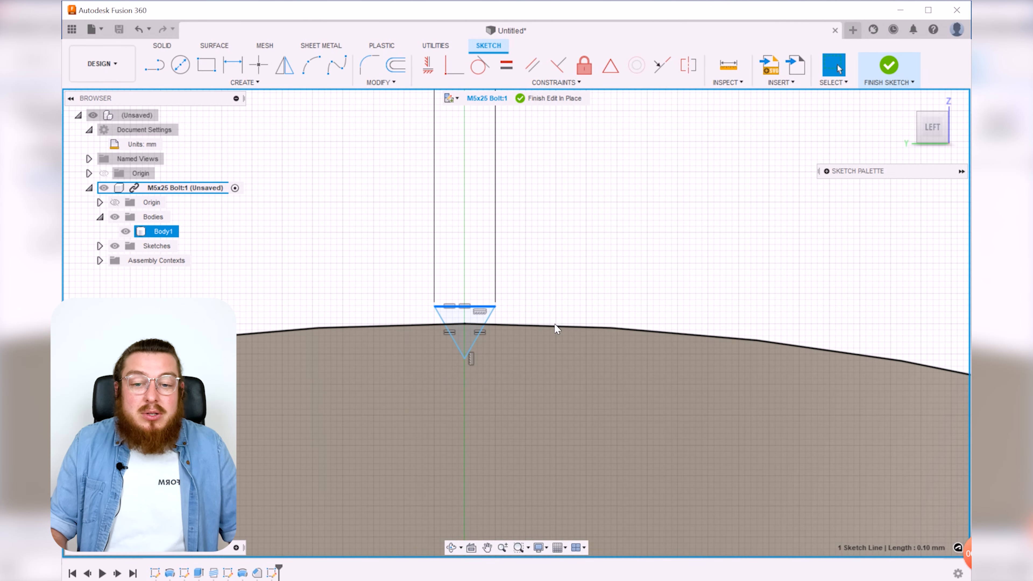
Step: Constrain the triangle's upper side tangent to the head's outer circular edge
{"action": "left_click", "coordinate": [480, 66]}
{"action": "left_click", "coordinate": [597, 329]}
{"action": "left_click", "coordinate": [478, 306]}
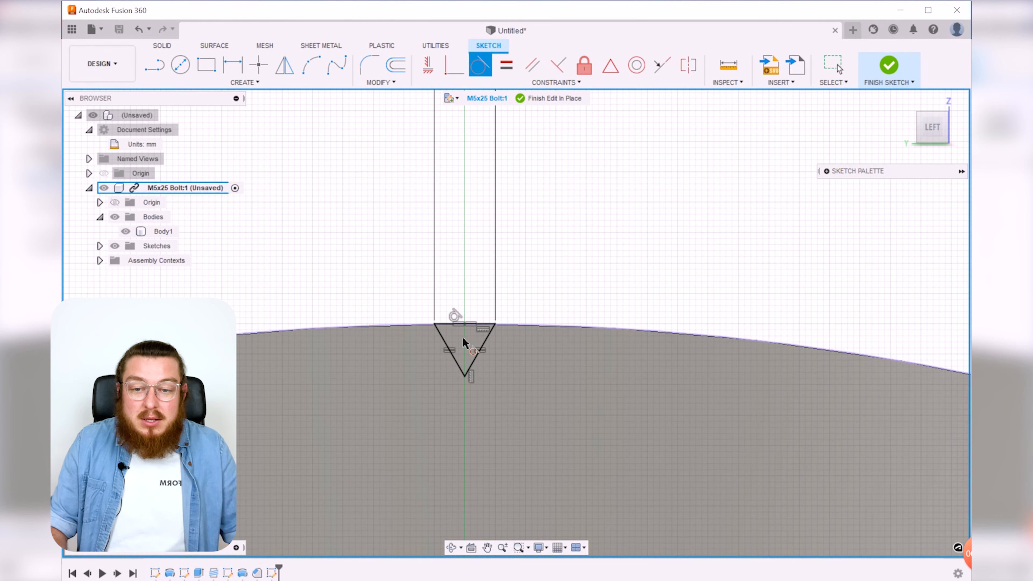
{"action": "scroll", "coordinate": [464, 344], "scroll_direction": "up", "scroll_amount": 4}
{"action": "scroll", "coordinate": [407, 312], "scroll_direction": "up", "scroll_amount": 6}
{"action": "scroll", "coordinate": [366, 291], "scroll_direction": "down", "scroll_amount": 2}
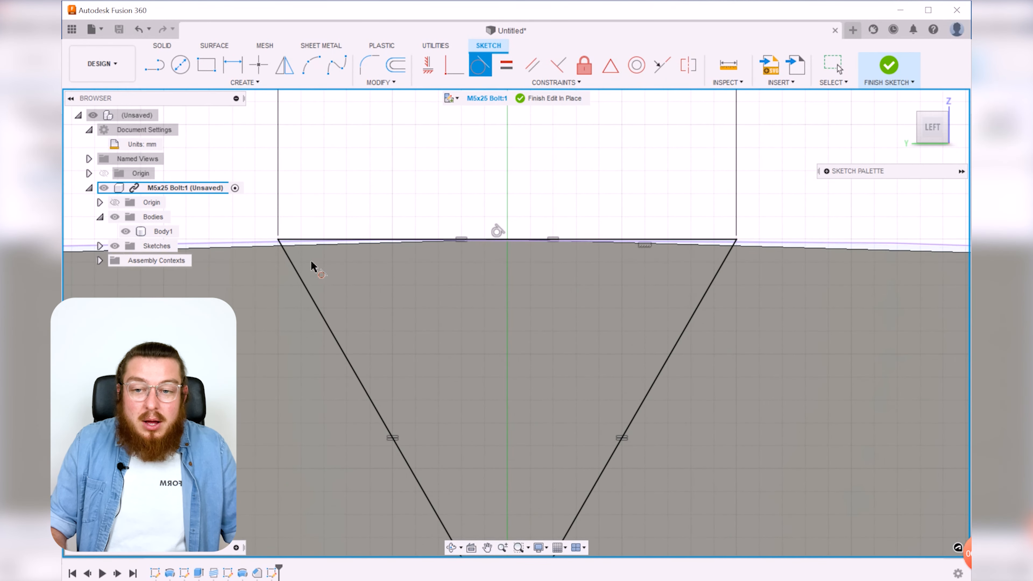
{"action": "scroll", "coordinate": [419, 357], "scroll_direction": "down", "scroll_amount": 2}
Step: Extrude the triangle as a cut along the head, using the To Object extent up to the head's underside face
{"action": "key", "text": "e"}
{"action": "scroll", "coordinate": [419, 353], "scroll_direction": "down", "scroll_amount": 6}
{"action": "mouse_move", "coordinate": [419, 353]}
{"action": "middle_mouse_down", "text": "shift"}
{"action": "mouse_move", "coordinate": [505, 240]}
{"action": "mouse_move", "coordinate": [578, 252]}
{"action": "middle_mouse_up", "text": "shift"}
{"action": "scroll", "coordinate": [449, 232], "scroll_direction": "down", "scroll_amount": 2}
{"action": "scroll", "coordinate": [449, 235], "scroll_direction": "down", "scroll_amount": 1}
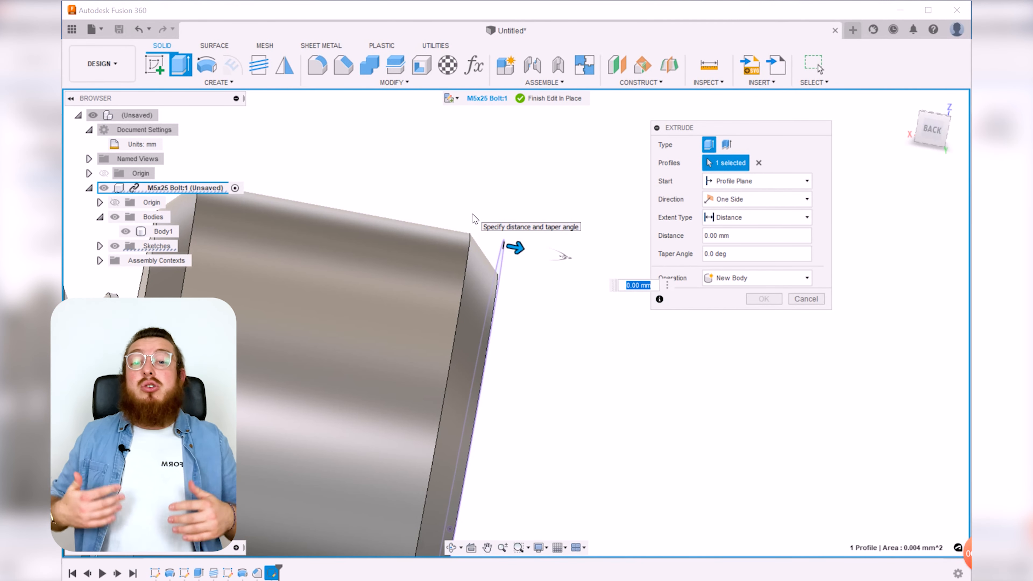
{"action": "left_click", "coordinate": [757, 217]}
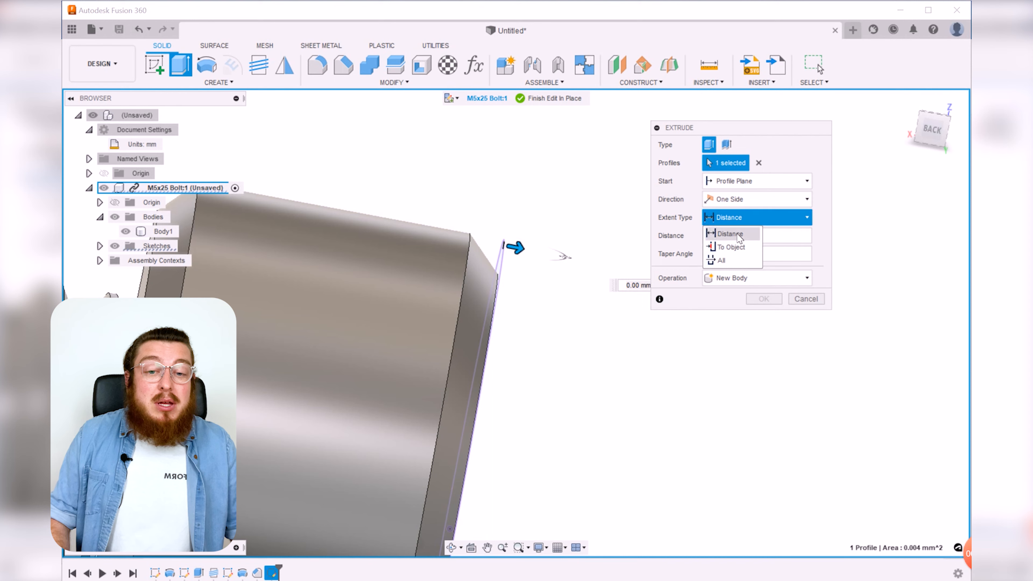
{"action": "left_click", "coordinate": [728, 238]}
{"action": "middle_click_drag", "start_coordinate": [567, 310], "coordinate": [623, 318], "text": "shift"}
{"action": "left_click", "coordinate": [240, 294]}
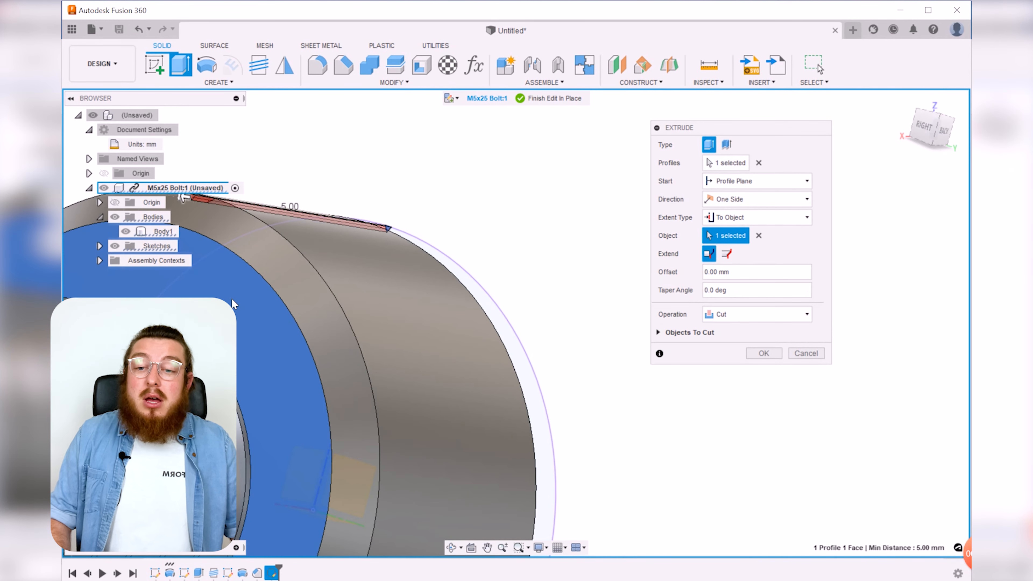
{"action": "middle_click_drag", "start_coordinate": [240, 293], "coordinate": [323, 300], "text": "shift"}
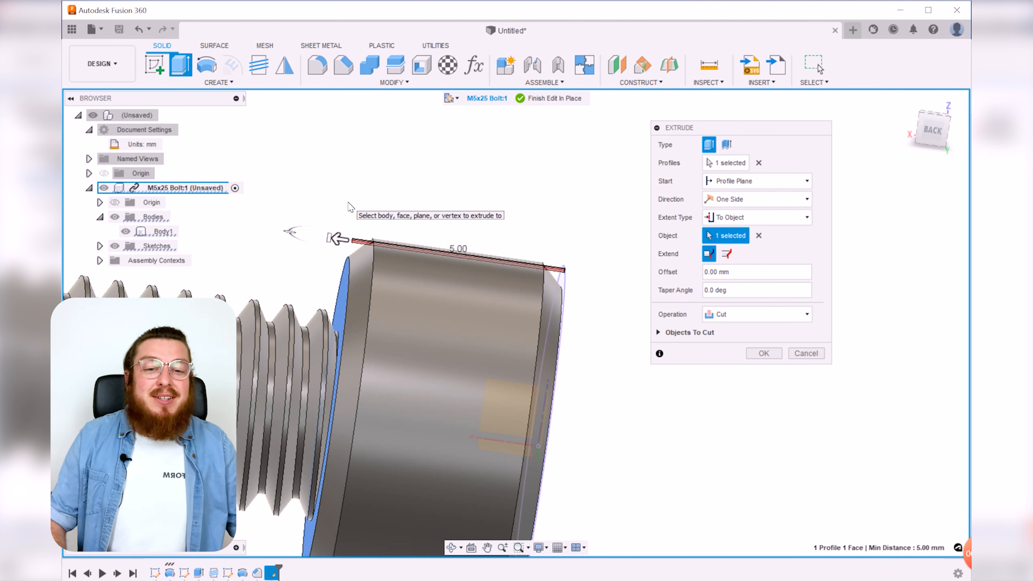
{"action": "left_click", "coordinate": [779, 356]}
Step: Start another creation feature for the bolt head with the new groove
{"action": "scroll", "coordinate": [709, 332], "scroll_direction": "down", "scroll_amount": 2}
{"action": "middle_click_drag", "start_coordinate": [708, 328], "coordinate": [578, 326], "text": "shift"}
{"action": "middle_click_drag", "start_coordinate": [578, 325], "coordinate": [540, 320]}
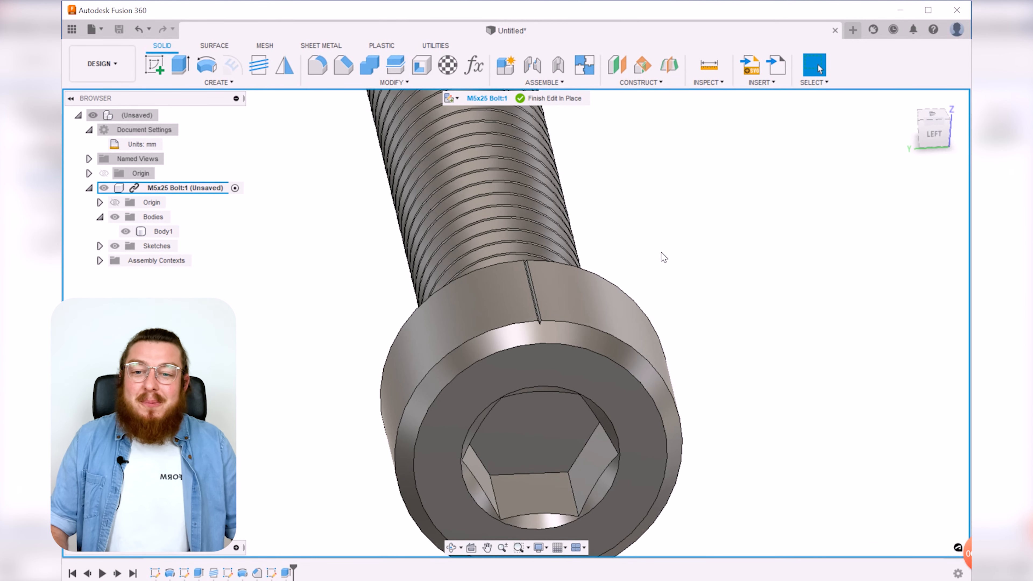
{"action": "left_click", "coordinate": [218, 82]}
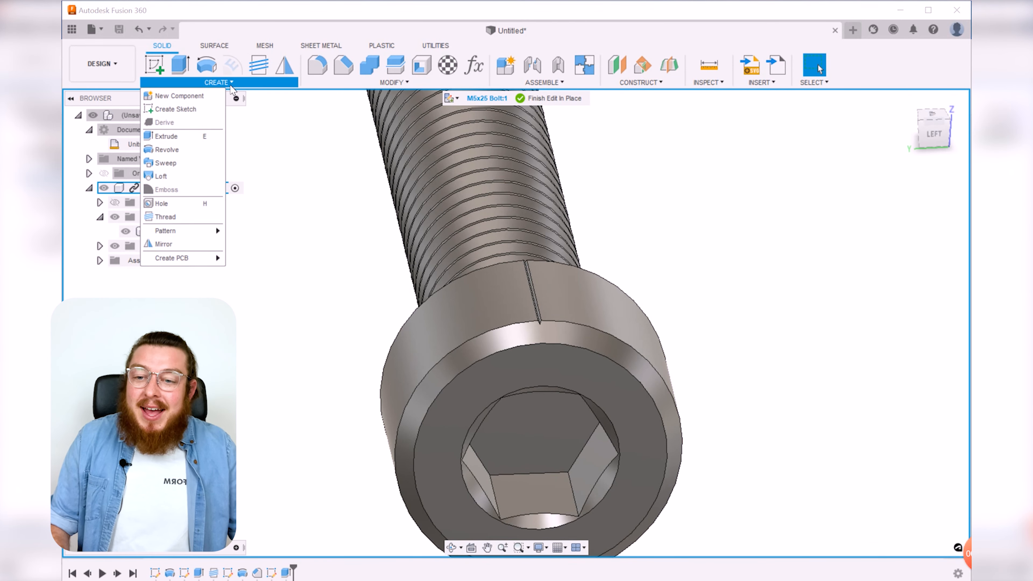